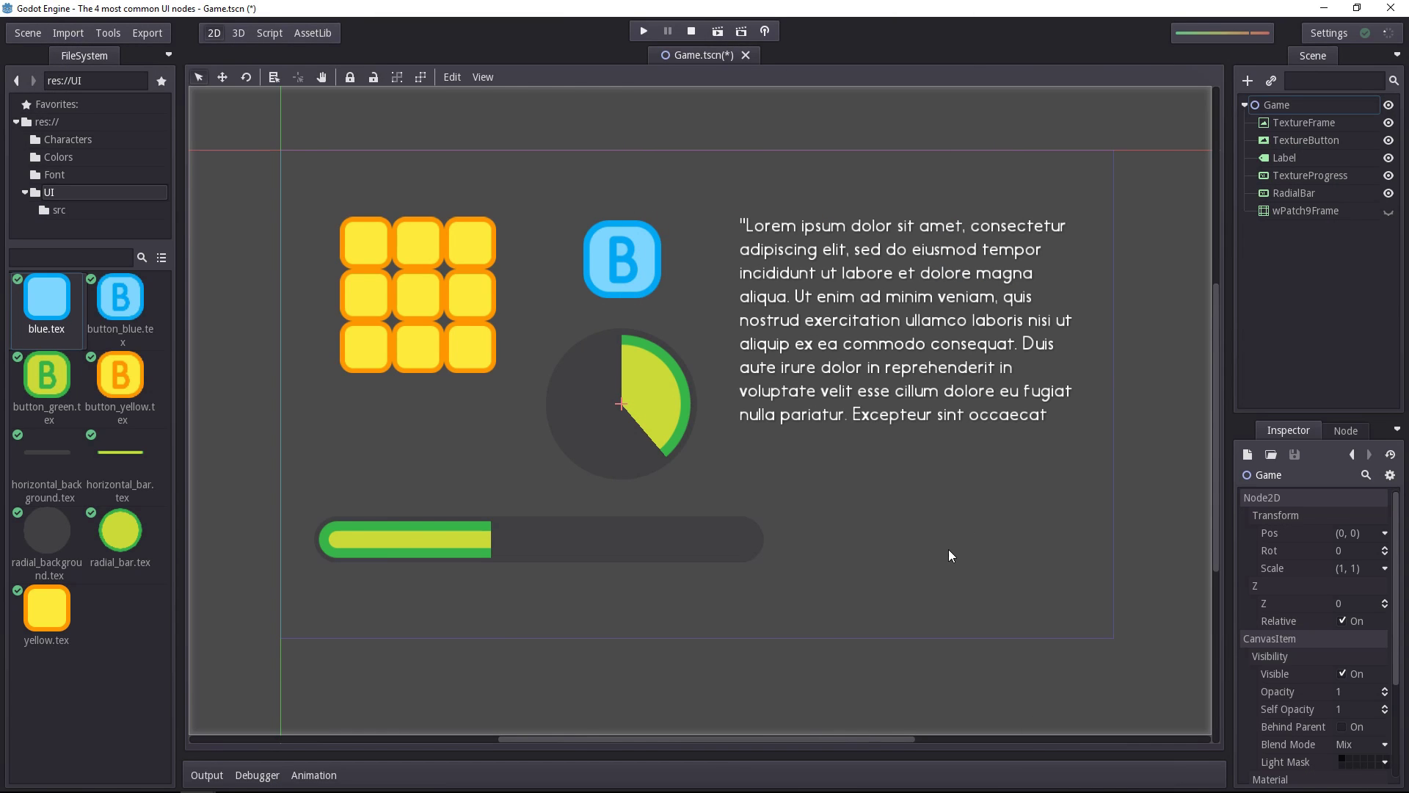
Step: Open the Create New Node list under Game and expand the Control and Container types
left_click(1304, 107)
key("ctrl+a")
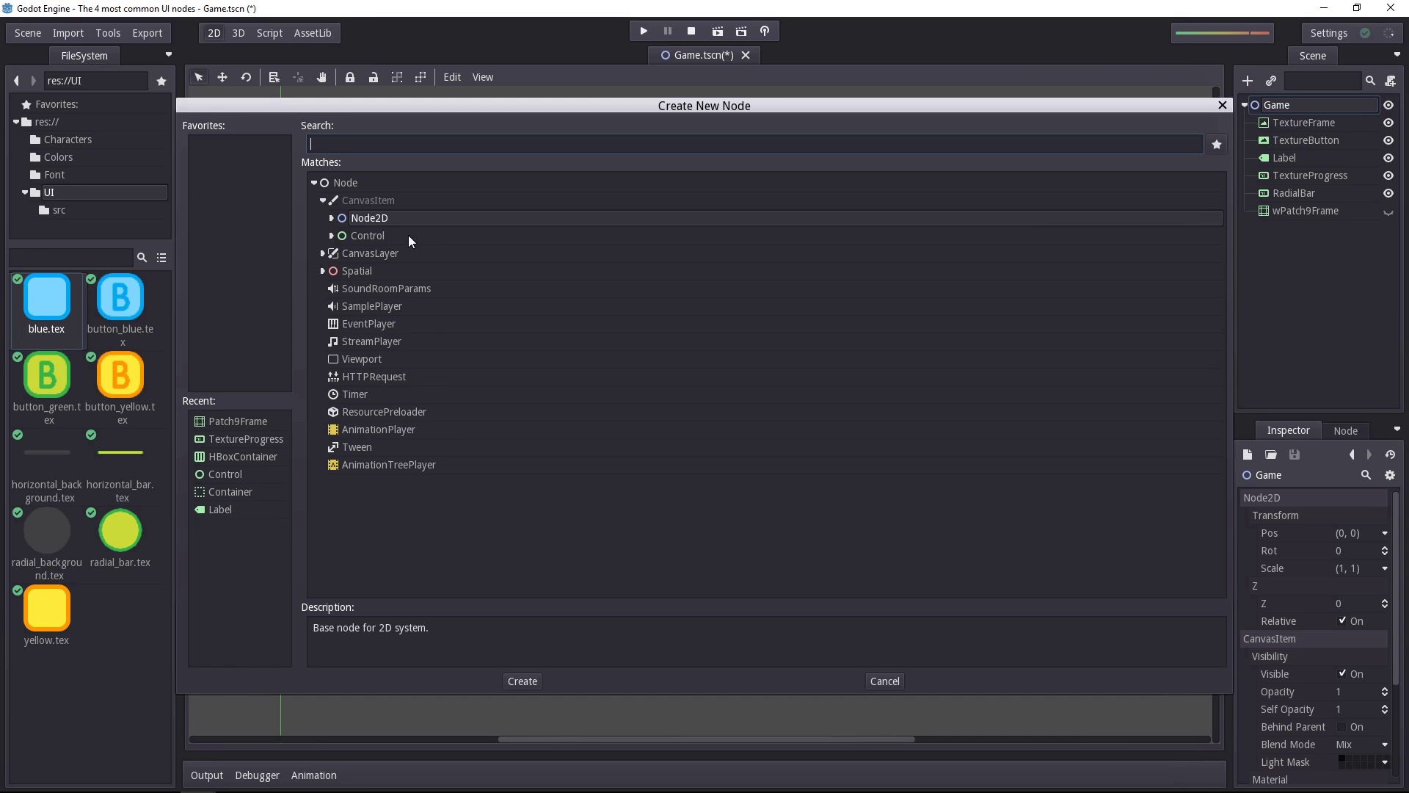
left_click(387, 236)
left_click(334, 238)
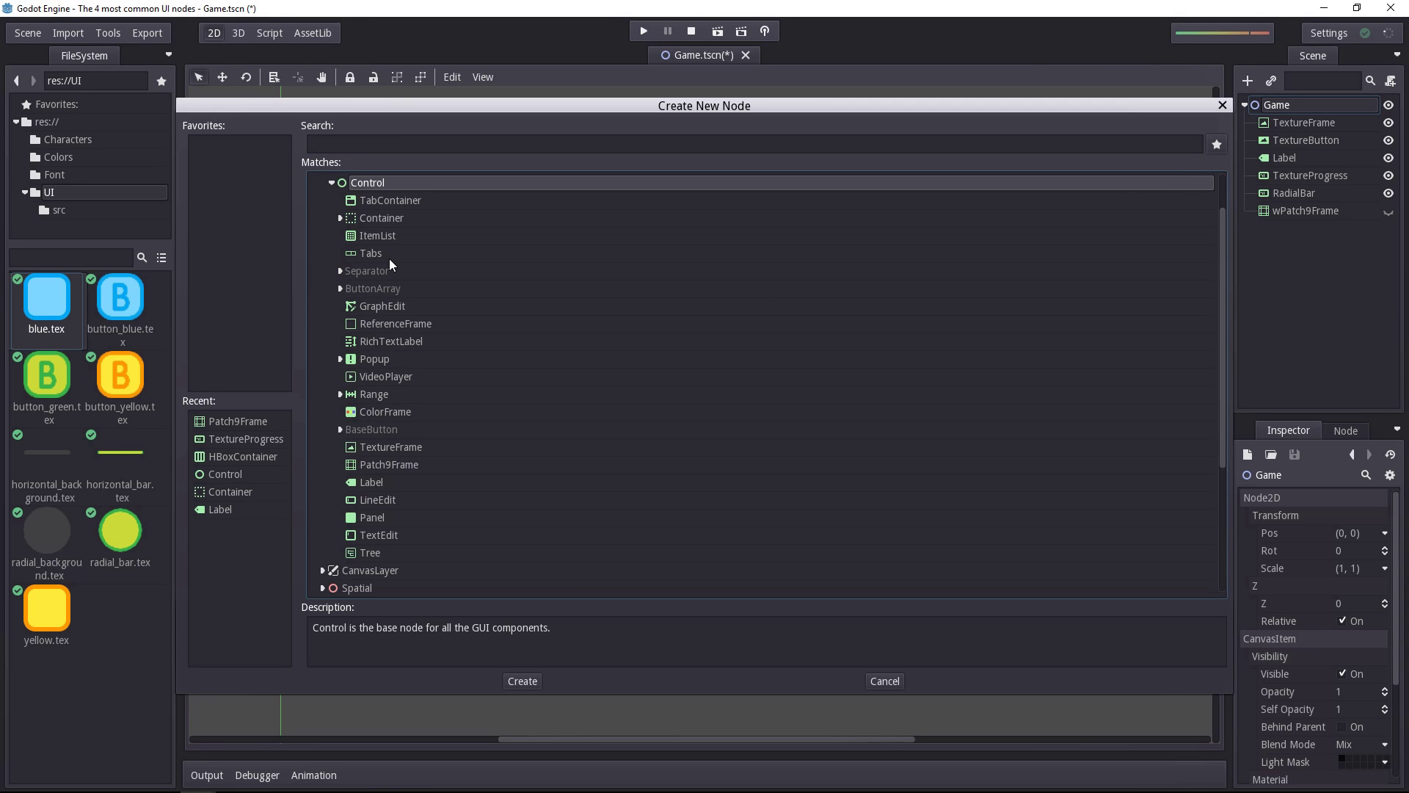
left_click(340, 220)
Step: Read the GridContainer, CenterContainer, GraphEdit and ReferenceFrame descriptions, then dismiss the list unchanged
left_click(400, 307)
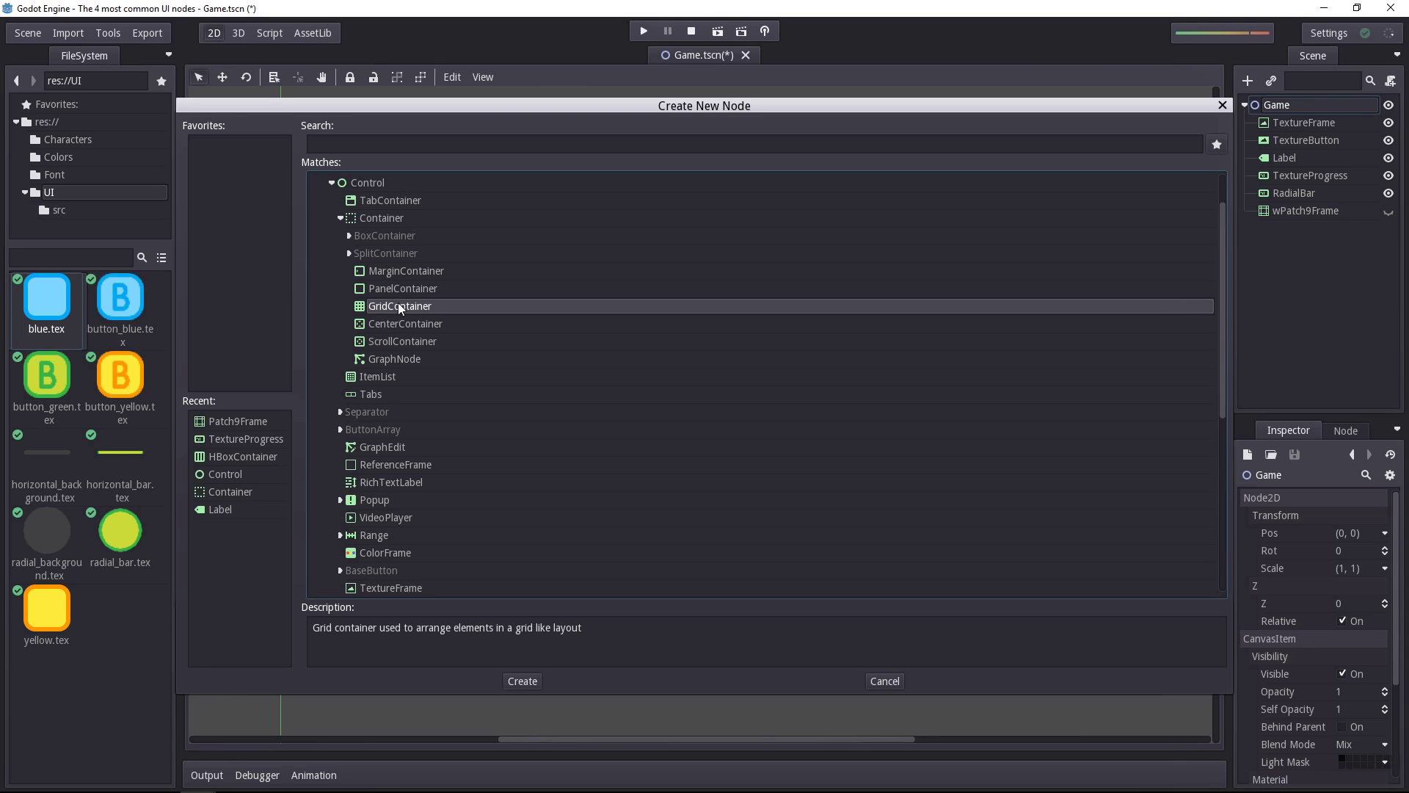
left_click(489, 331)
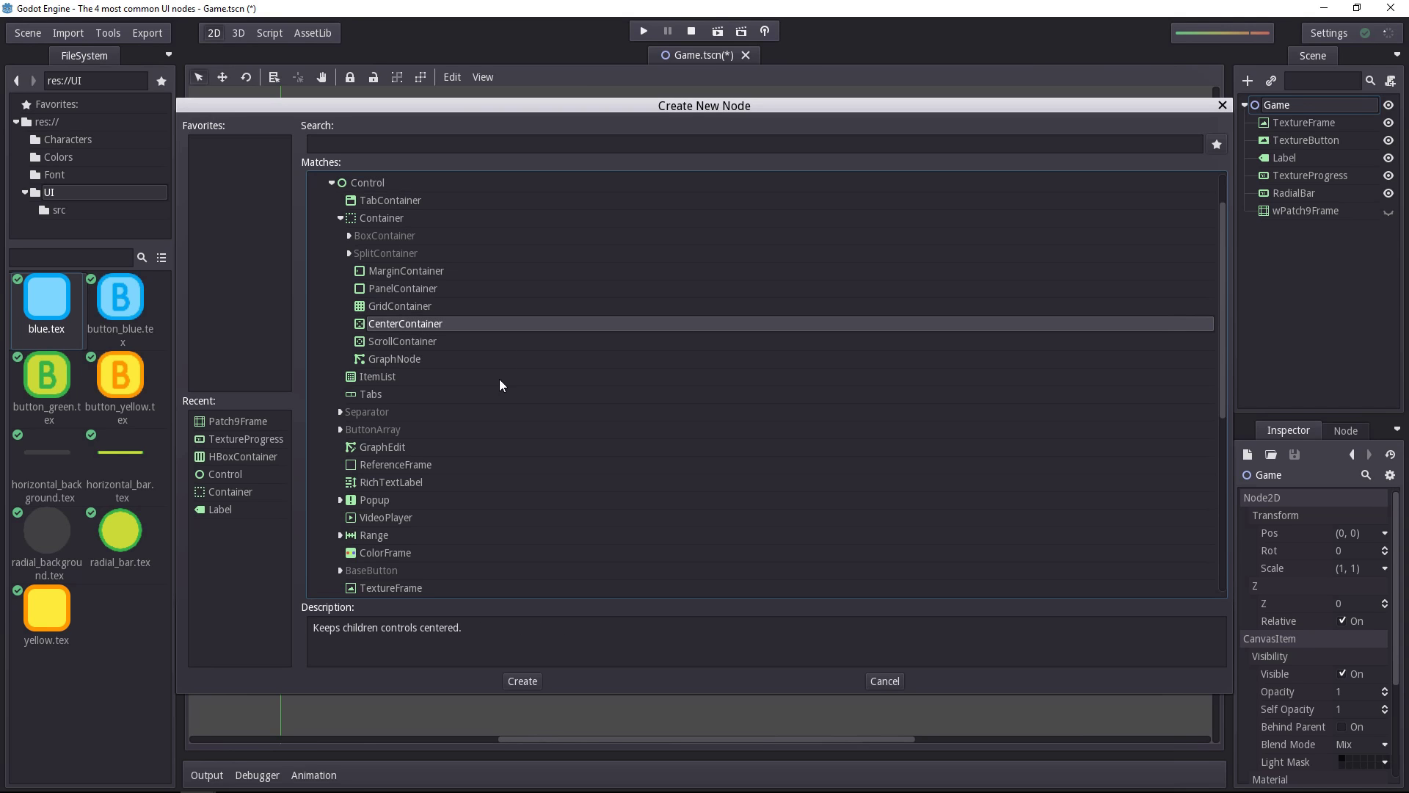
left_click(387, 447)
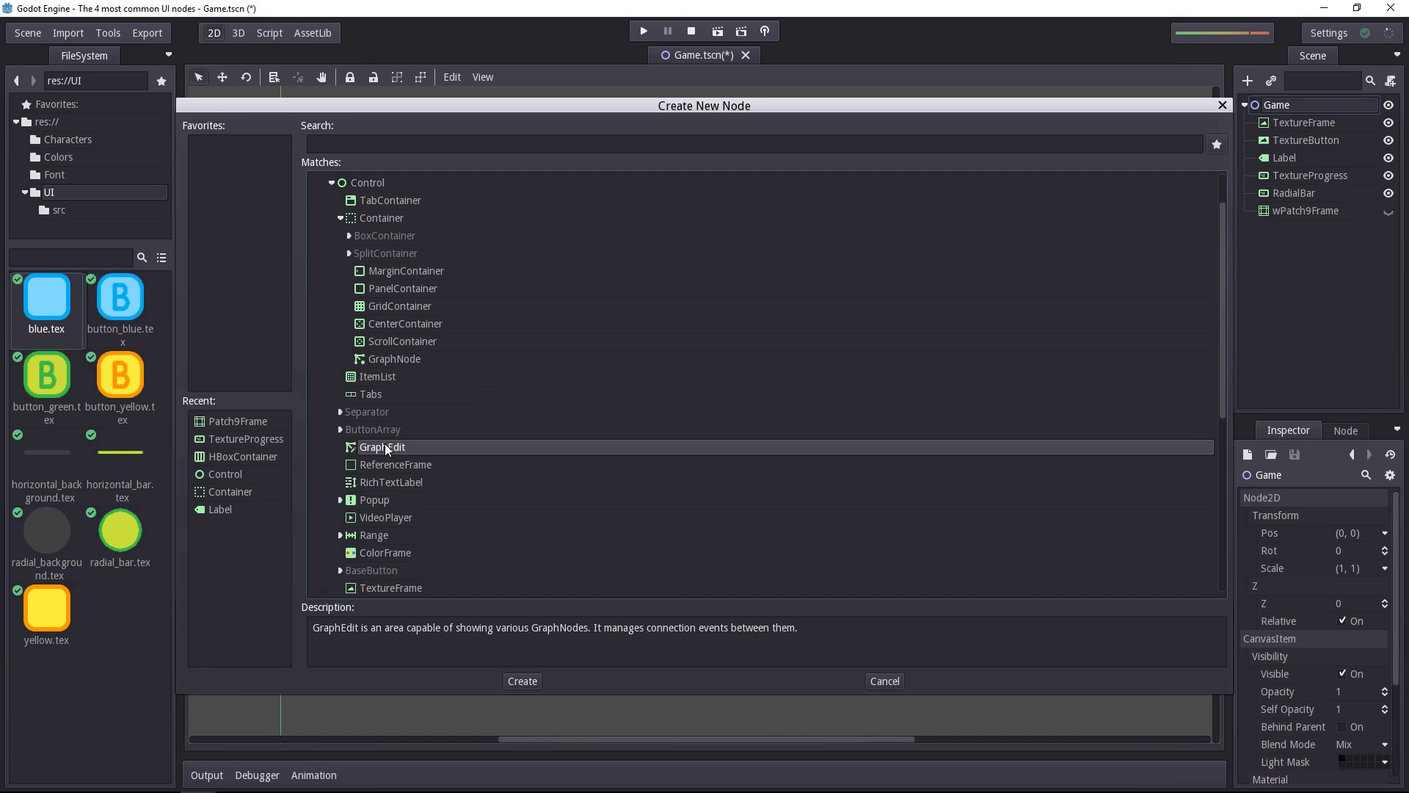
left_click(439, 466)
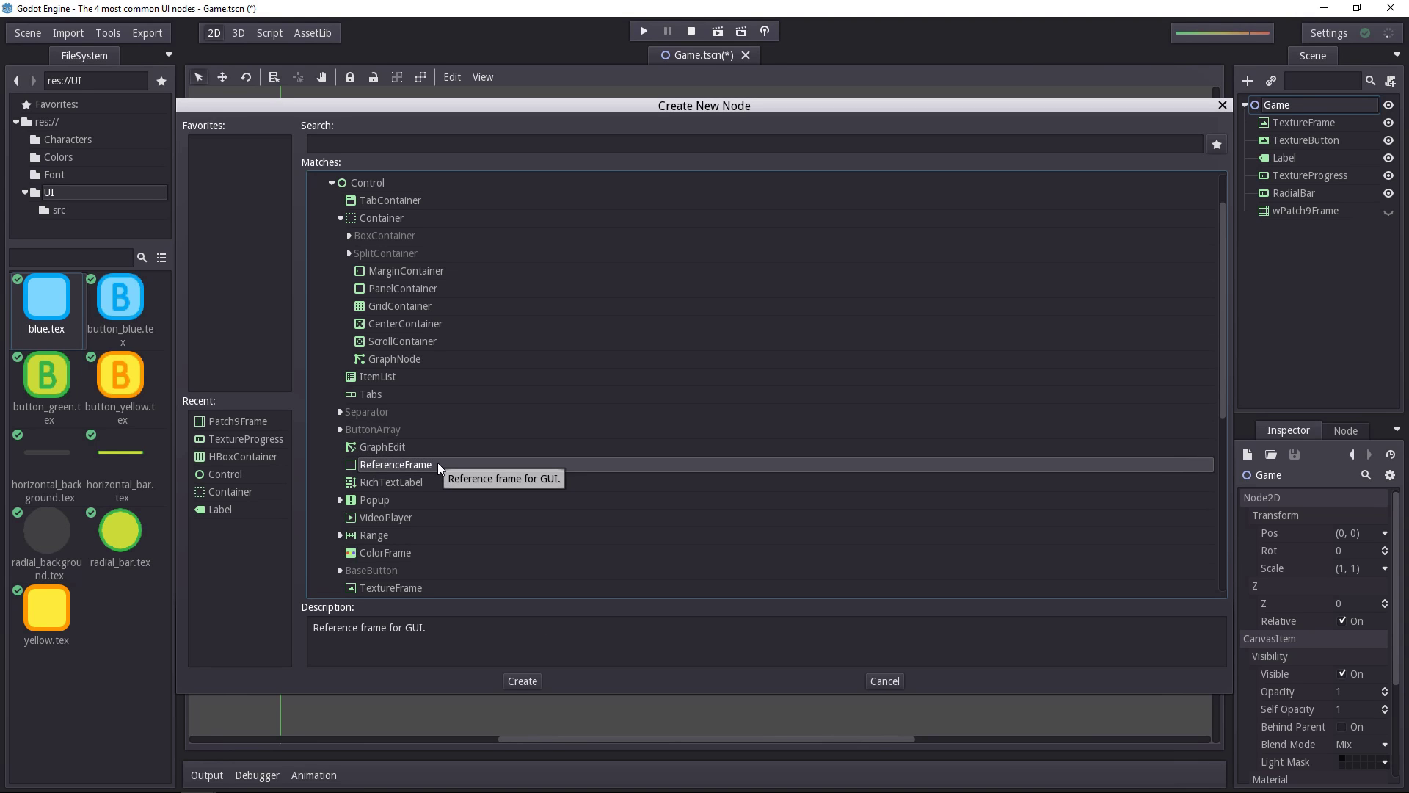
left_click(425, 449)
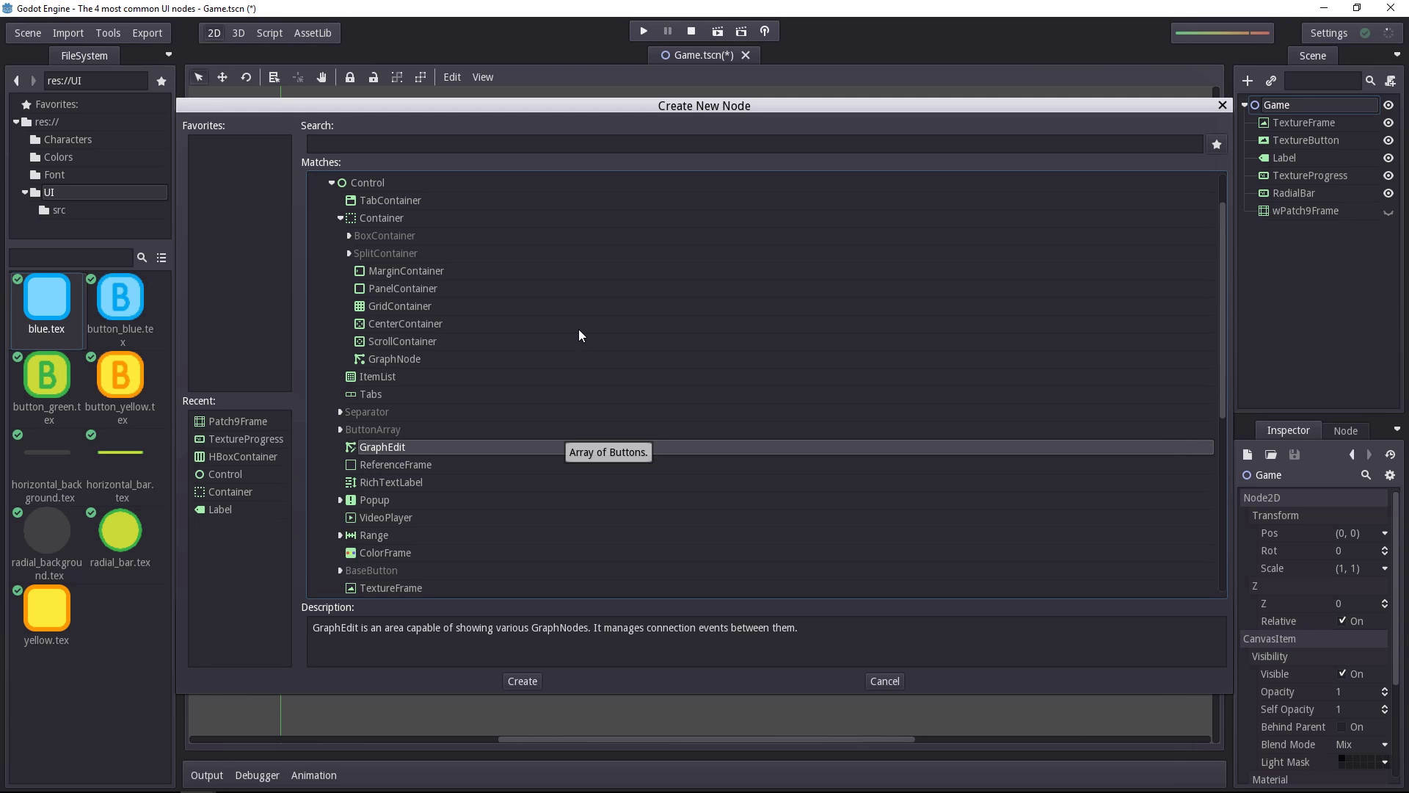
key("Escape")
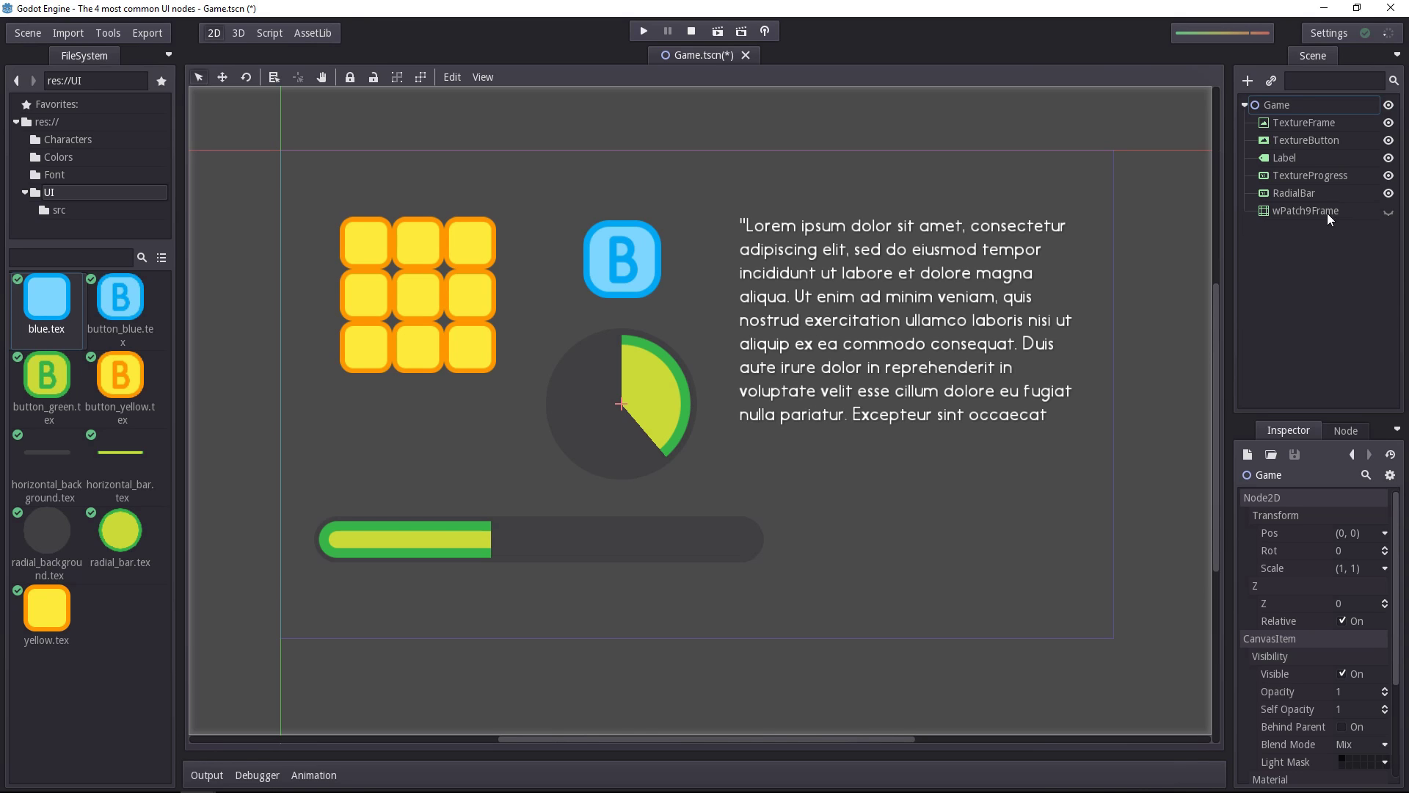
Step: Toggle wPatch9Frame's visibility on in the Scene dock to show the blue panel
left_click(1389, 211)
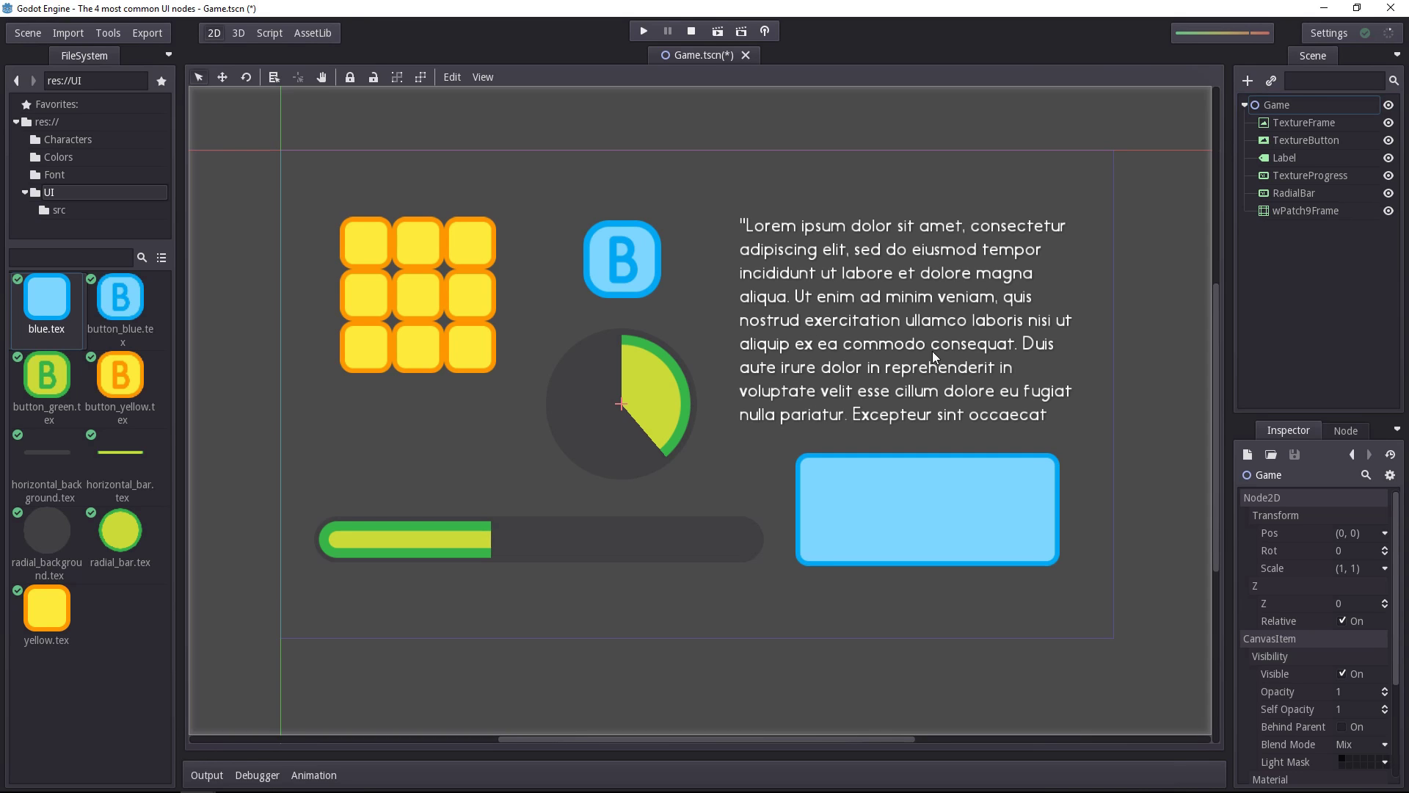
Step: Move the yellow TextureFrame slightly down-right and resize it to a wider, shorter box
left_click(465, 314)
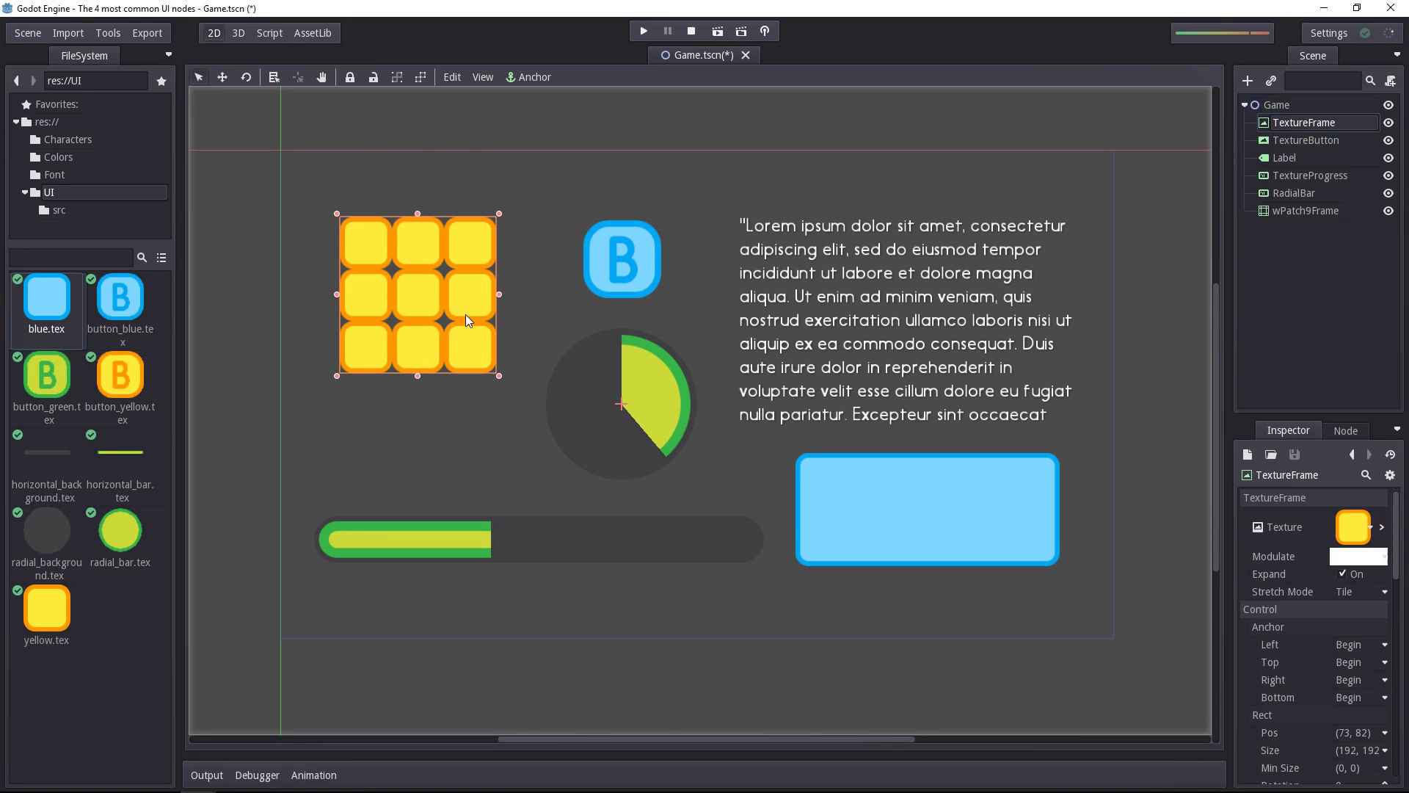
mouse_move(465, 314)
left_mouse_down()
mouse_move(461, 331)
mouse_move(473, 320)
left_mouse_up()
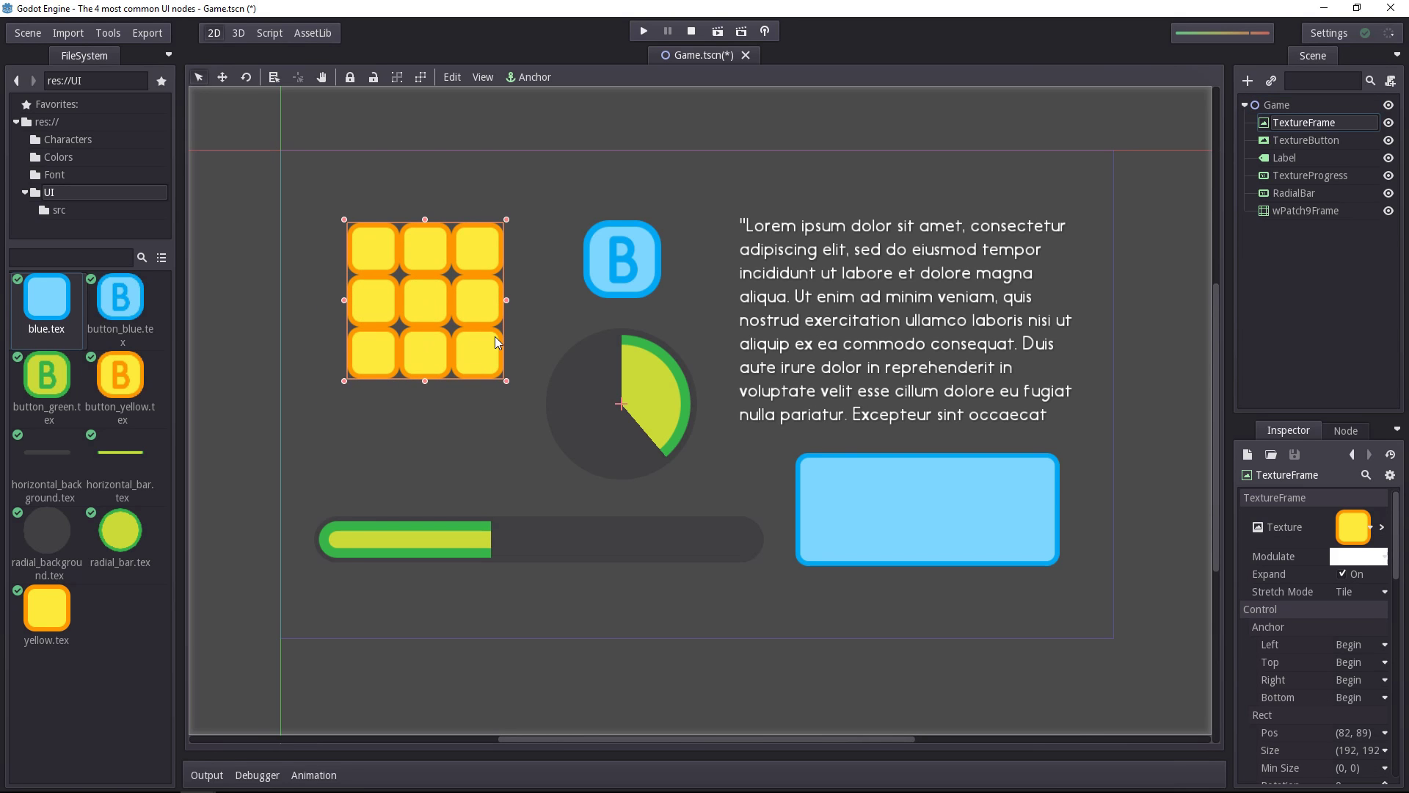
mouse_move(504, 385)
left_mouse_down()
mouse_move(434, 325)
mouse_move(522, 368)
left_mouse_up()
Step: Try the TextureFrame's Stretch Mode as Scale, Keep, then Keep Centered
left_click(1358, 592)
left_click(1325, 633)
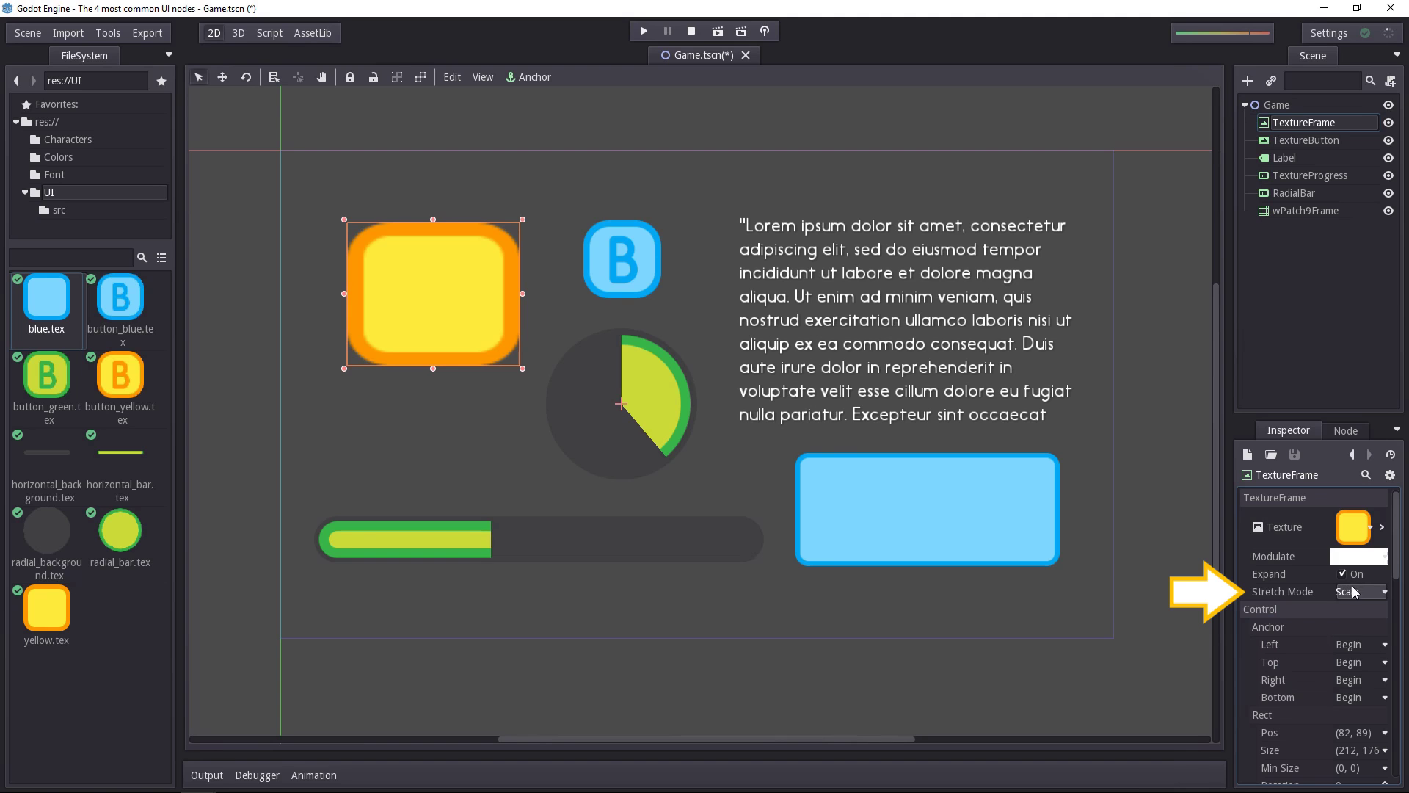
left_click(1357, 592)
left_click(1311, 654)
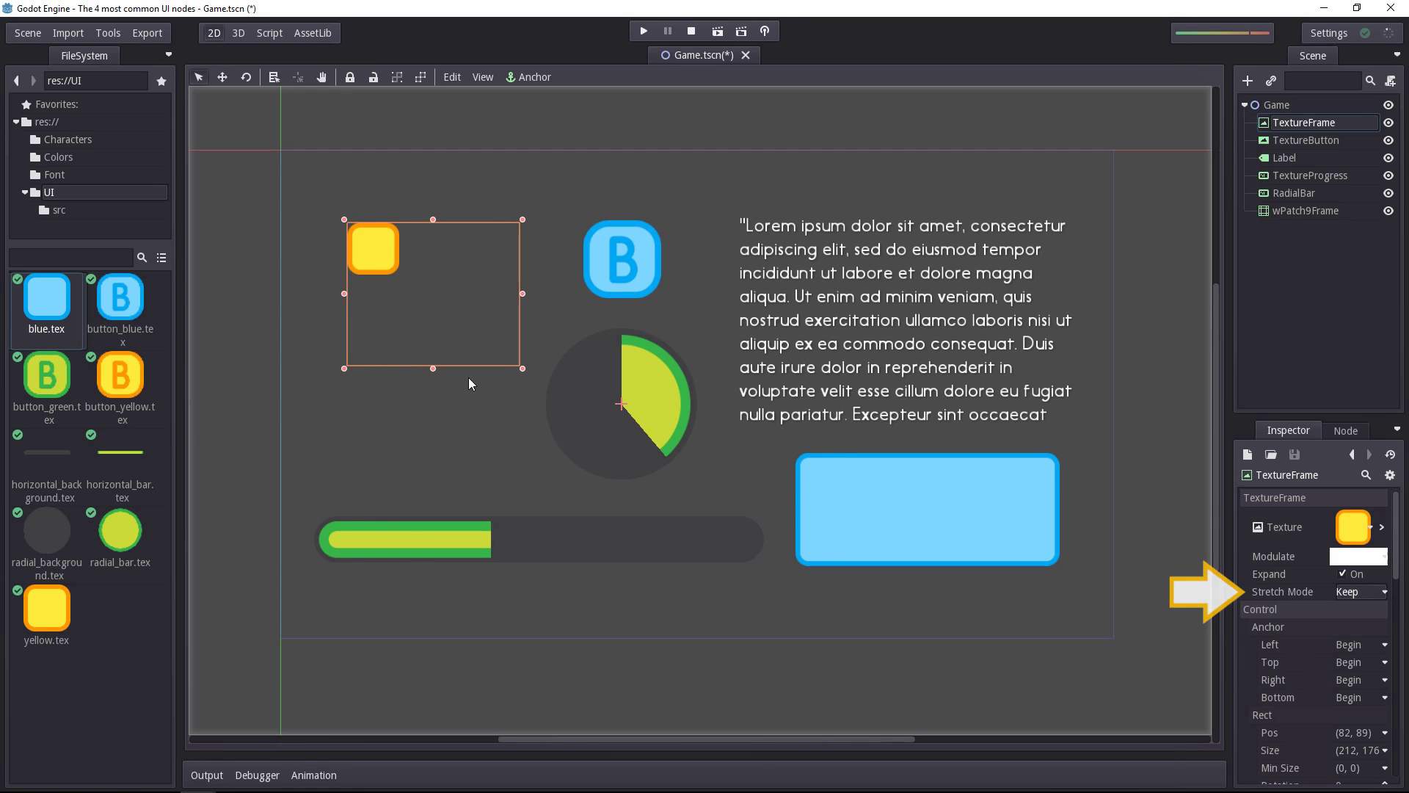
left_click(1370, 592)
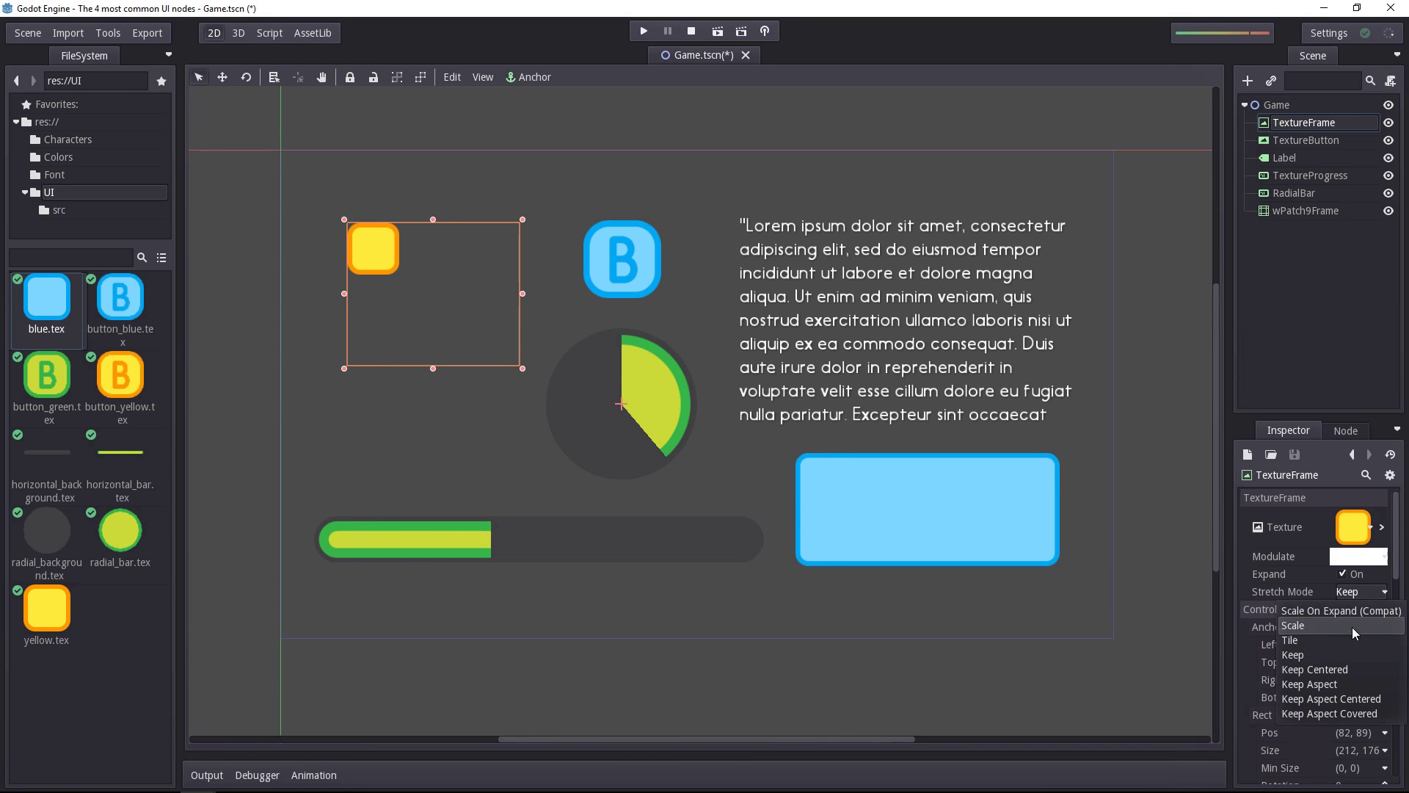
left_click(1337, 668)
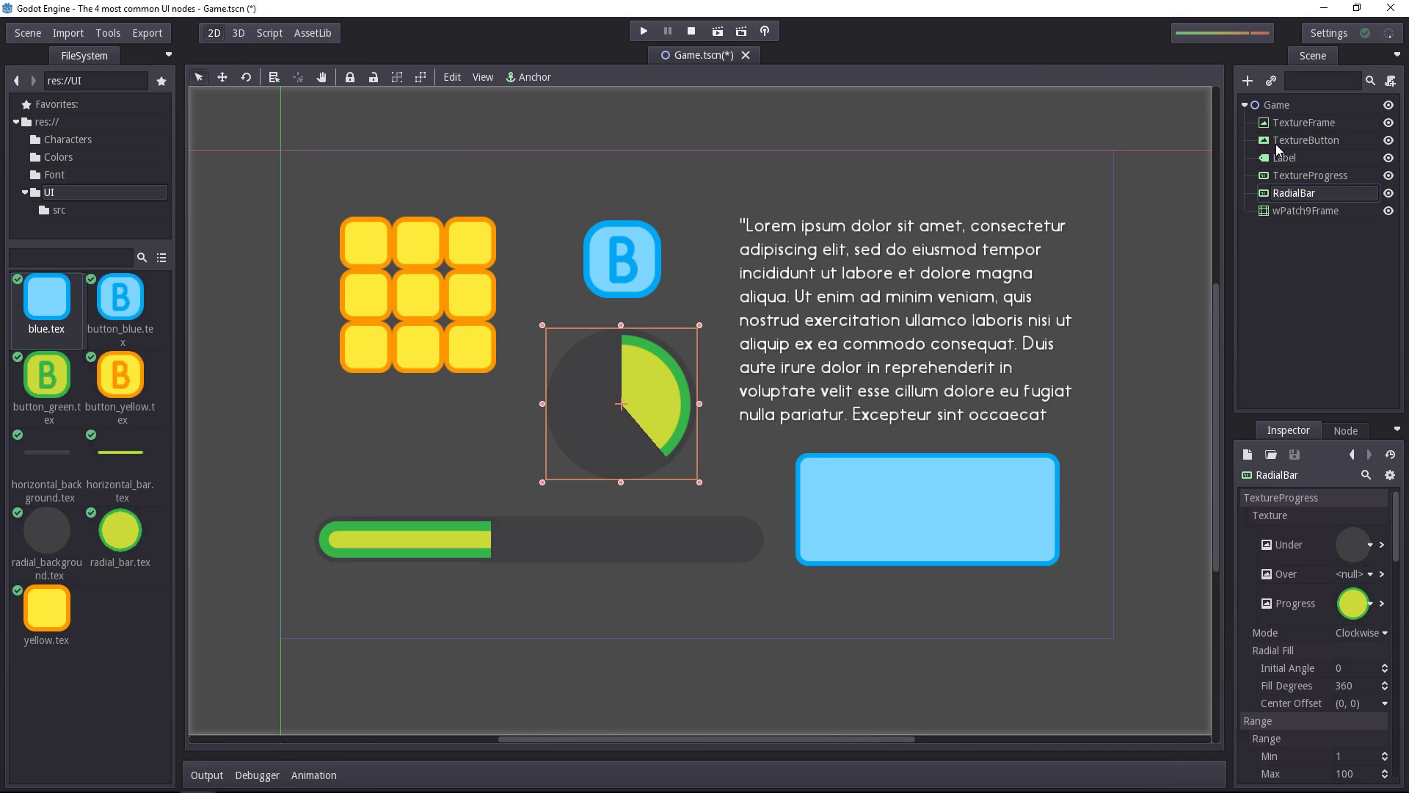
left_click(1278, 142)
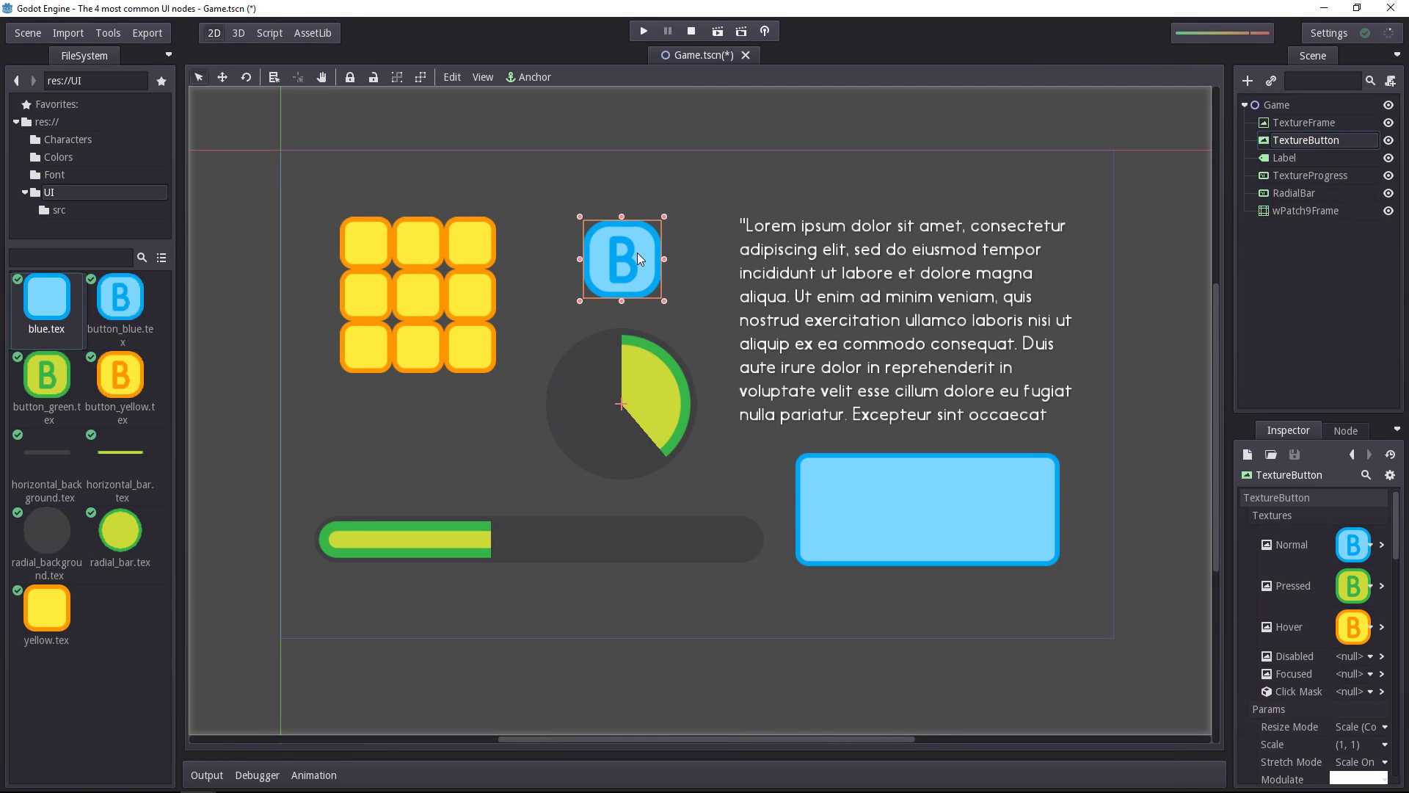
Step: Run the scene to test the B button's hover and pressed looks, then nudge it down-right
key("F5")
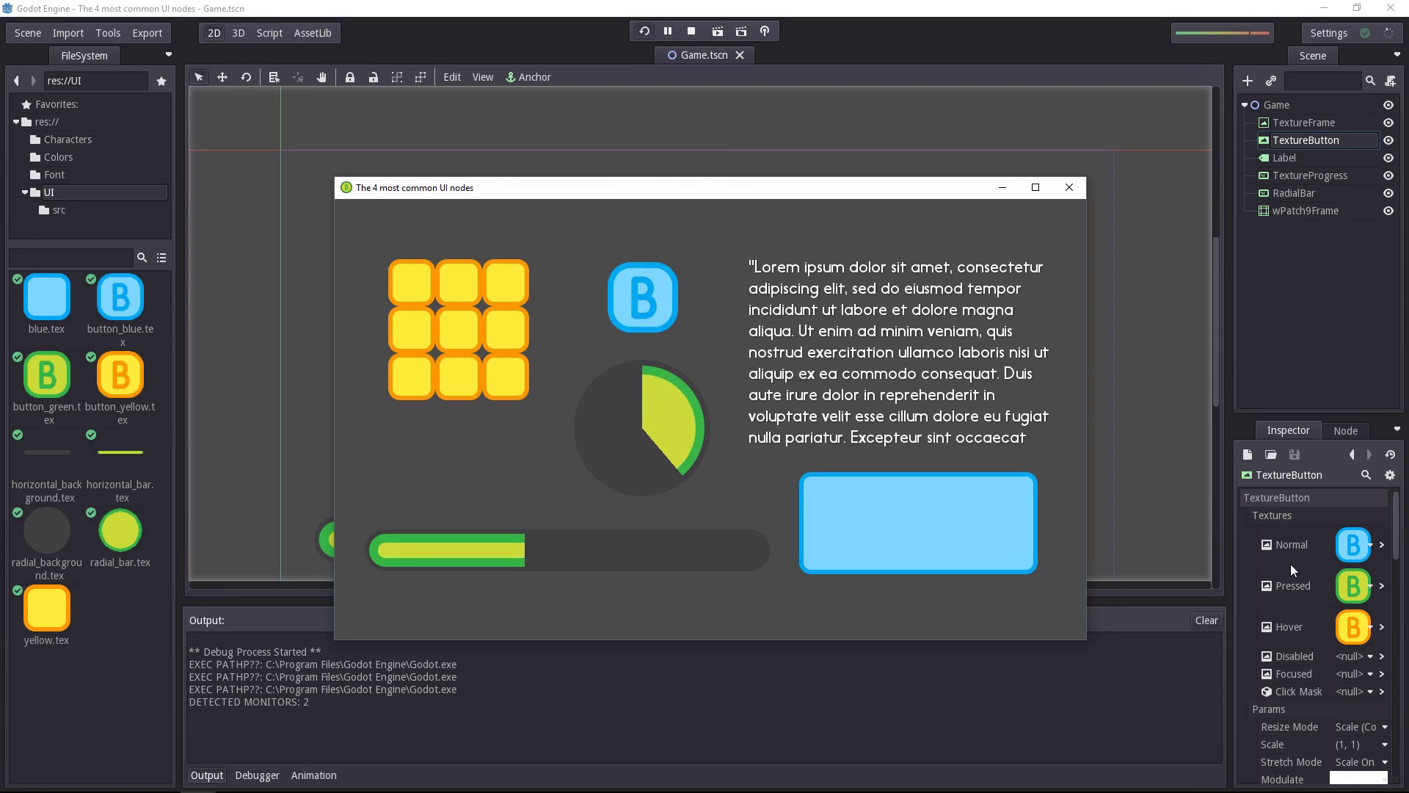
left_click(614, 306)
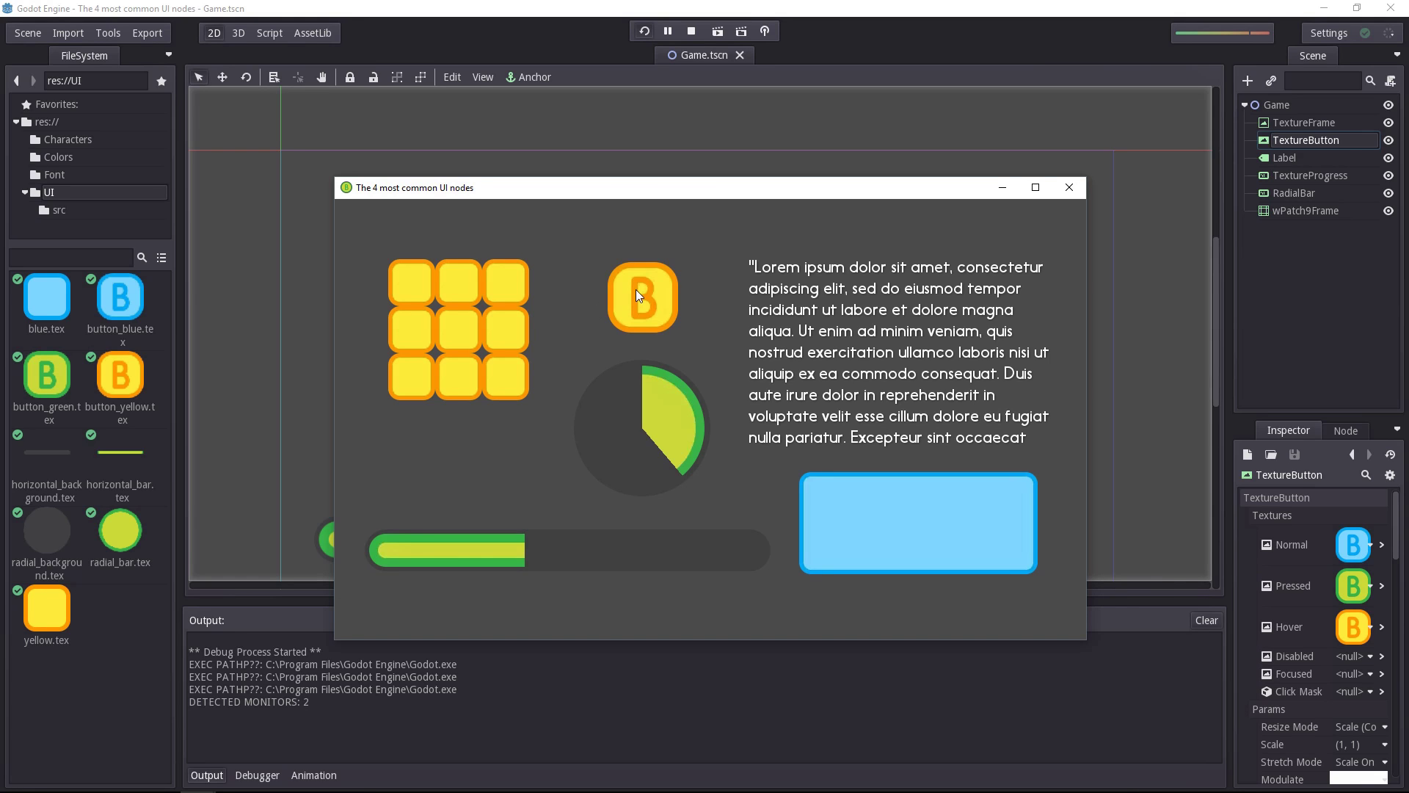
left_click(663, 279)
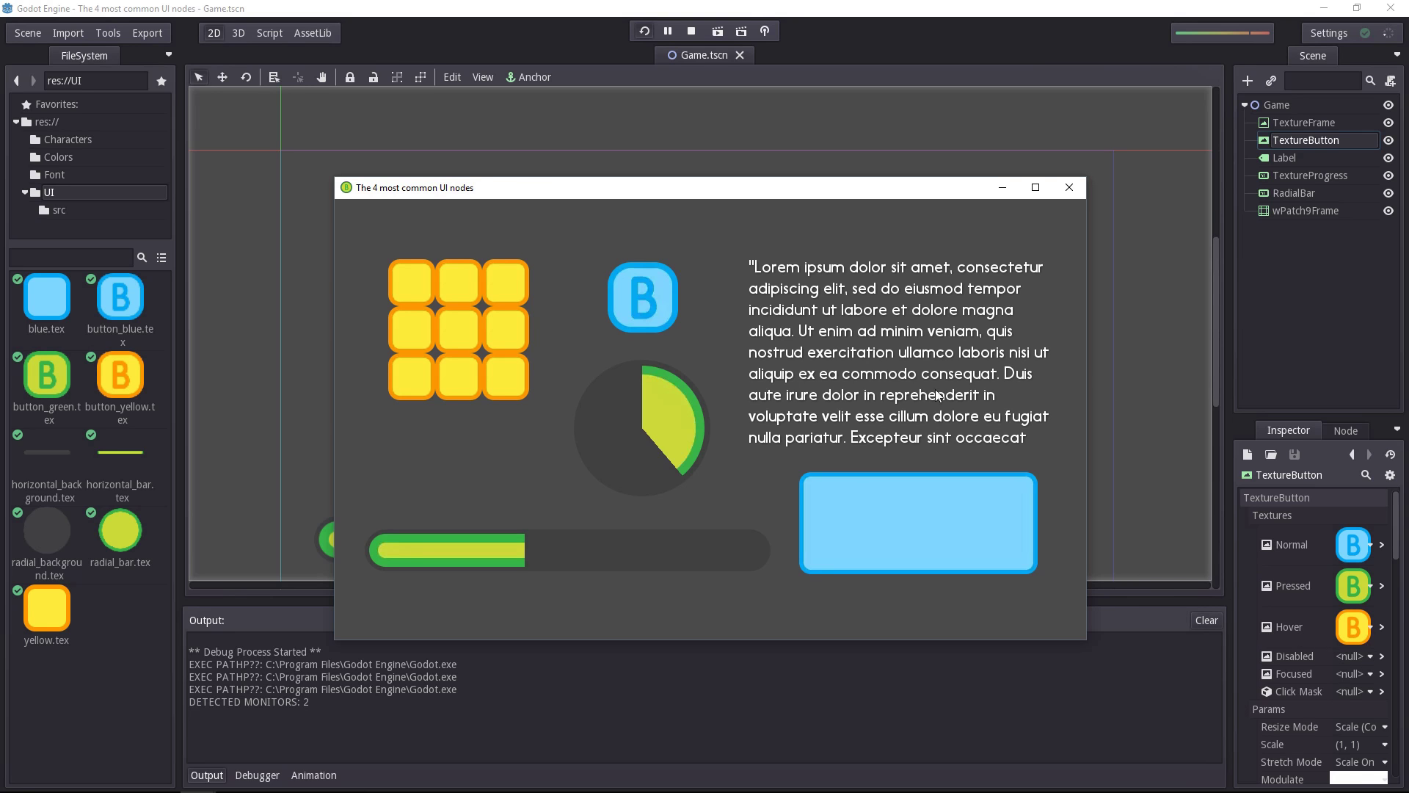
key("alt+F4")
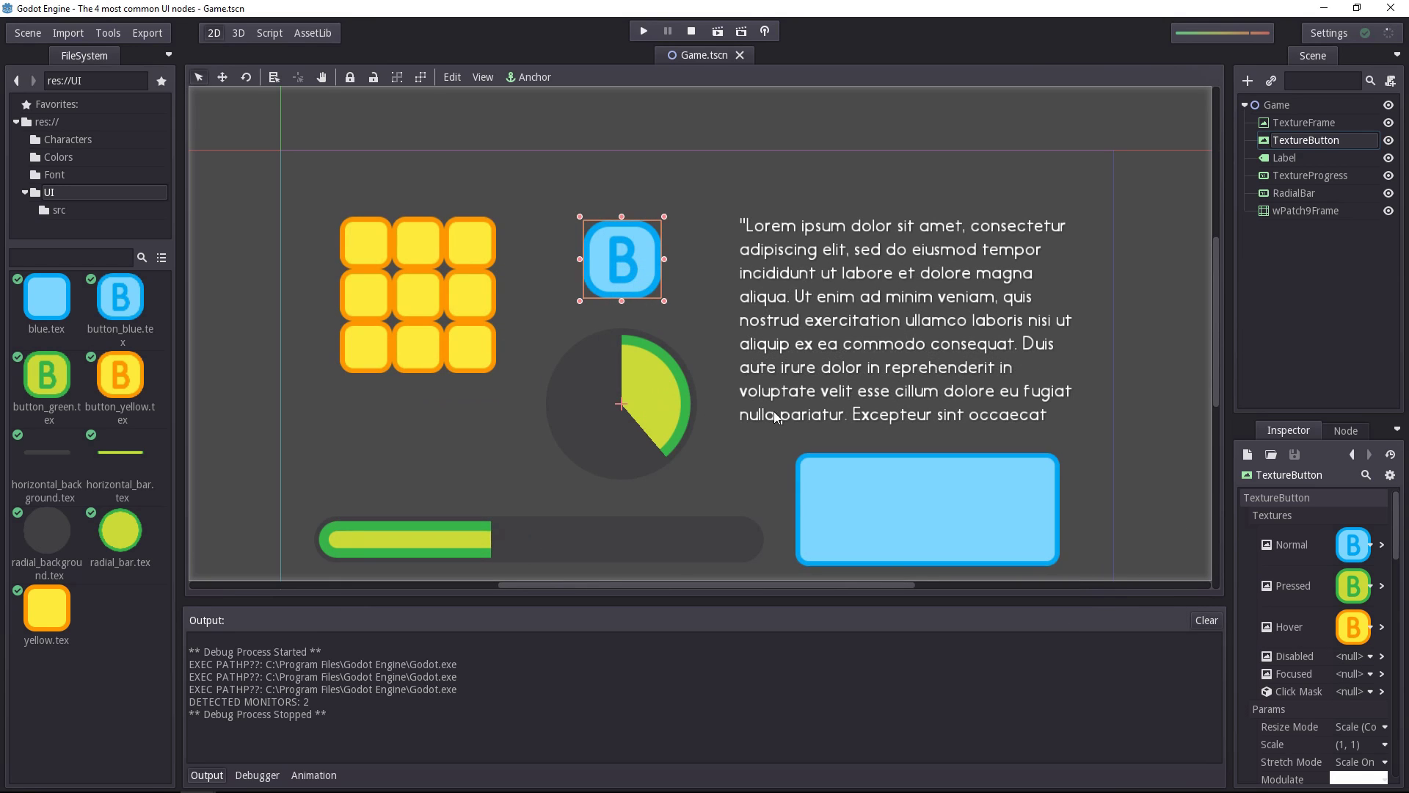
left_click_drag(632, 251, 637, 257)
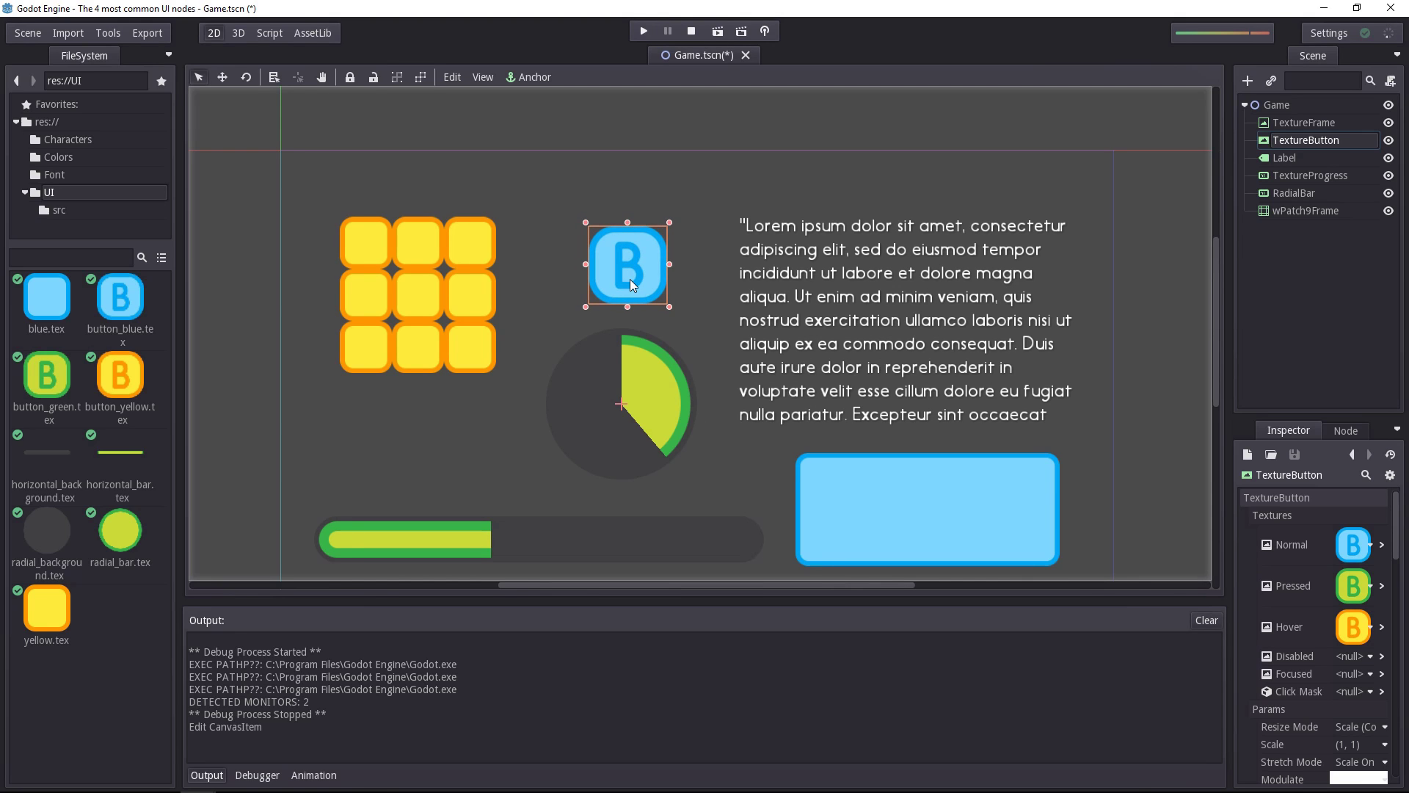
Step: Set the green TextureProgress bar's fill Mode to Bottom to Top
left_click(624, 539)
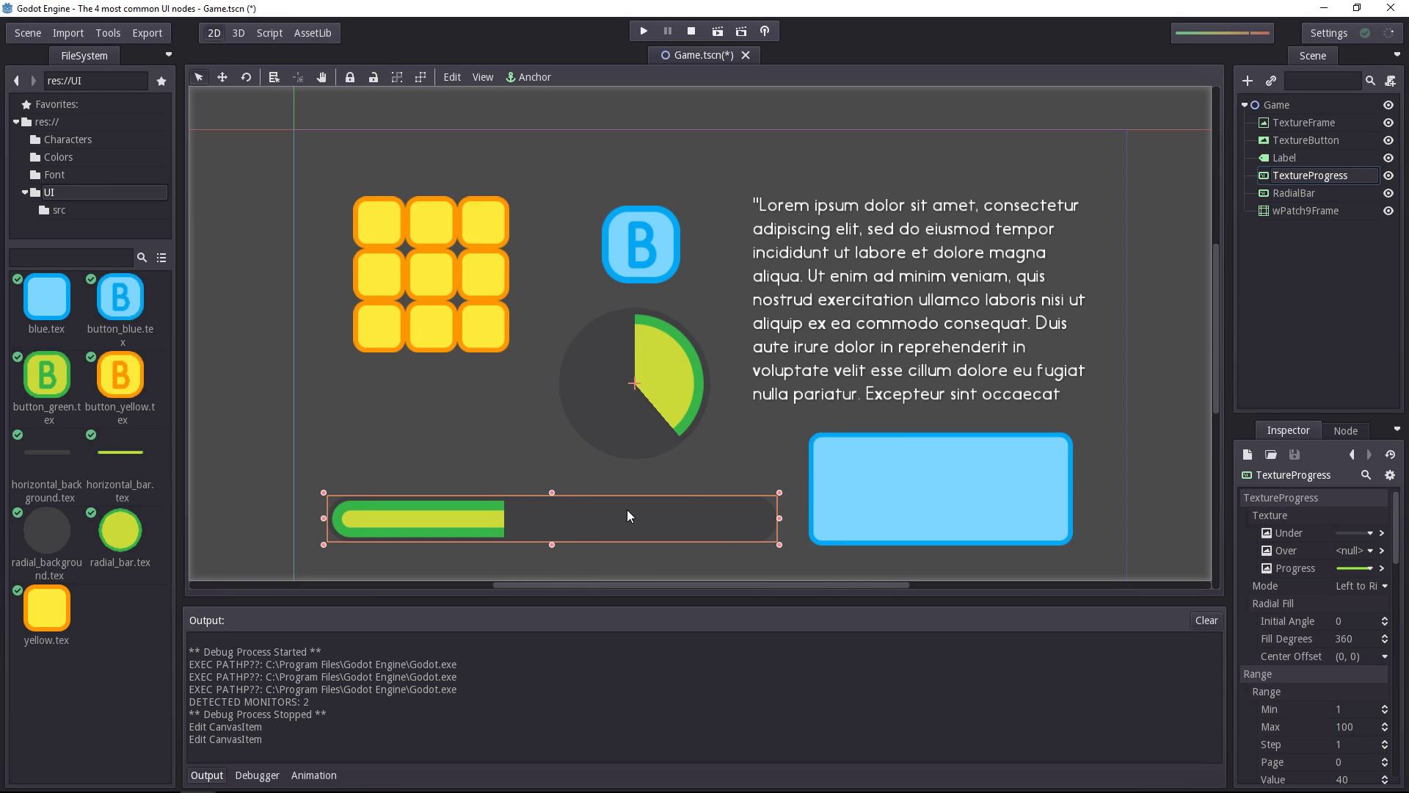
left_click(558, 521)
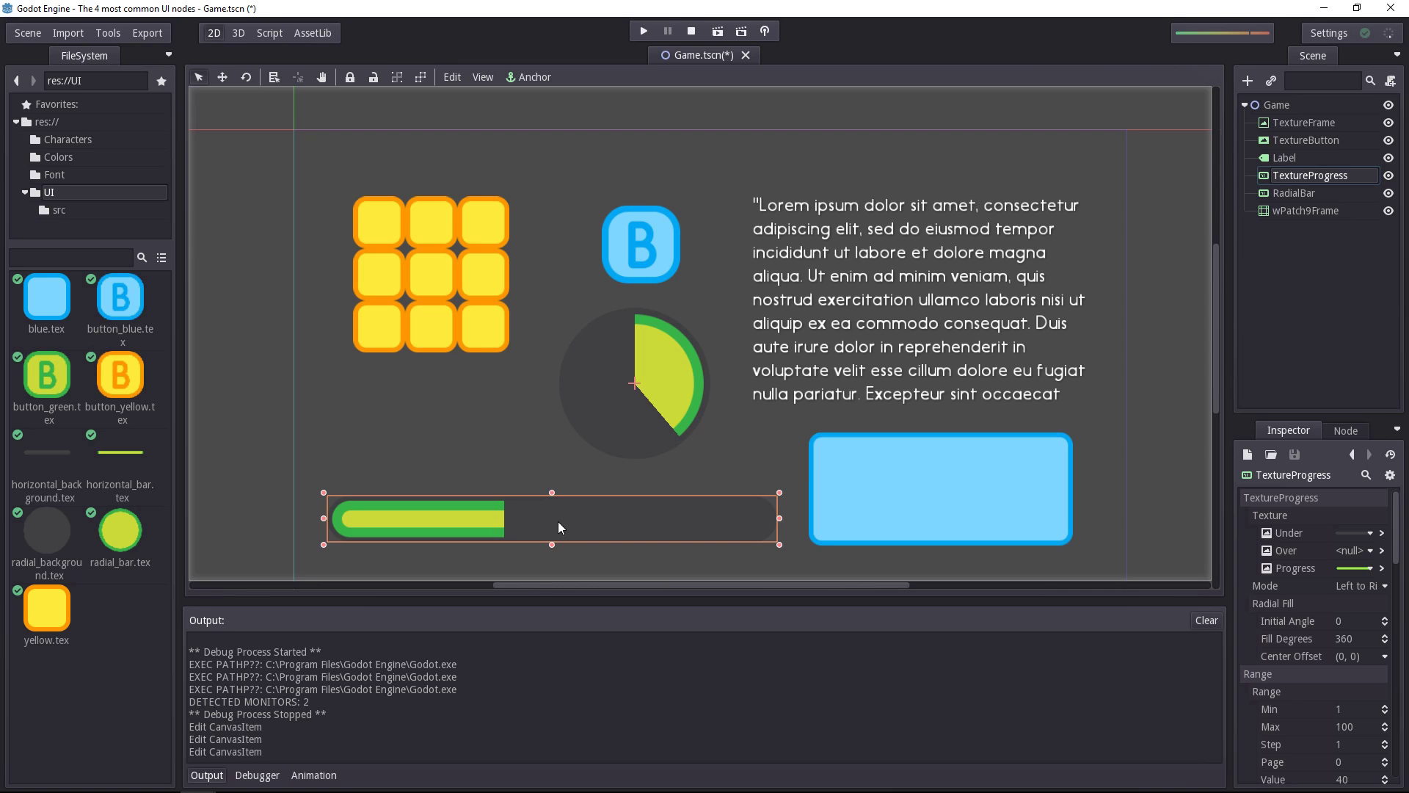
left_click(1340, 591)
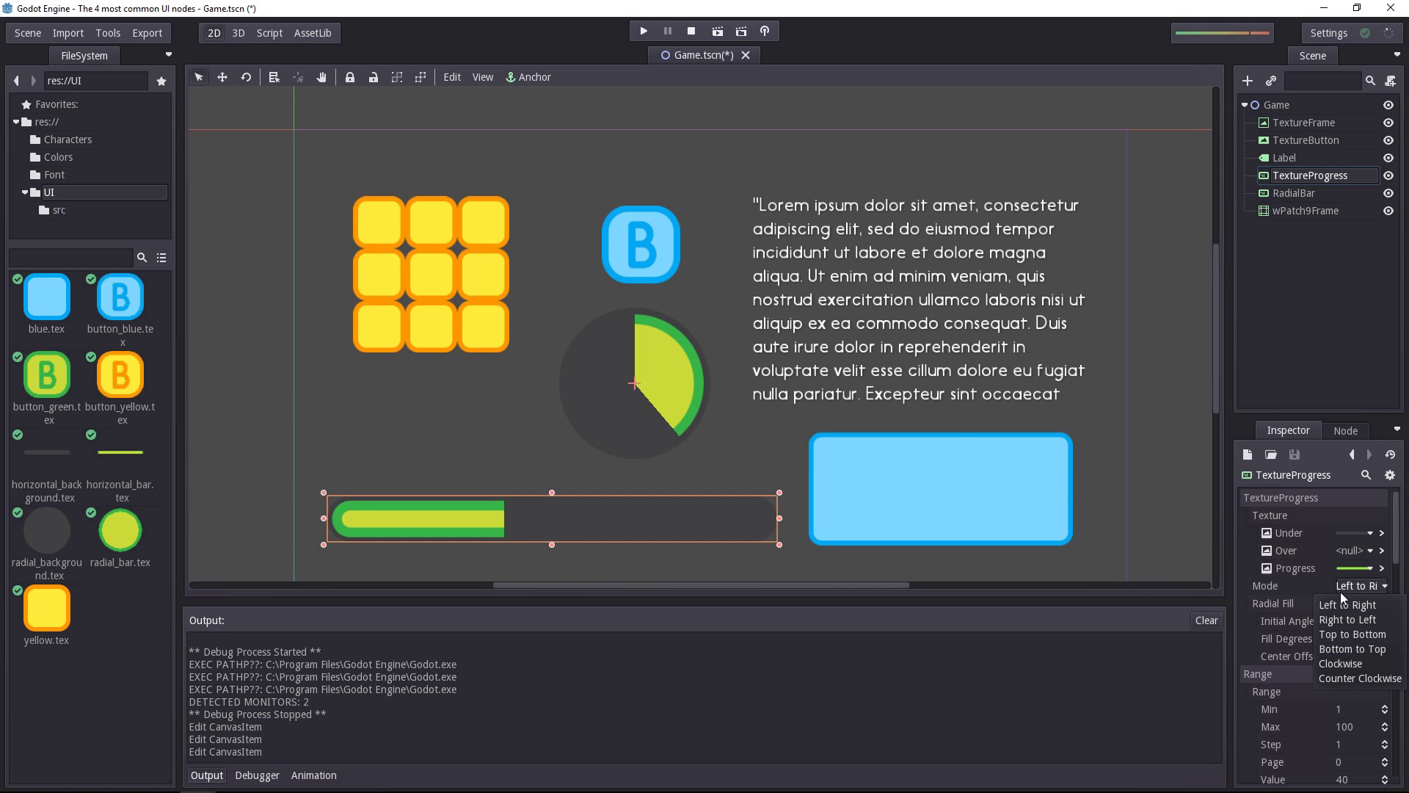
left_click(1354, 650)
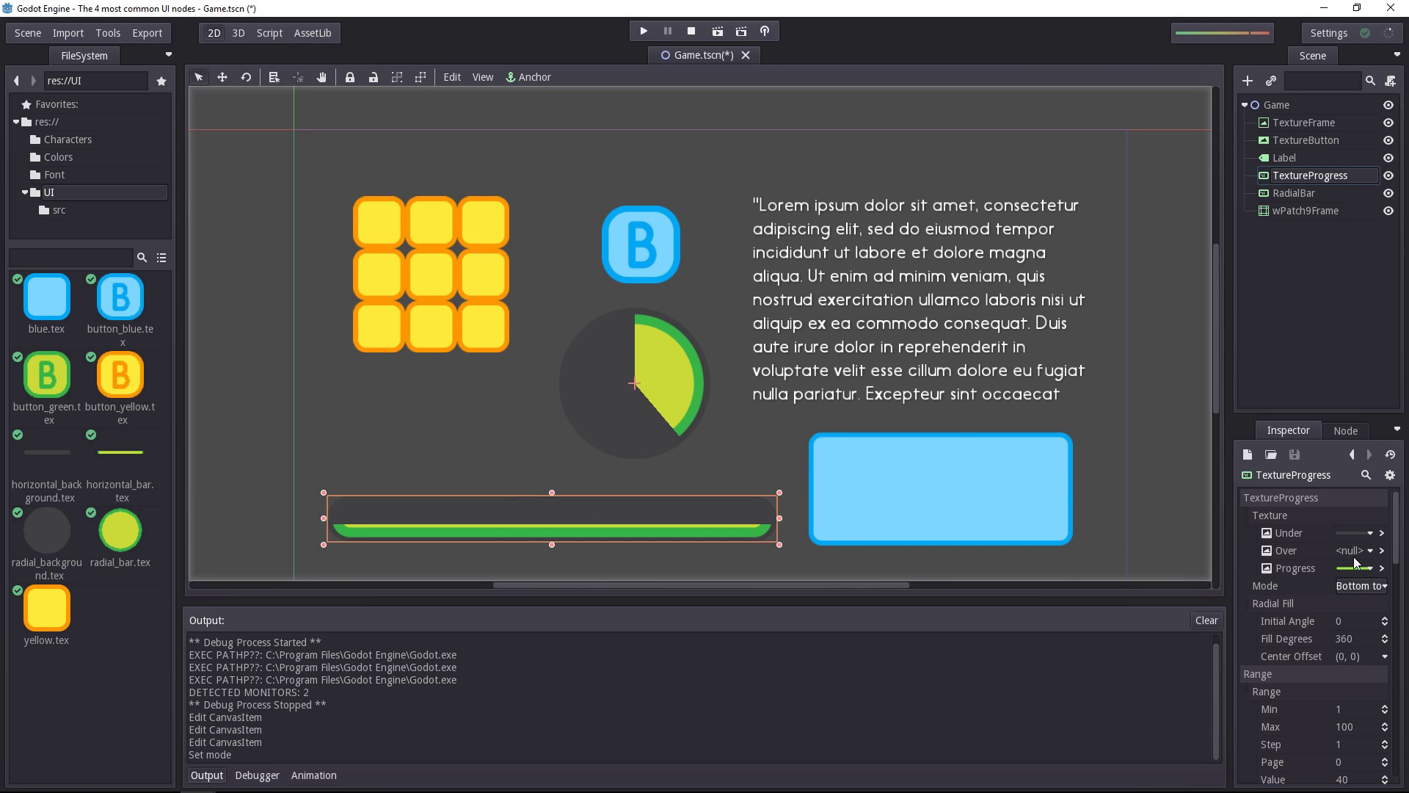
left_click(1359, 587)
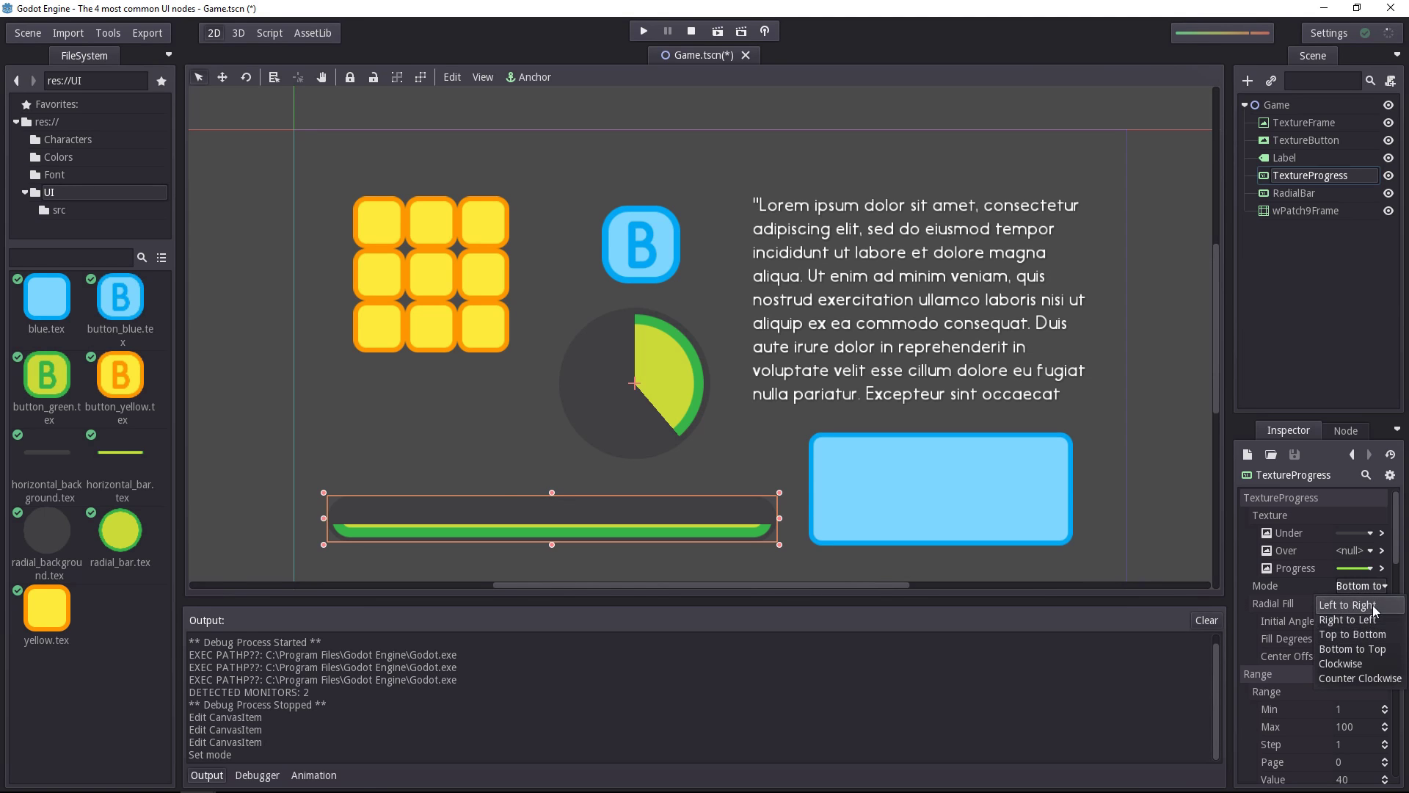
left_click(1348, 604)
left_click(677, 376)
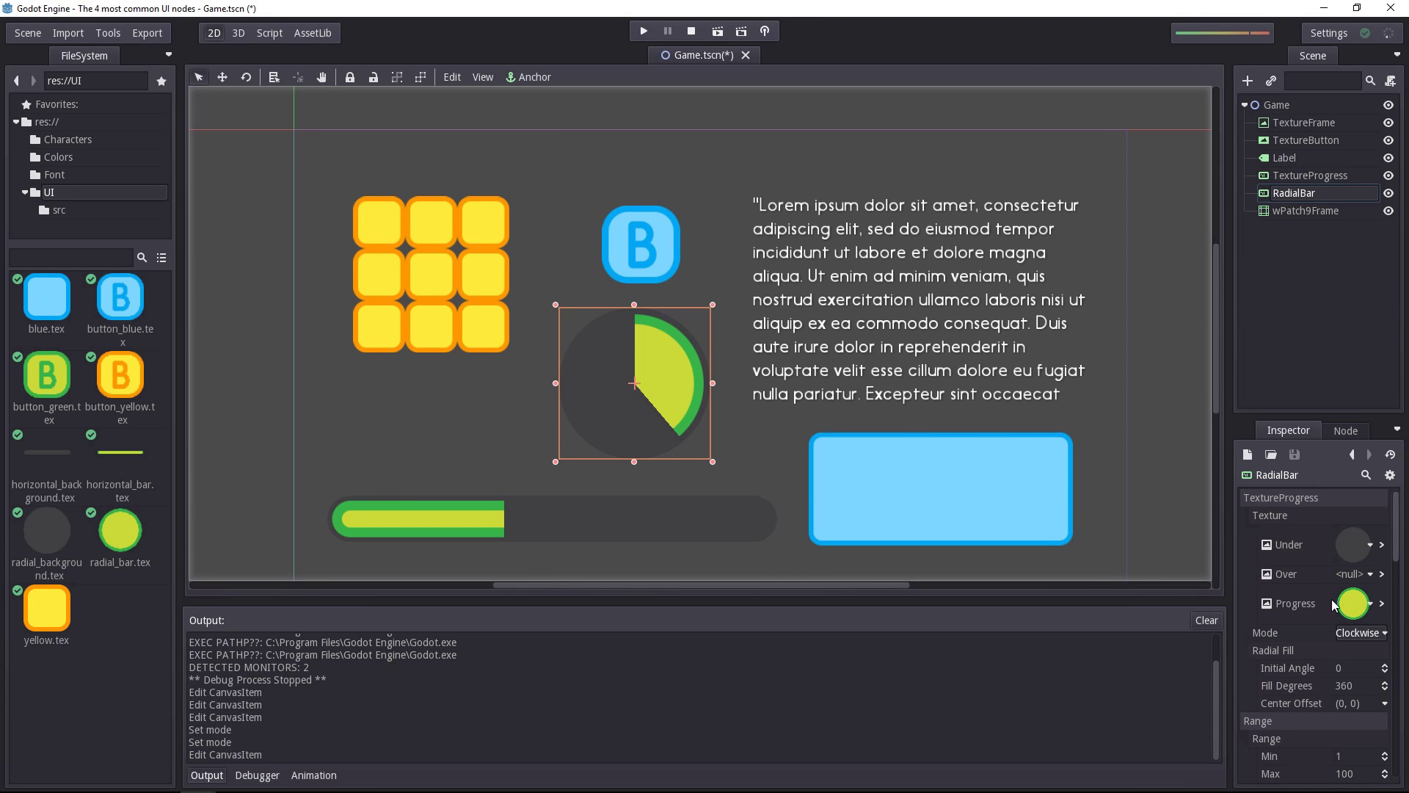
left_click(1377, 634)
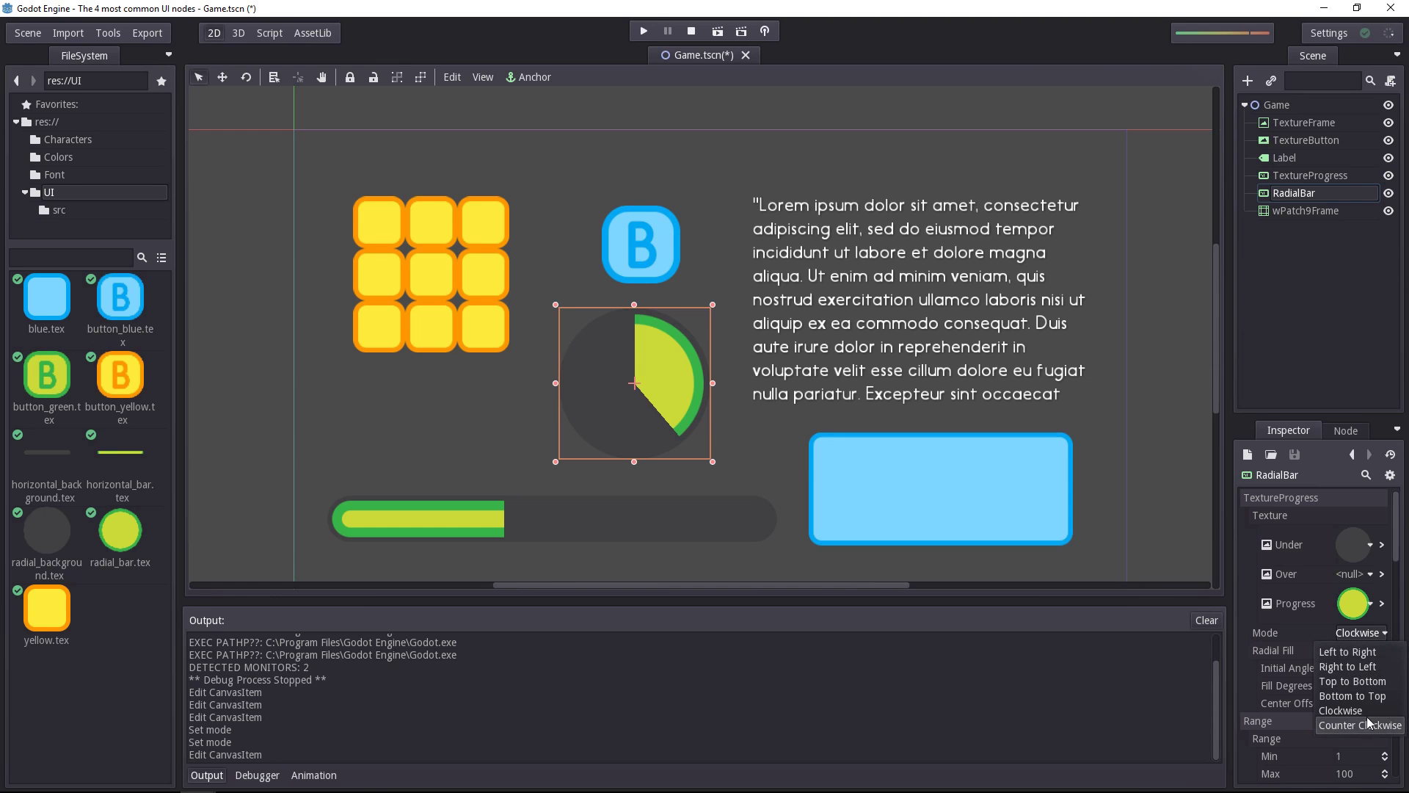
left_click(1370, 726)
left_click(1383, 632)
left_click(1358, 683)
left_click(1068, 353)
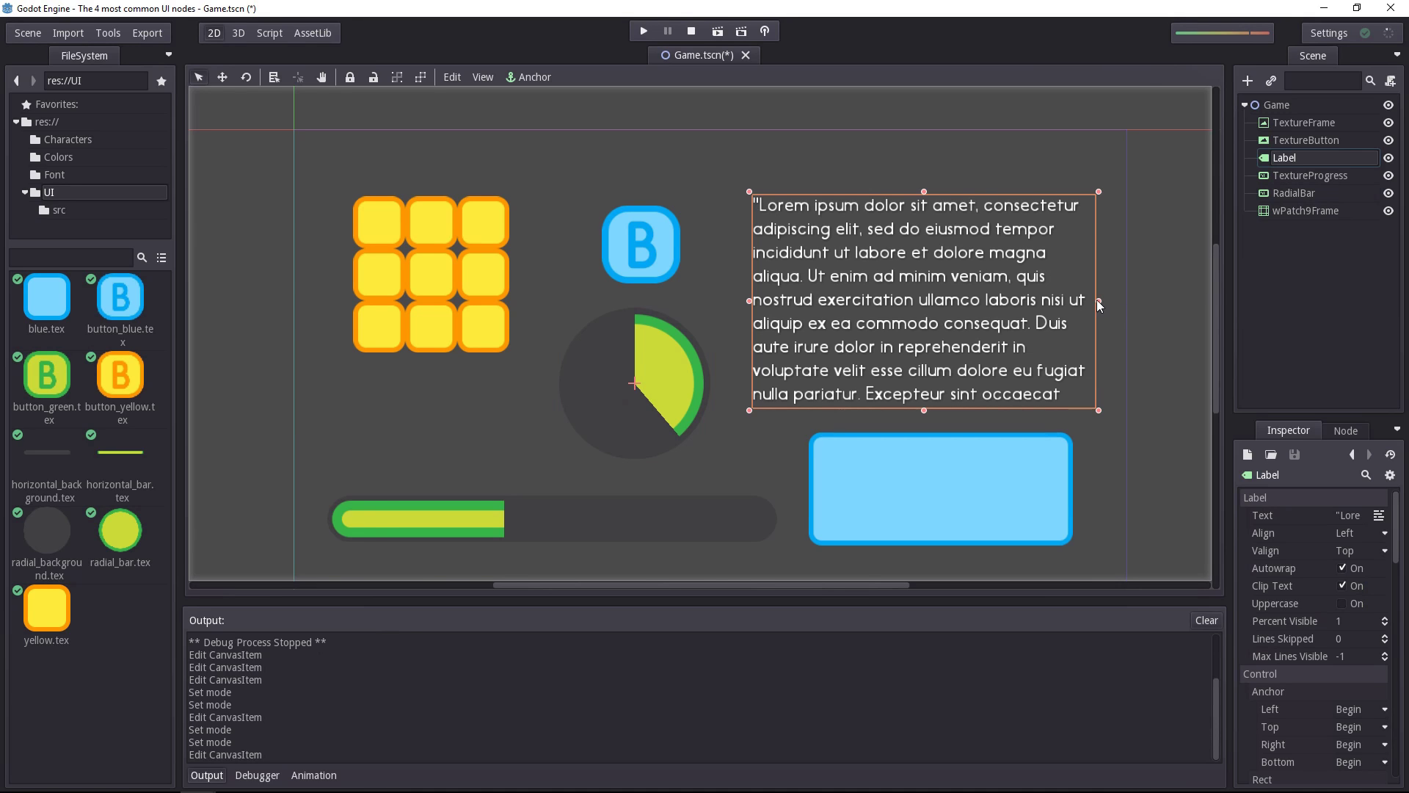
Step: Narrow the Lorem ipsum Label's right edge so the text rewraps; inspect Custom Fonts without changes
mouse_move(1097, 300)
left_mouse_down()
mouse_move(976, 298)
mouse_move(1152, 296)
mouse_move(1190, 313)
mouse_move(1087, 318)
left_mouse_up()
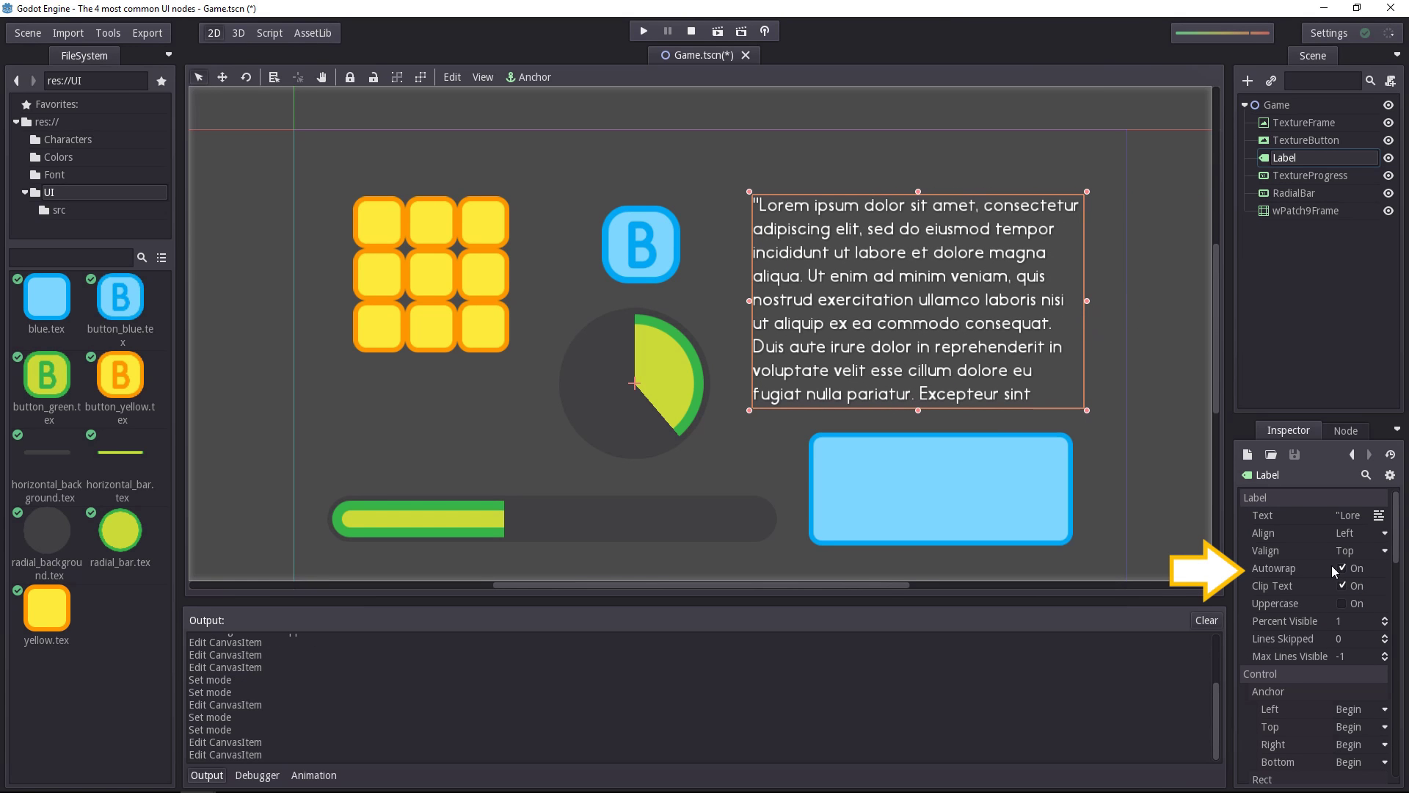
scroll(1349, 612, "down", 5)
left_click(1359, 588)
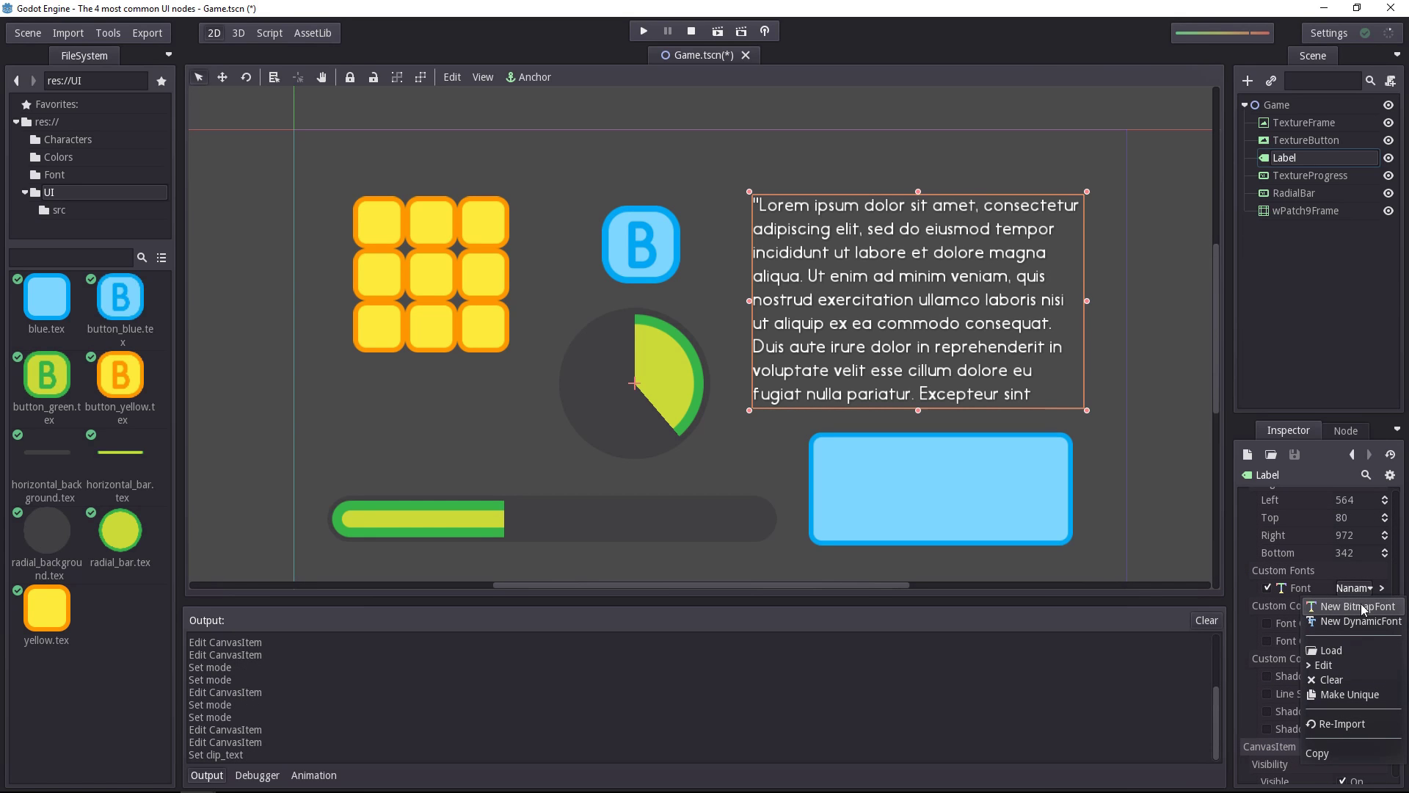
left_click(1111, 378)
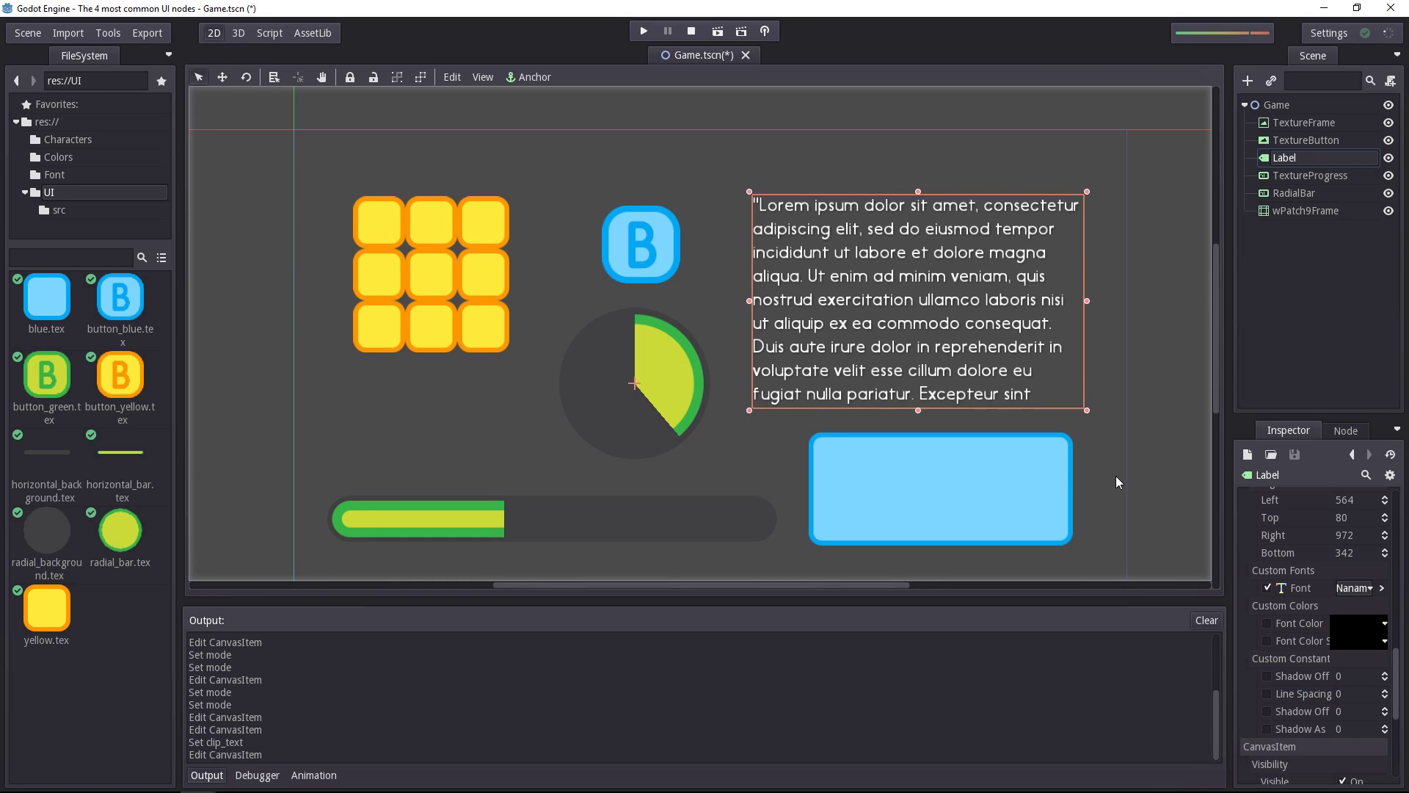
left_click(880, 302)
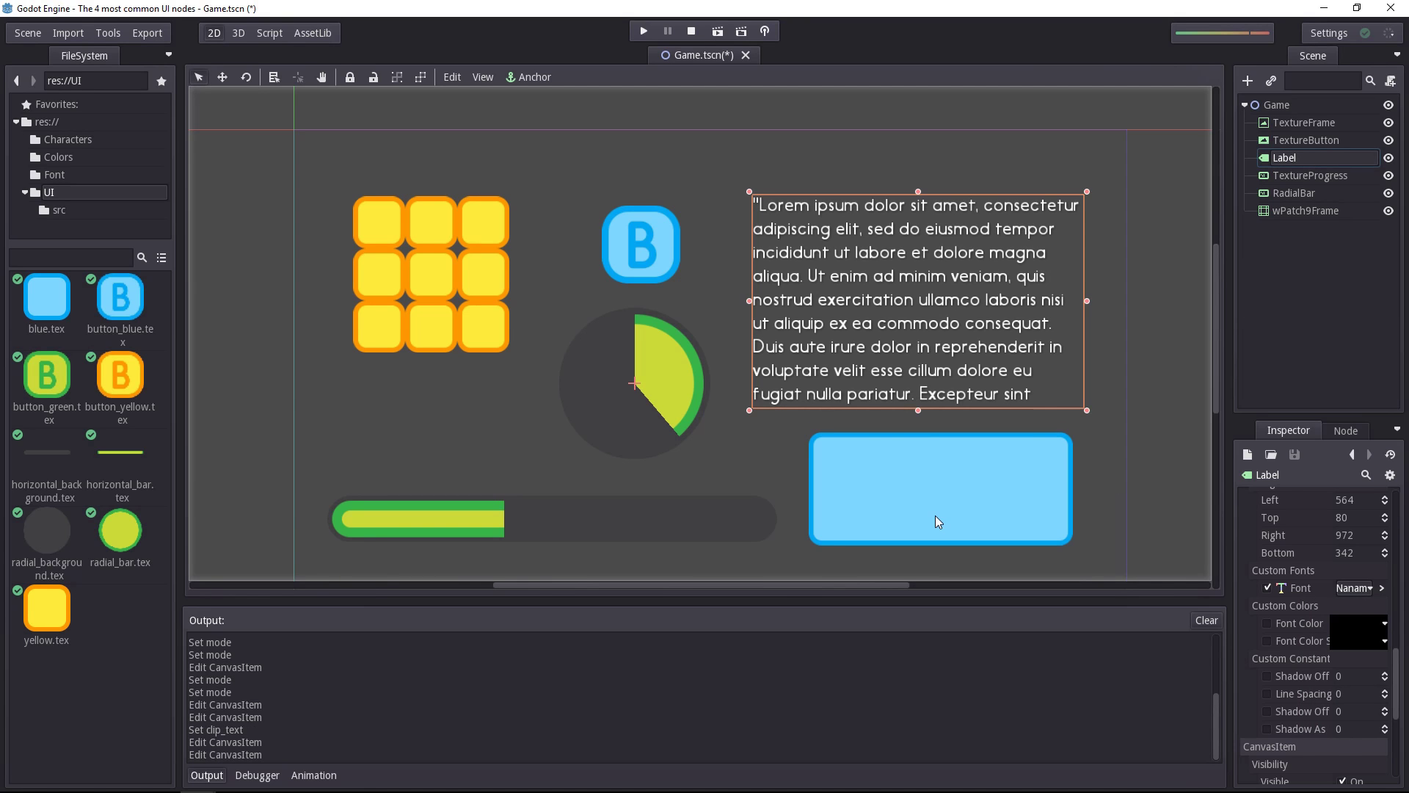
Step: Widen the blue 9-patch panel to the right and move it down 2 pixels to Margin Top 374
left_click_drag(935, 515, 1085, 531)
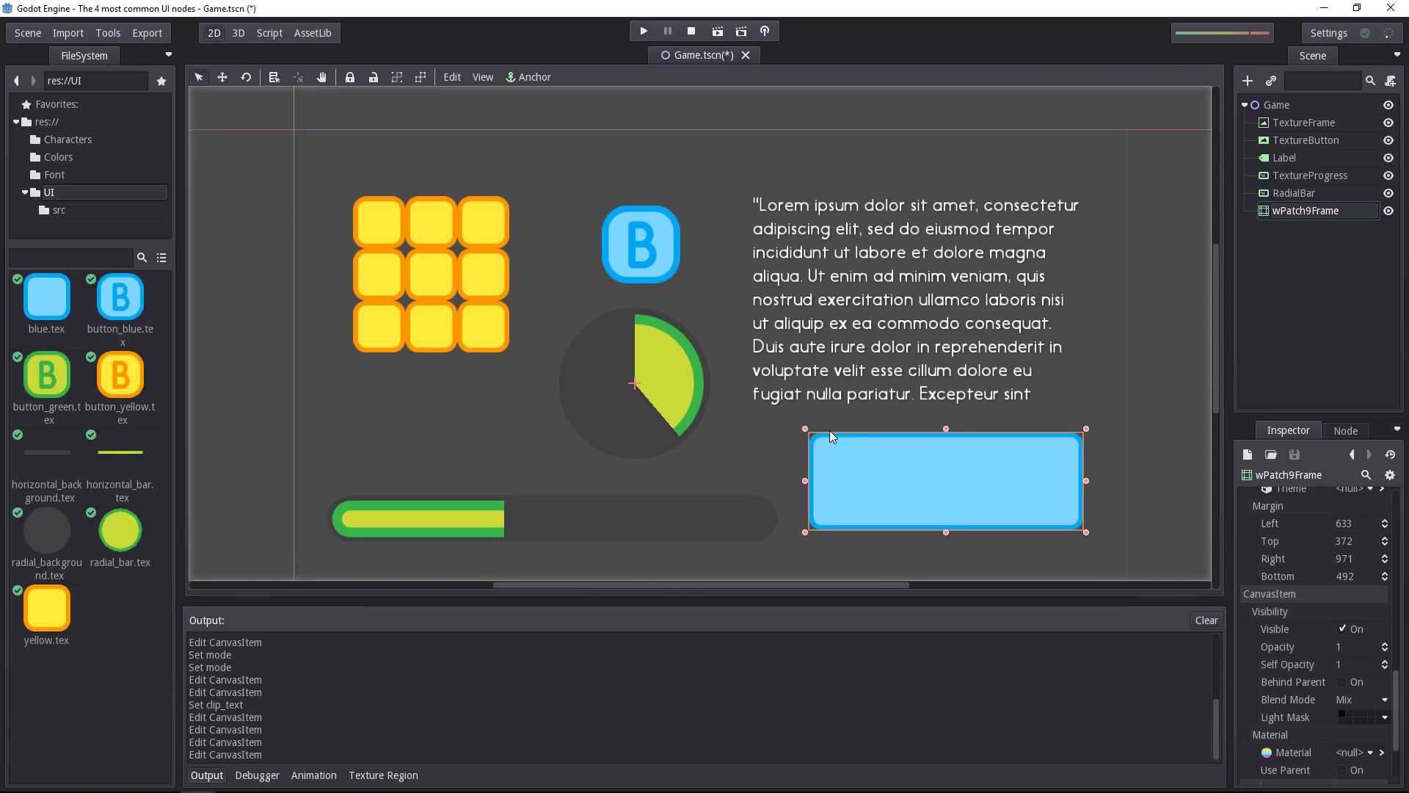
left_click_drag(812, 448, 812, 449)
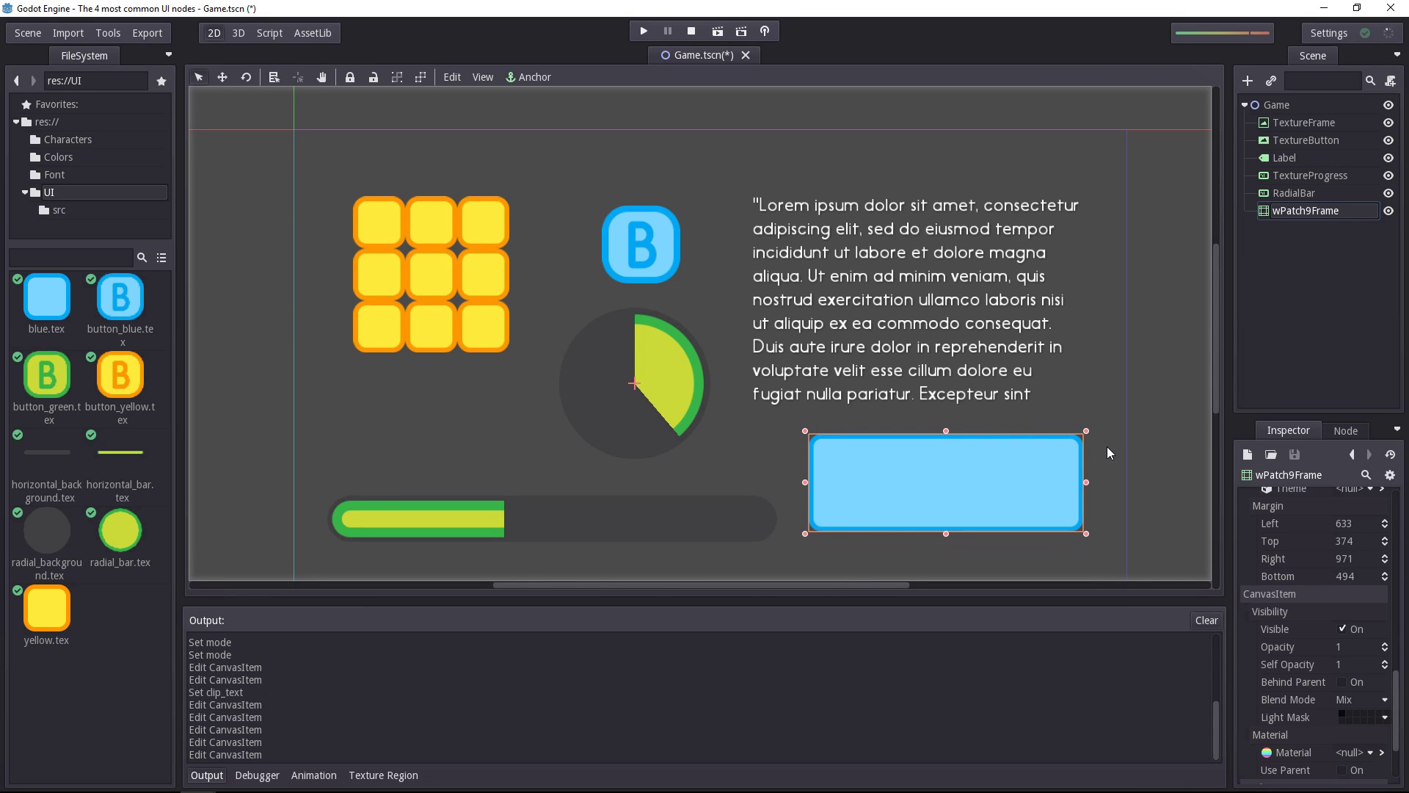
left_click(780, 457)
left_click(891, 467)
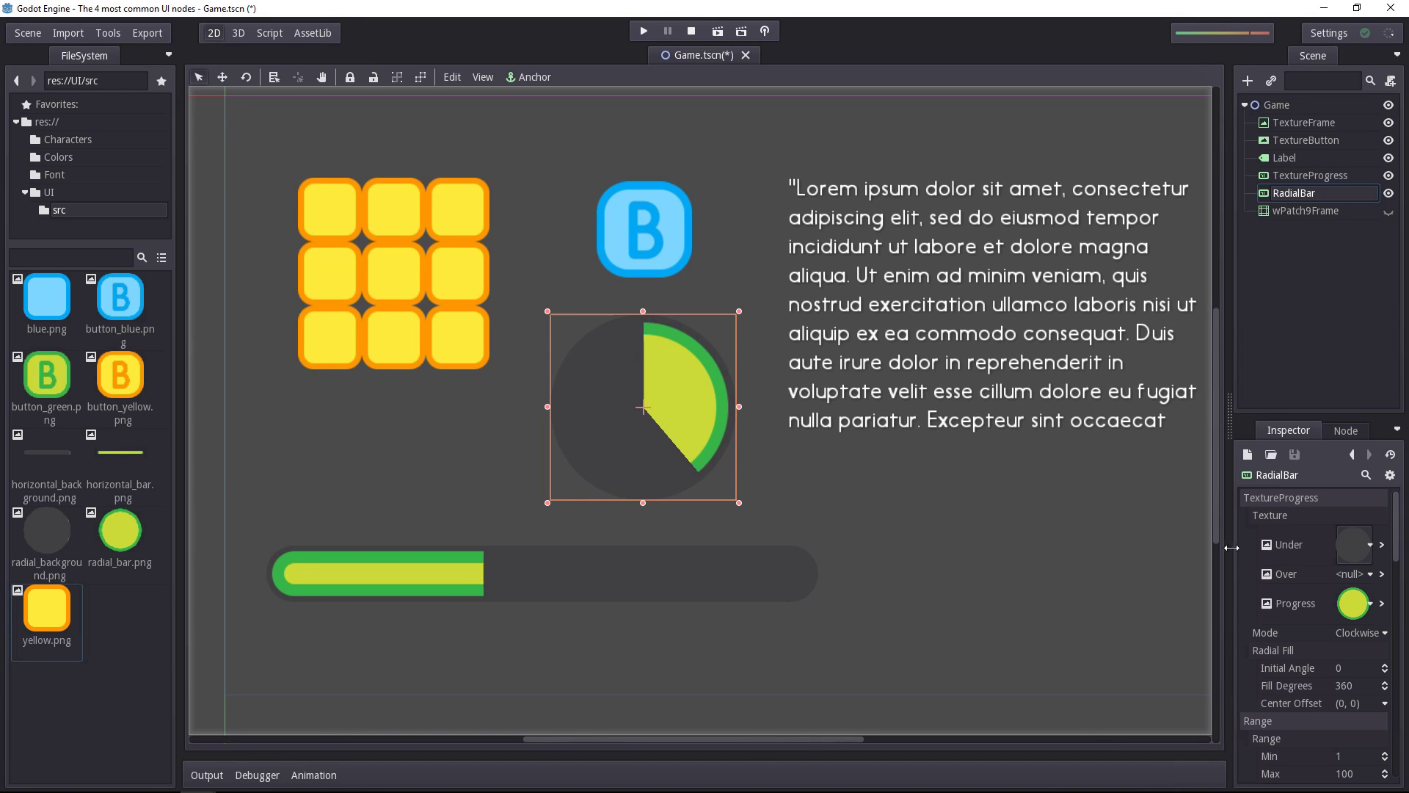
Step: Load res://UI/src/radial_background.png as the RadialBar's Under texture
left_click(1351, 554)
left_click(1327, 634)
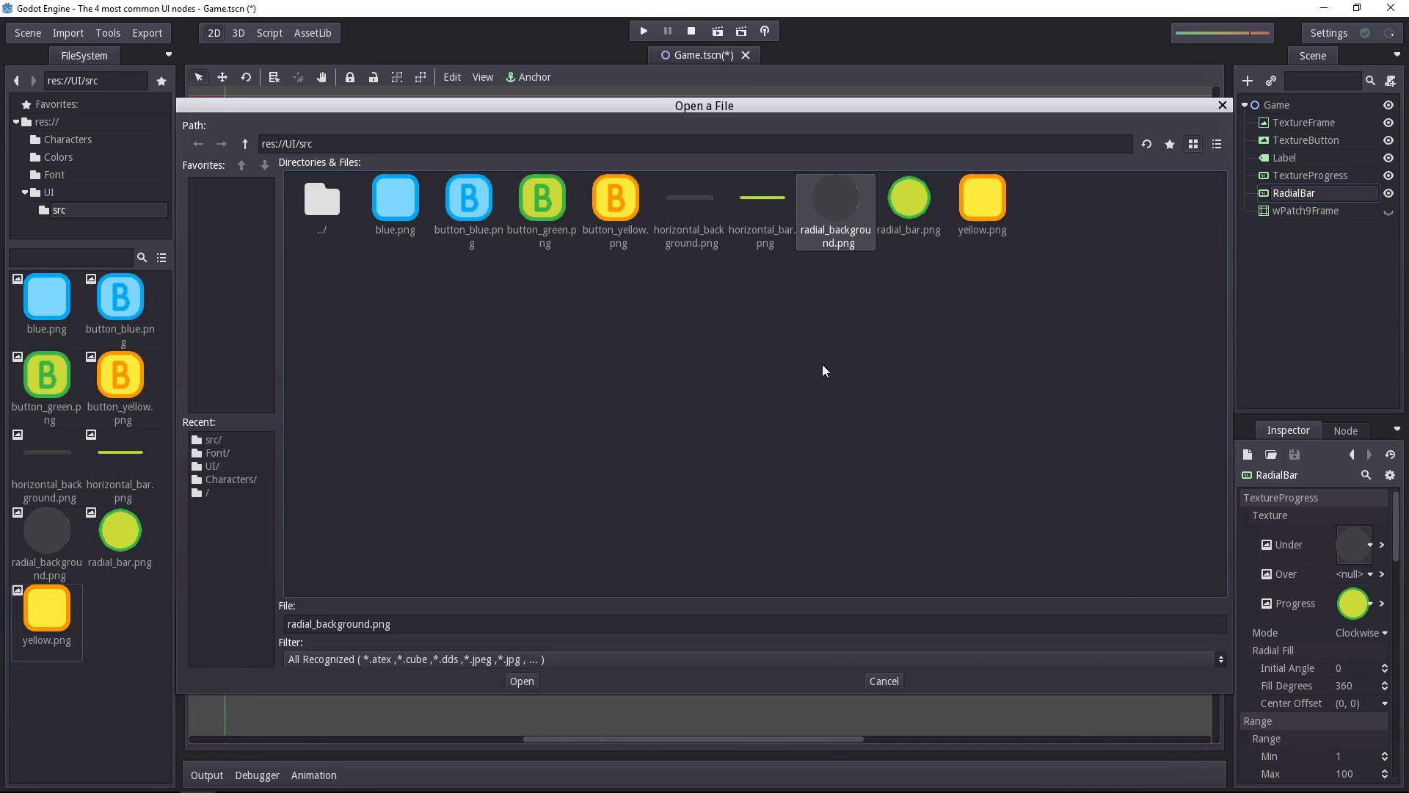
double_click(844, 193)
scroll(770, 381, "up", 6)
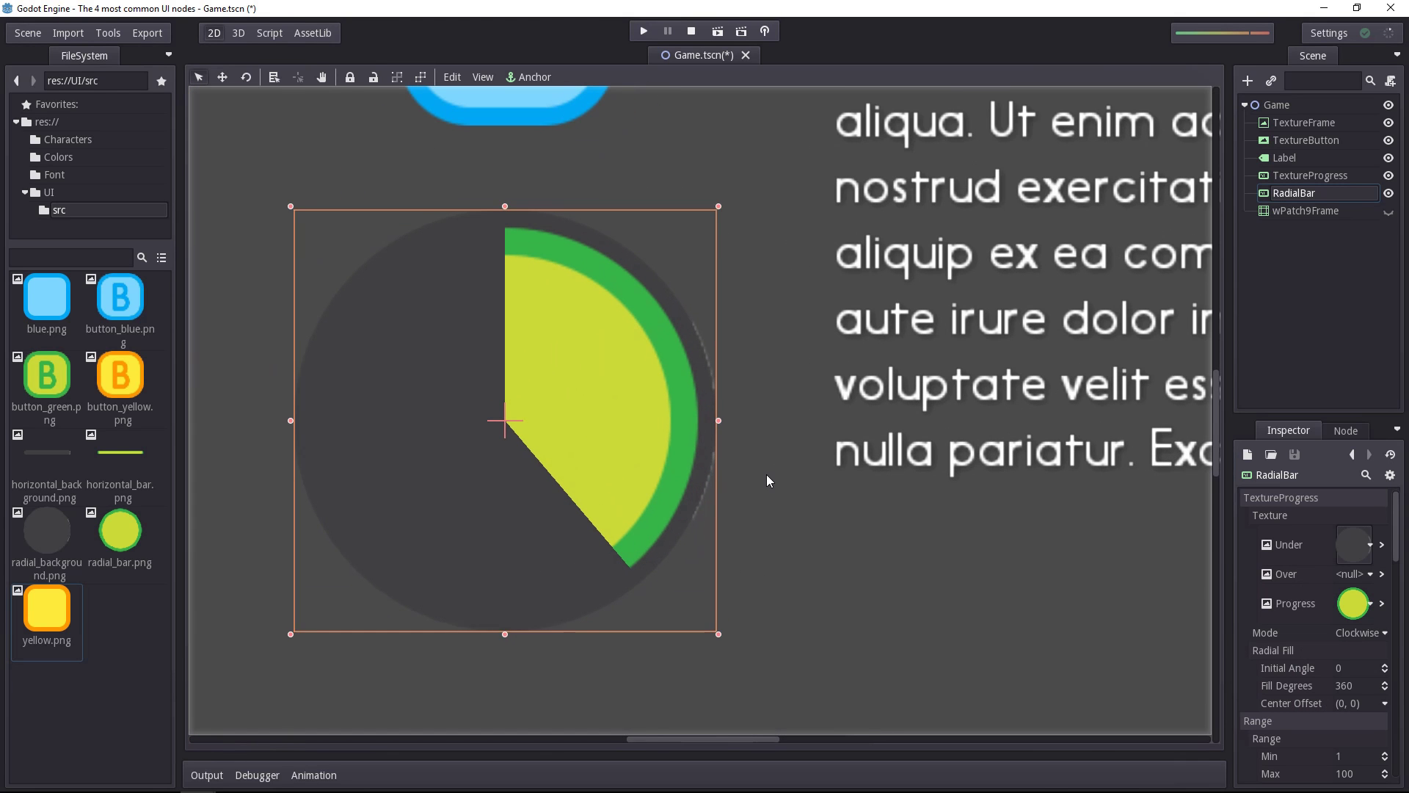
left_click(700, 336)
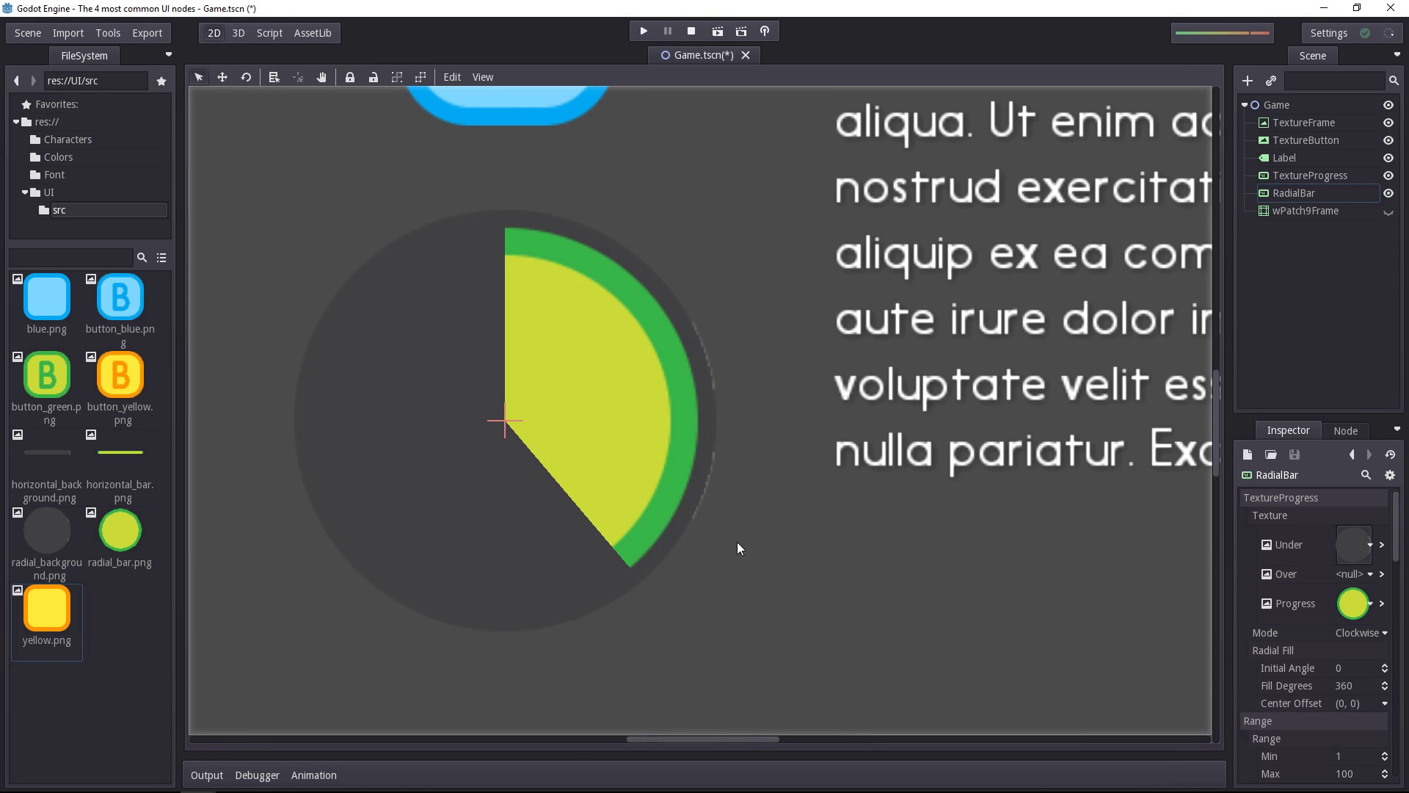
scroll(736, 560, "down", 5)
middle_click_drag(888, 600, 902, 491)
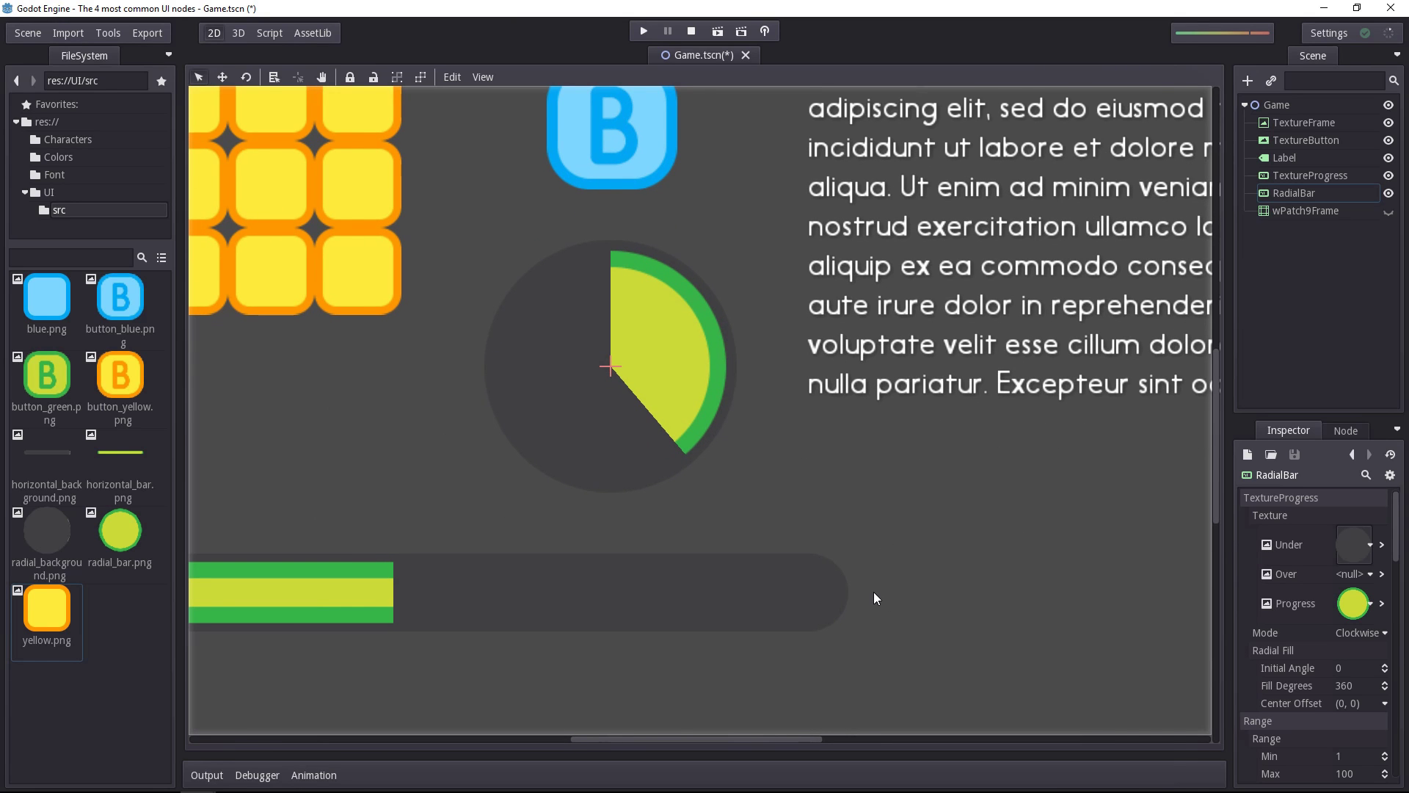
scroll(722, 454, "down", 5)
scroll(807, 470, "up", 2)
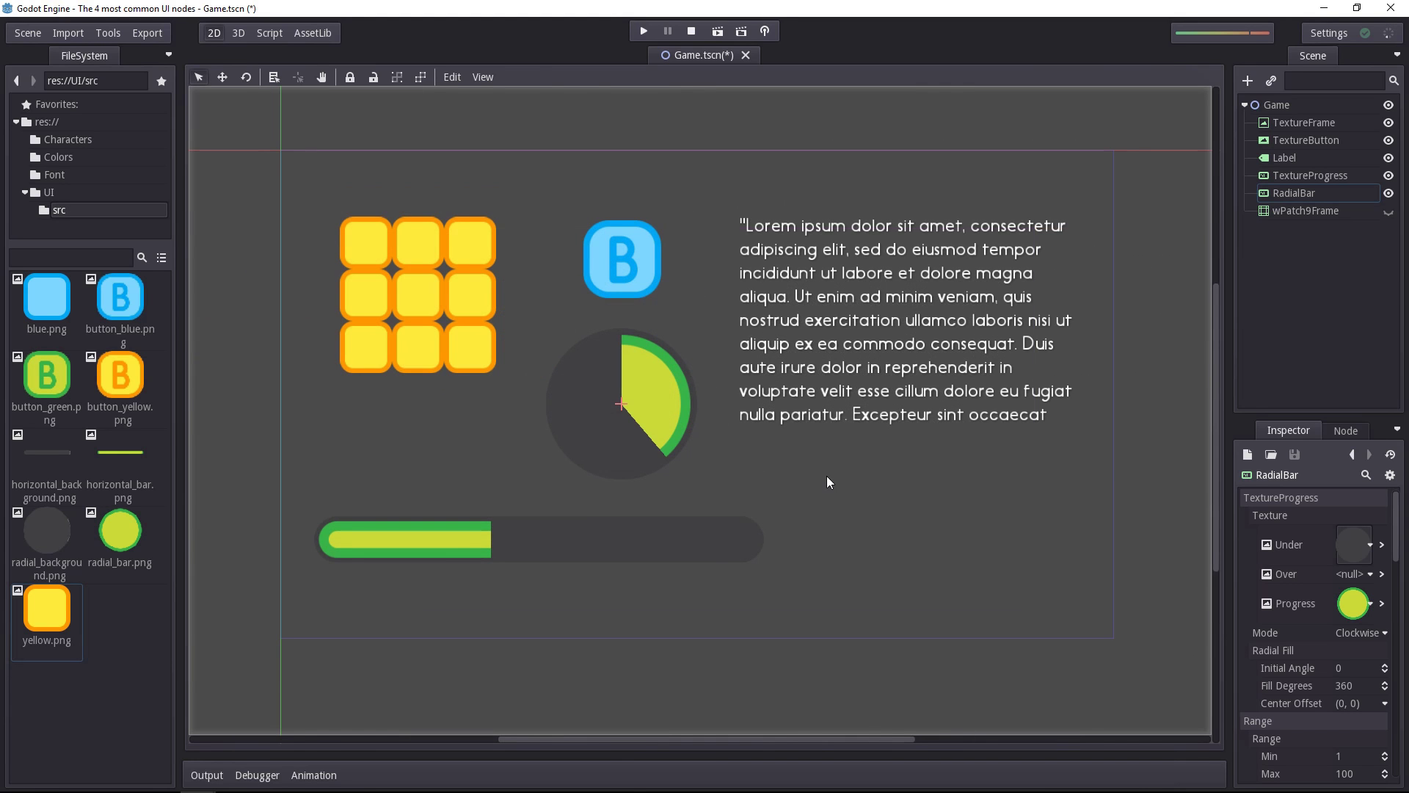
Step: Start a 2D Texture import with all nine PNGs from UI/src, blue.png through yellow.png, as sources
left_click(74, 38)
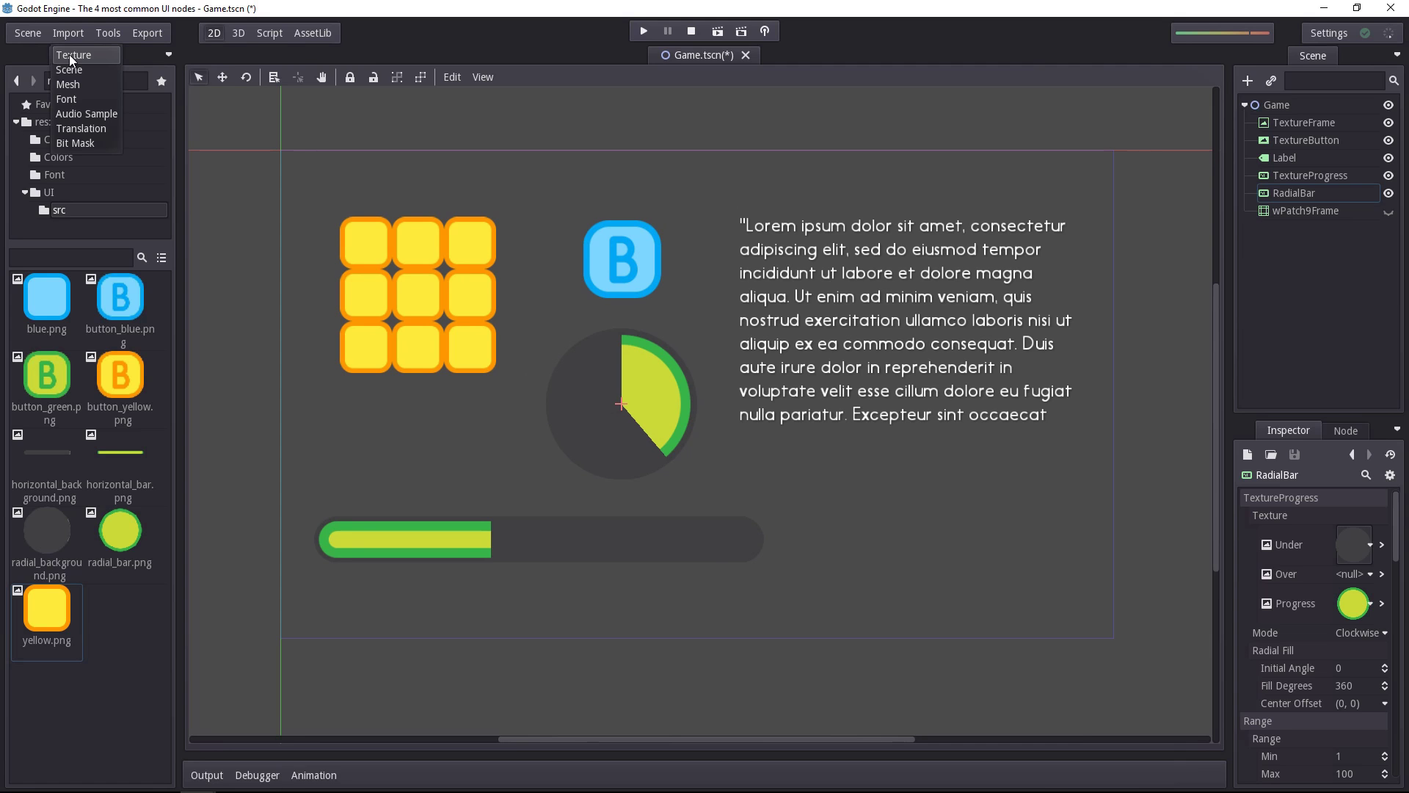
left_click(69, 54)
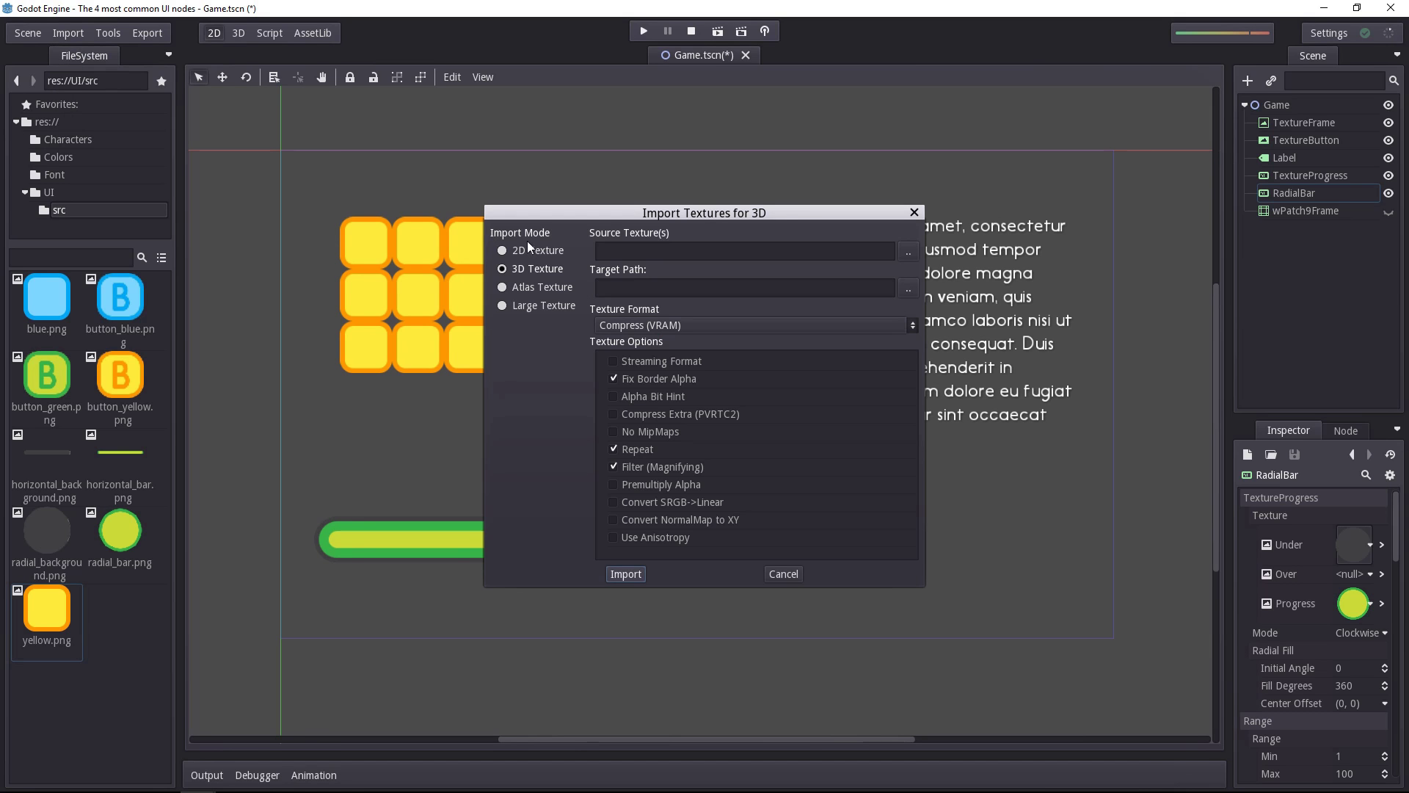
left_click(545, 253)
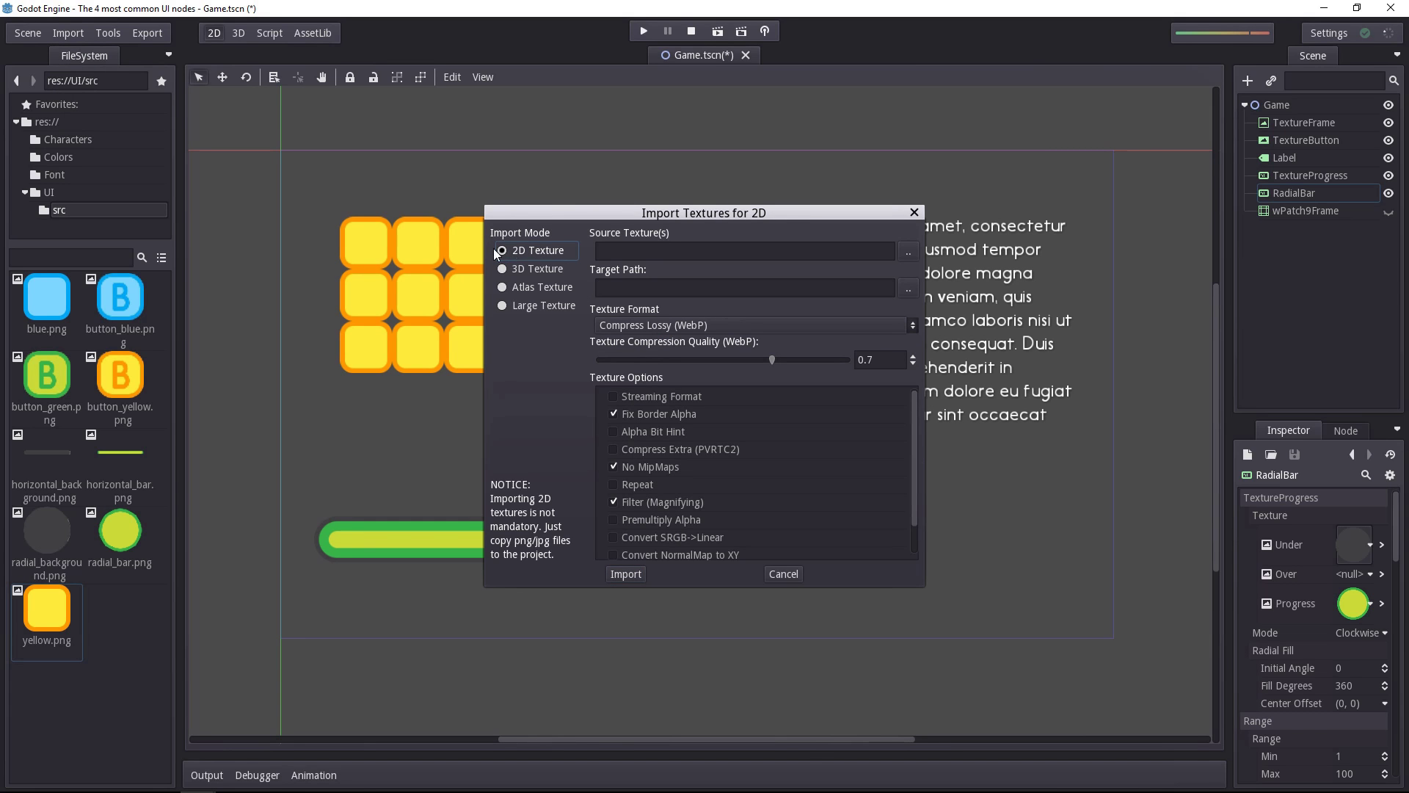
left_click(908, 252)
left_click(395, 205)
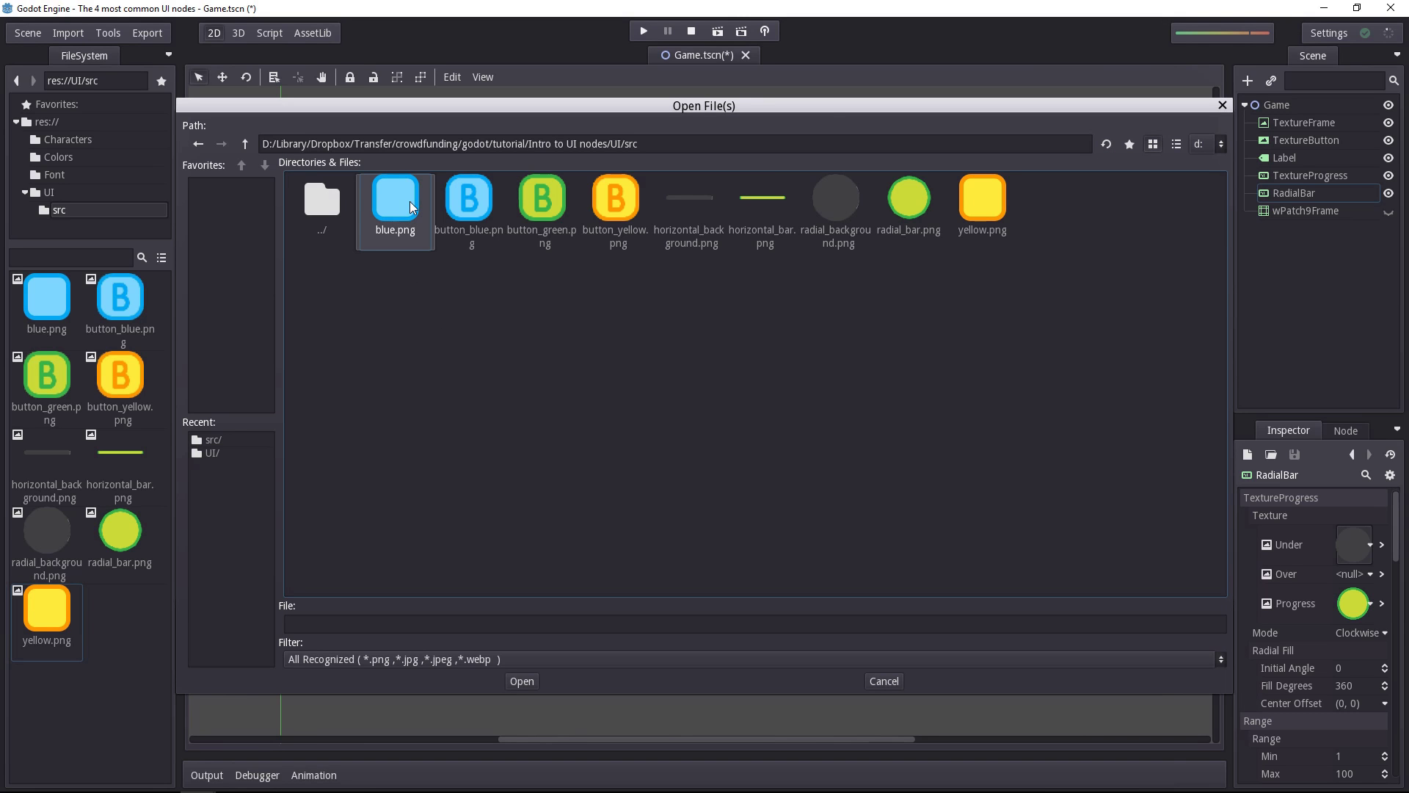
left_click(999, 210, "shift")
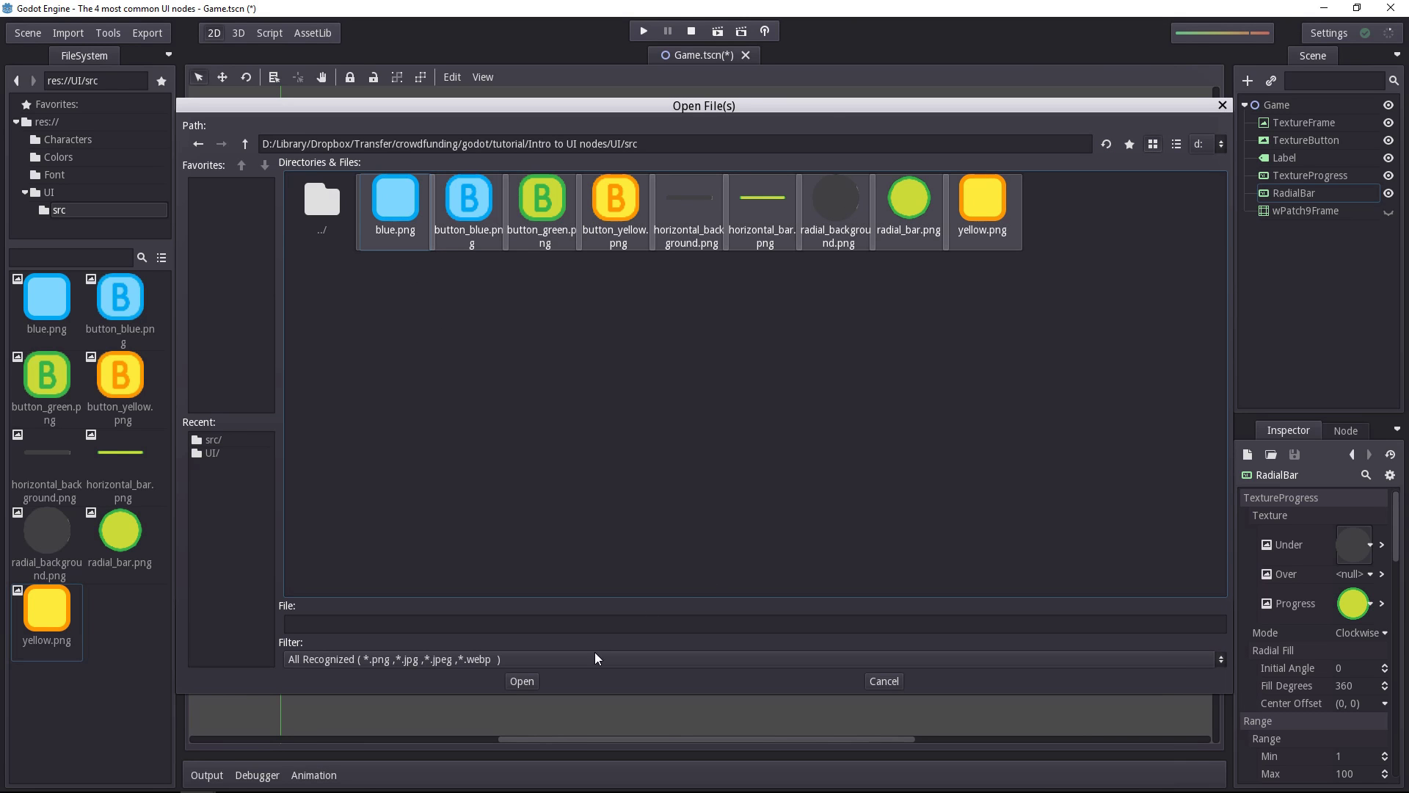
left_click(524, 683)
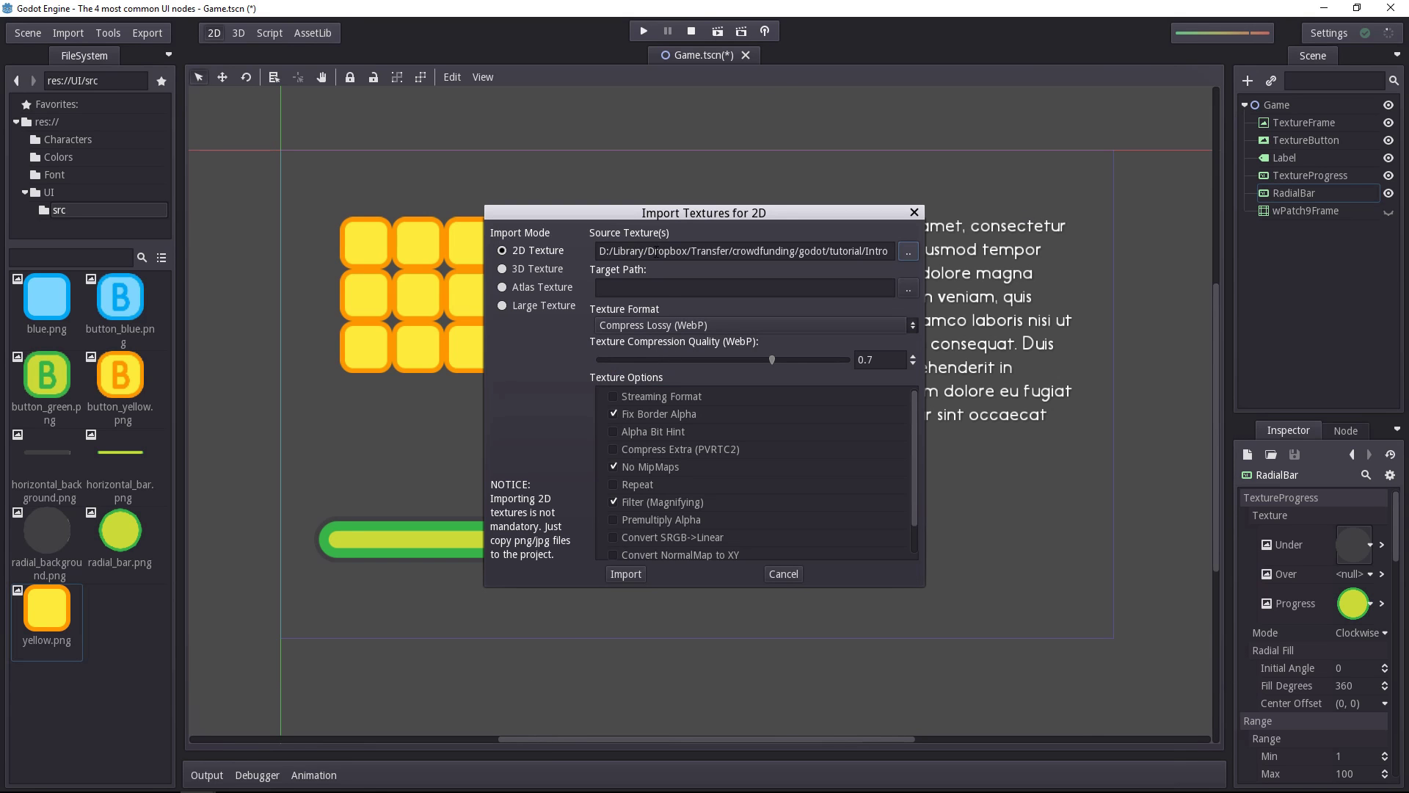
left_click_drag(654, 251, 927, 250)
left_click(777, 257)
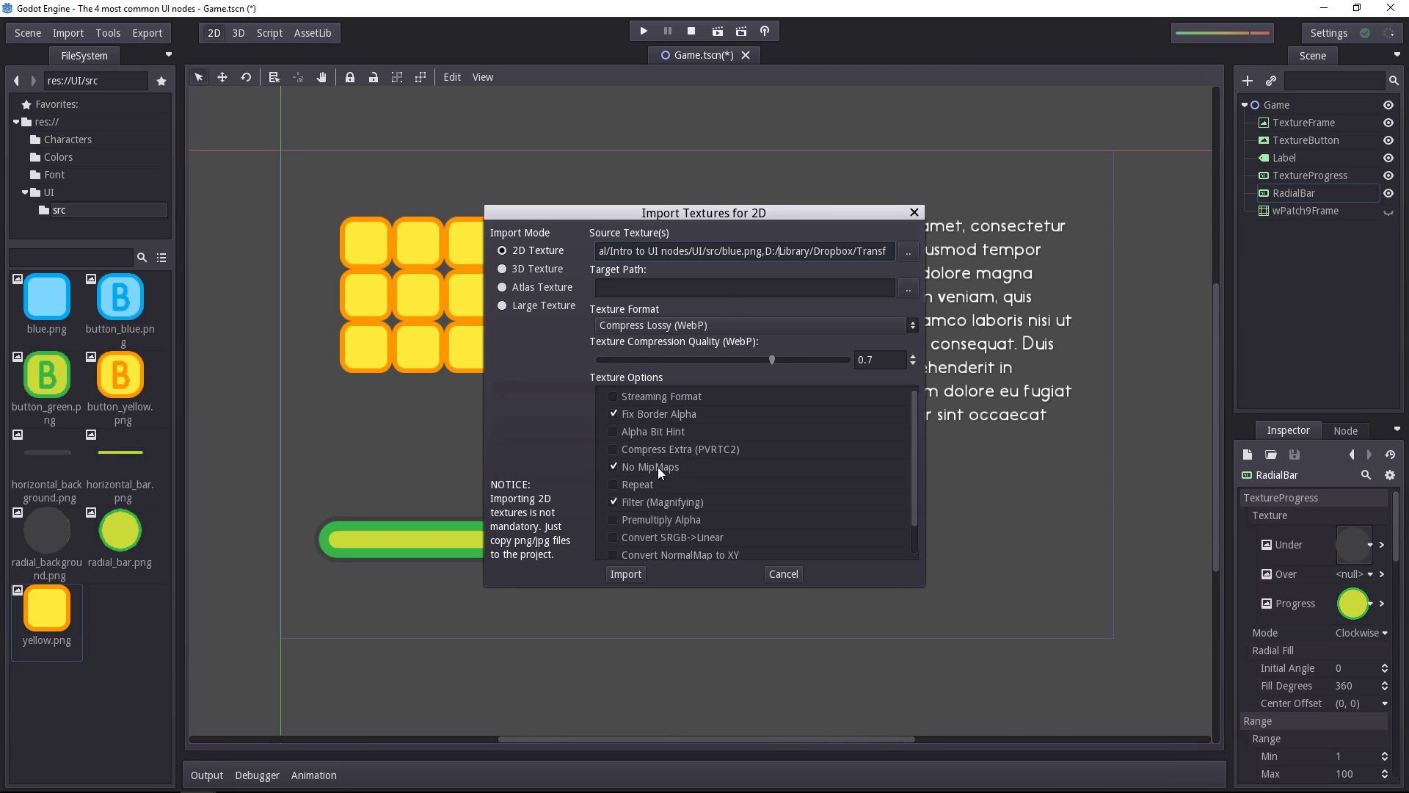
Step: Set the import's Target Path to res://UI
left_click(661, 502)
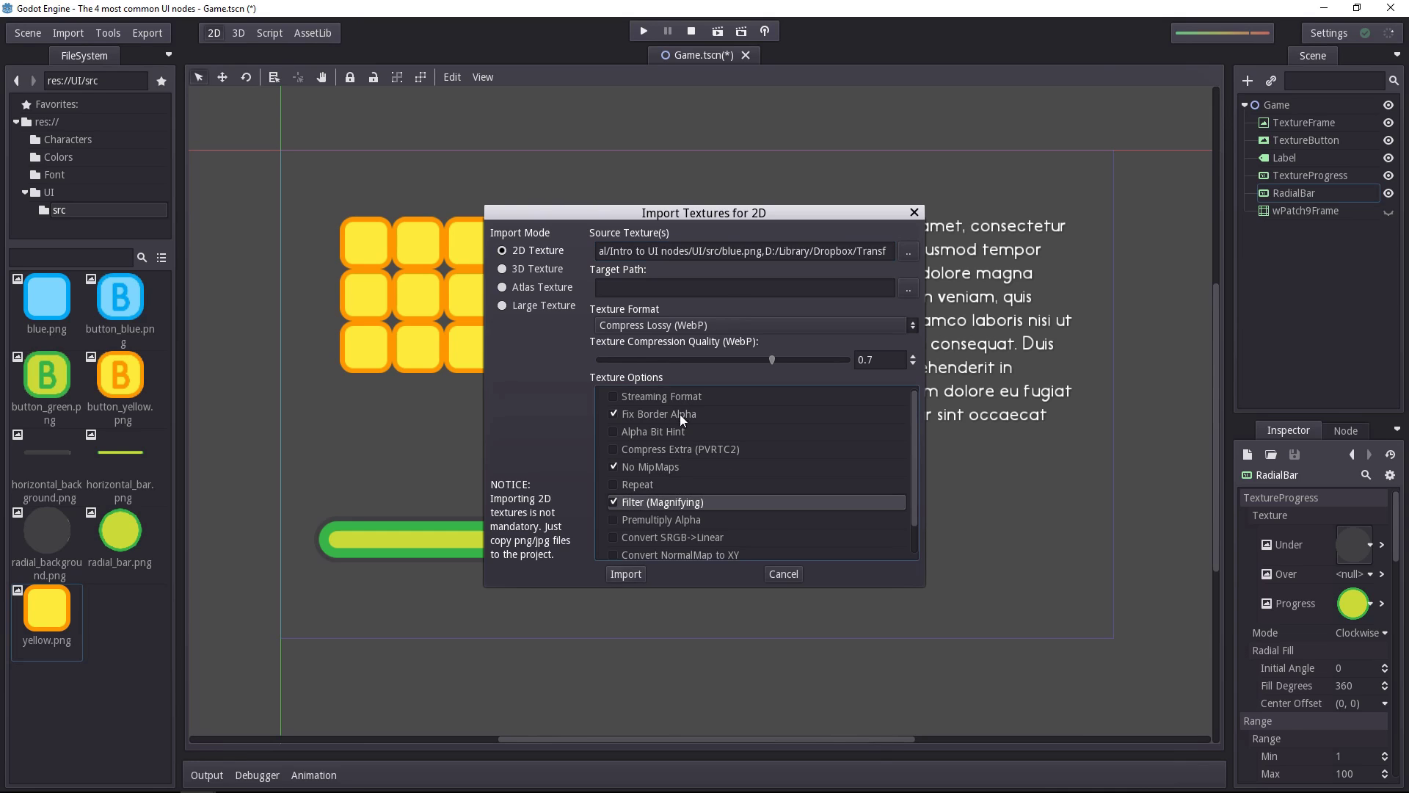
left_click(907, 288)
left_click(204, 206)
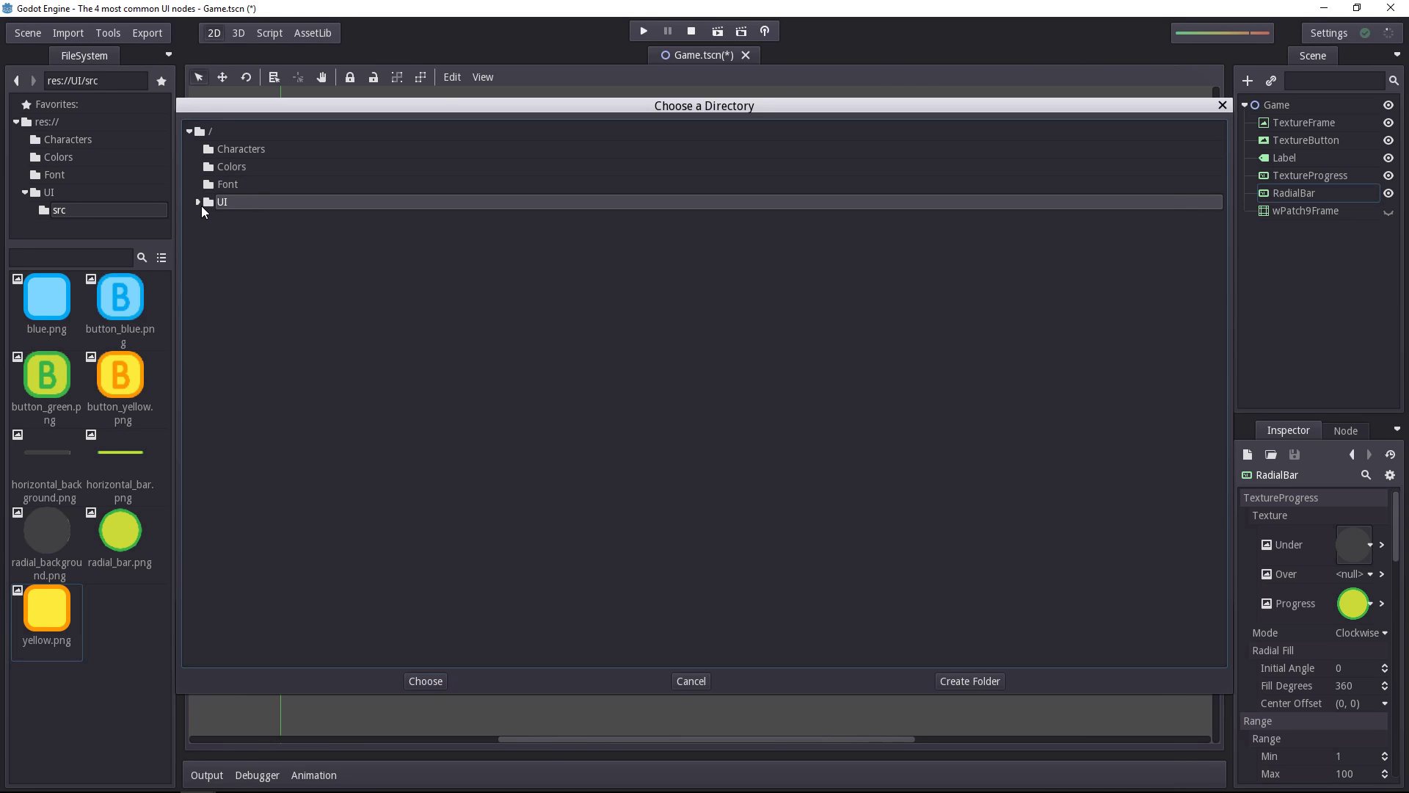
left_click(230, 221)
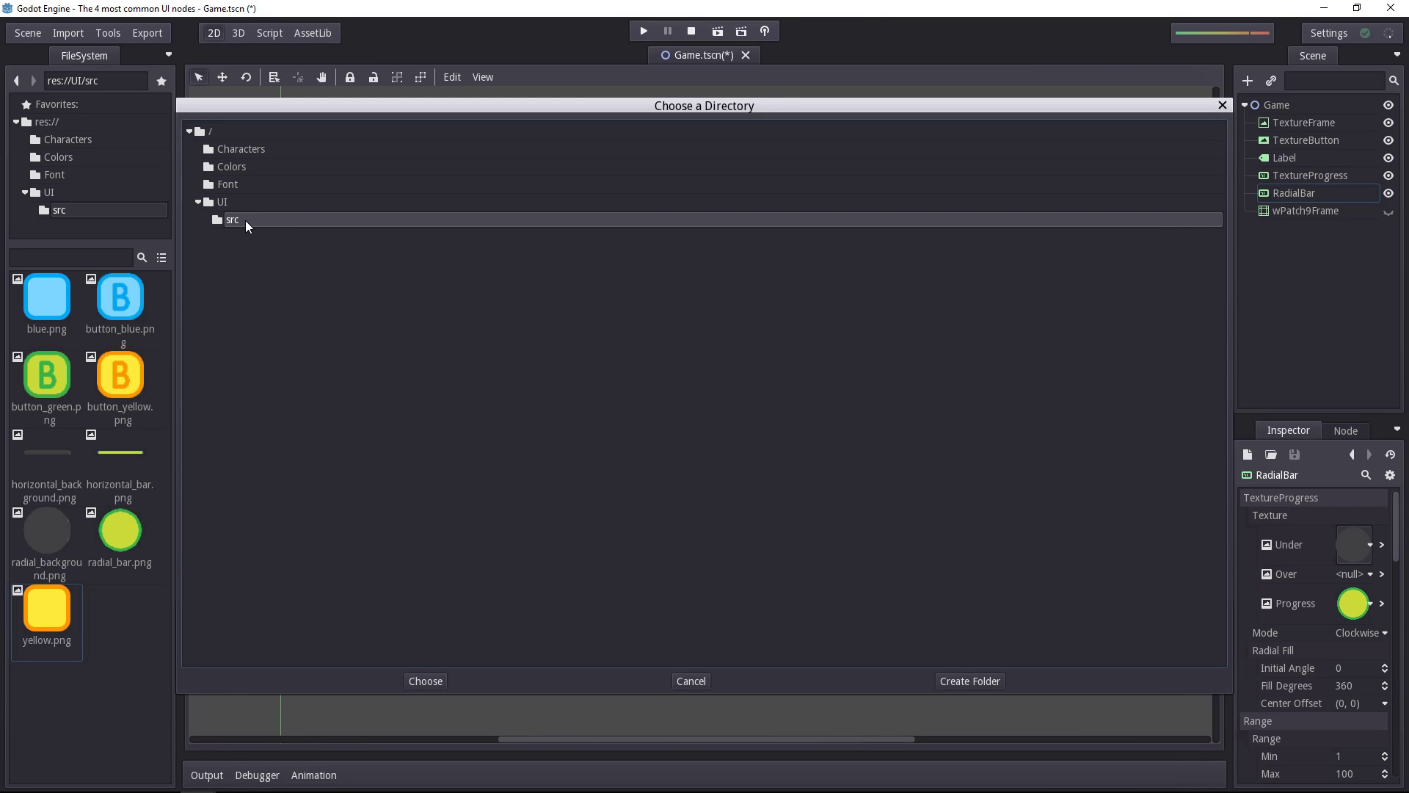
left_click(238, 207)
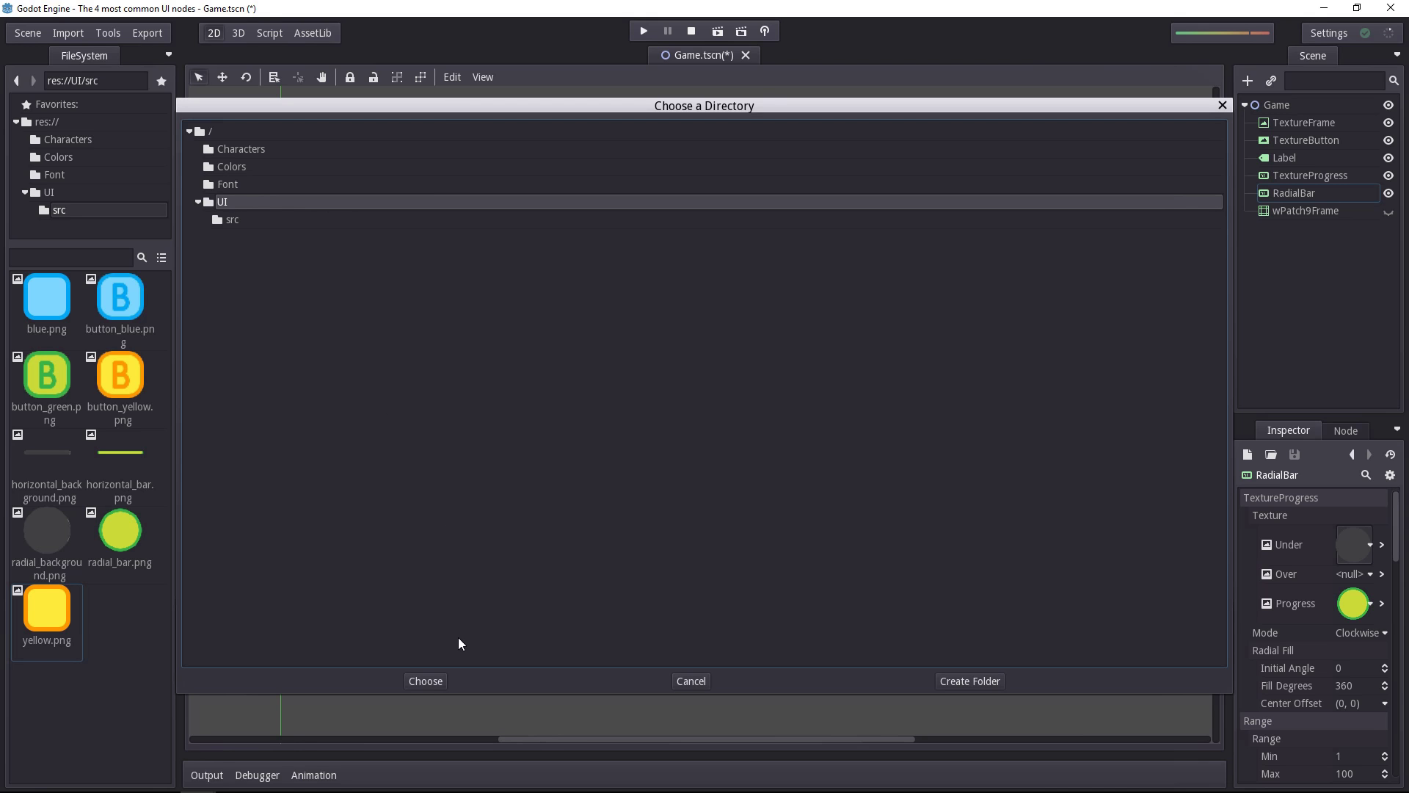
left_click(425, 681)
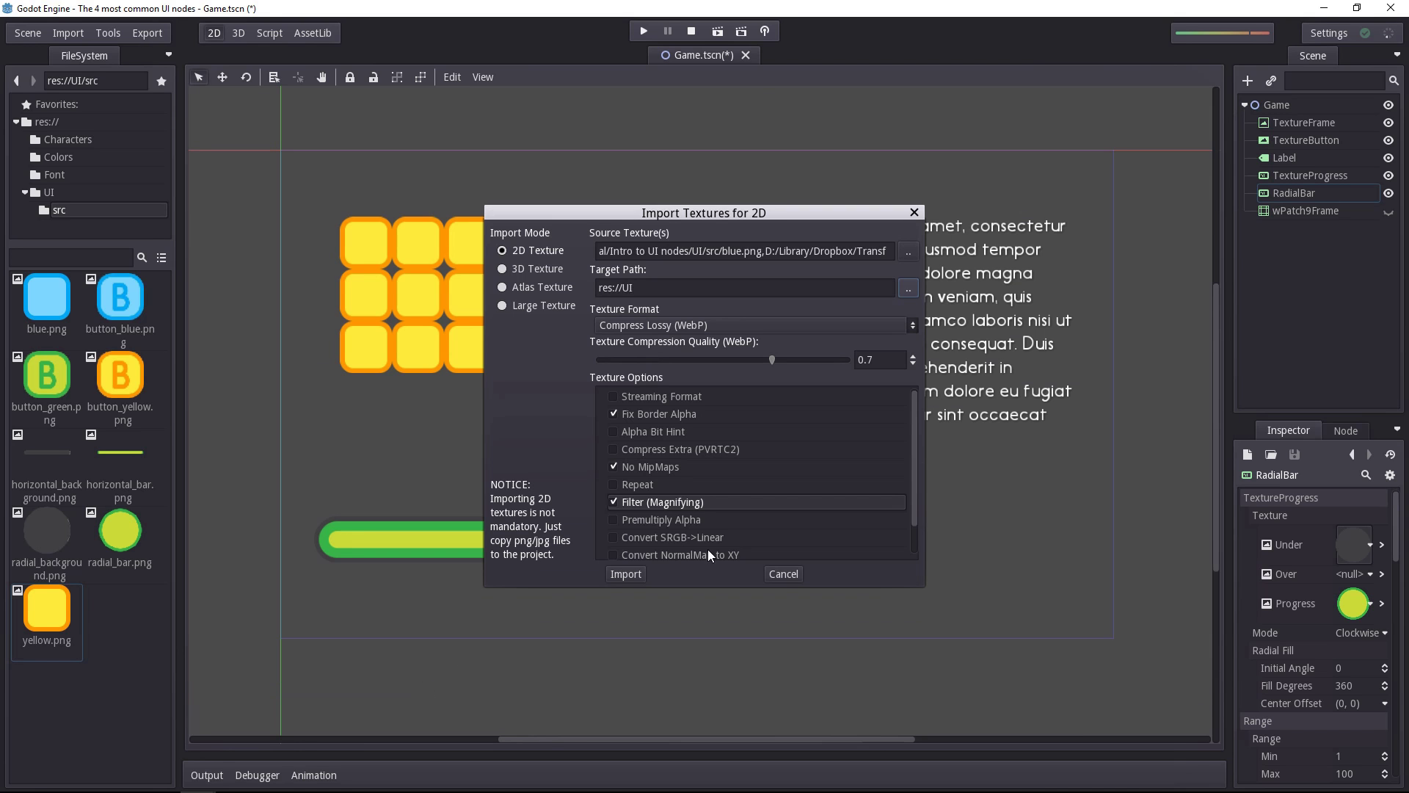
Step: Run the texture import and browse the resulting .tex files, such as blue.tex, in res://UI
left_click(626, 574)
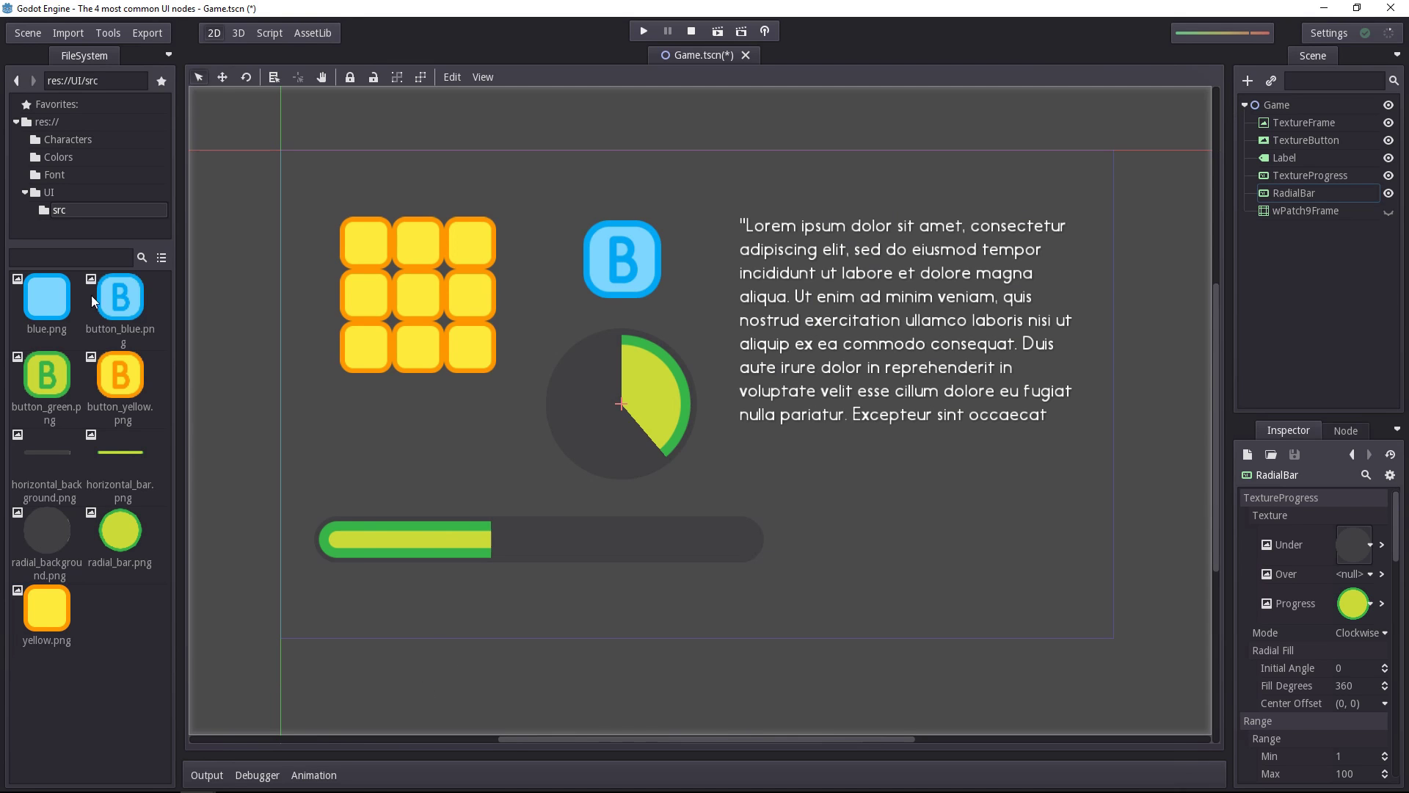
left_click(71, 189)
left_click(61, 321)
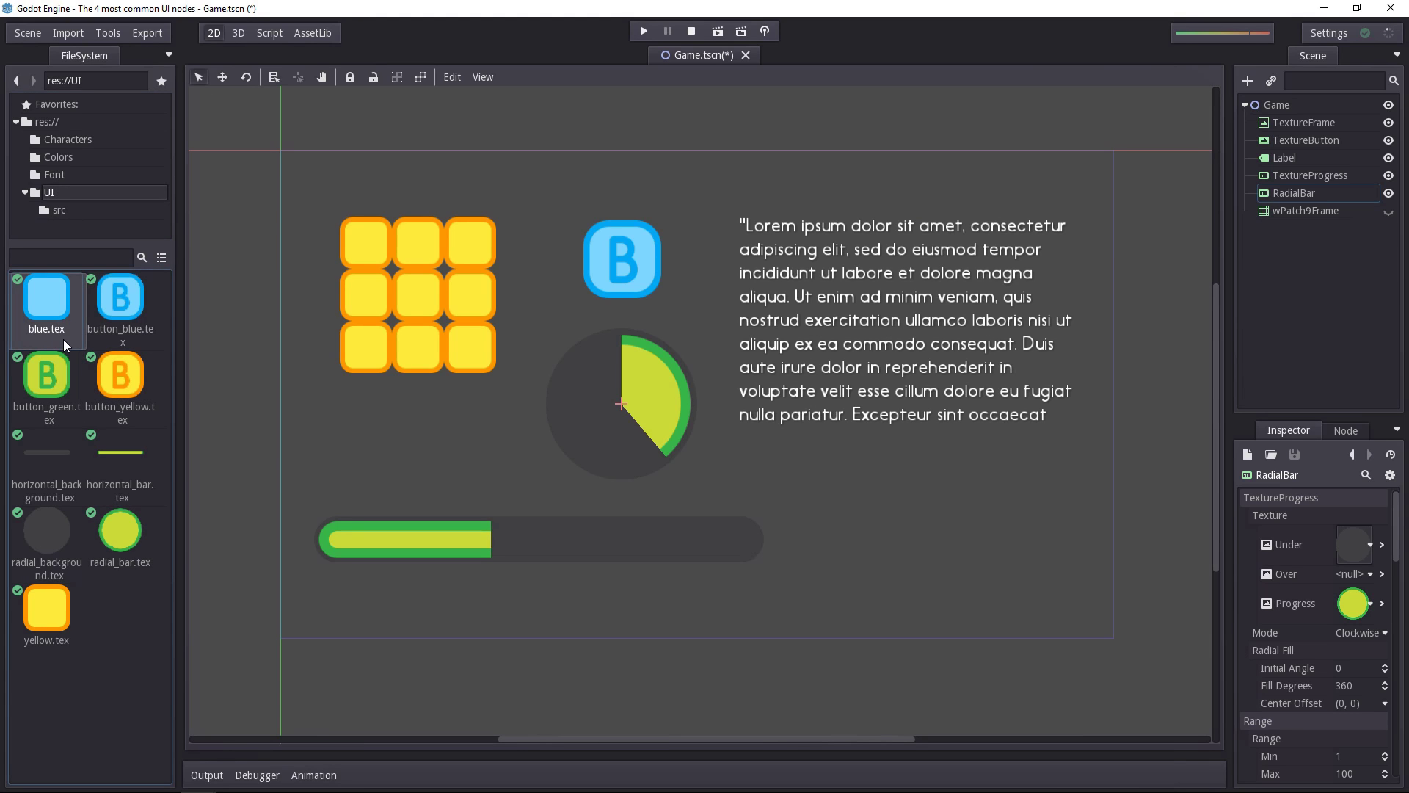
key("Down")
key("Down")
key("Right")
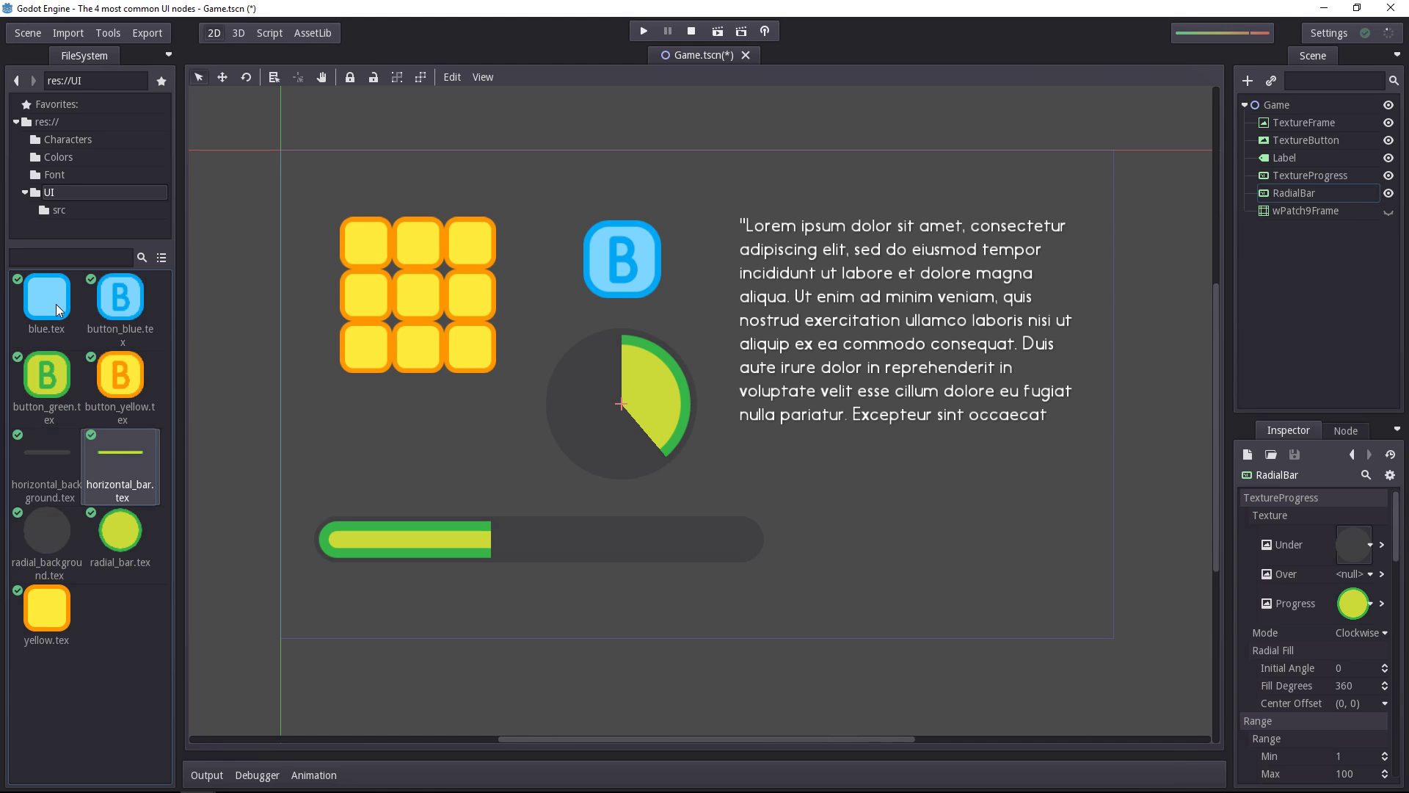
left_click(58, 308)
Step: Browse the original PNGs in the src folder: button_green, button_yellow, blue, horizontal_bar
left_click(61, 213)
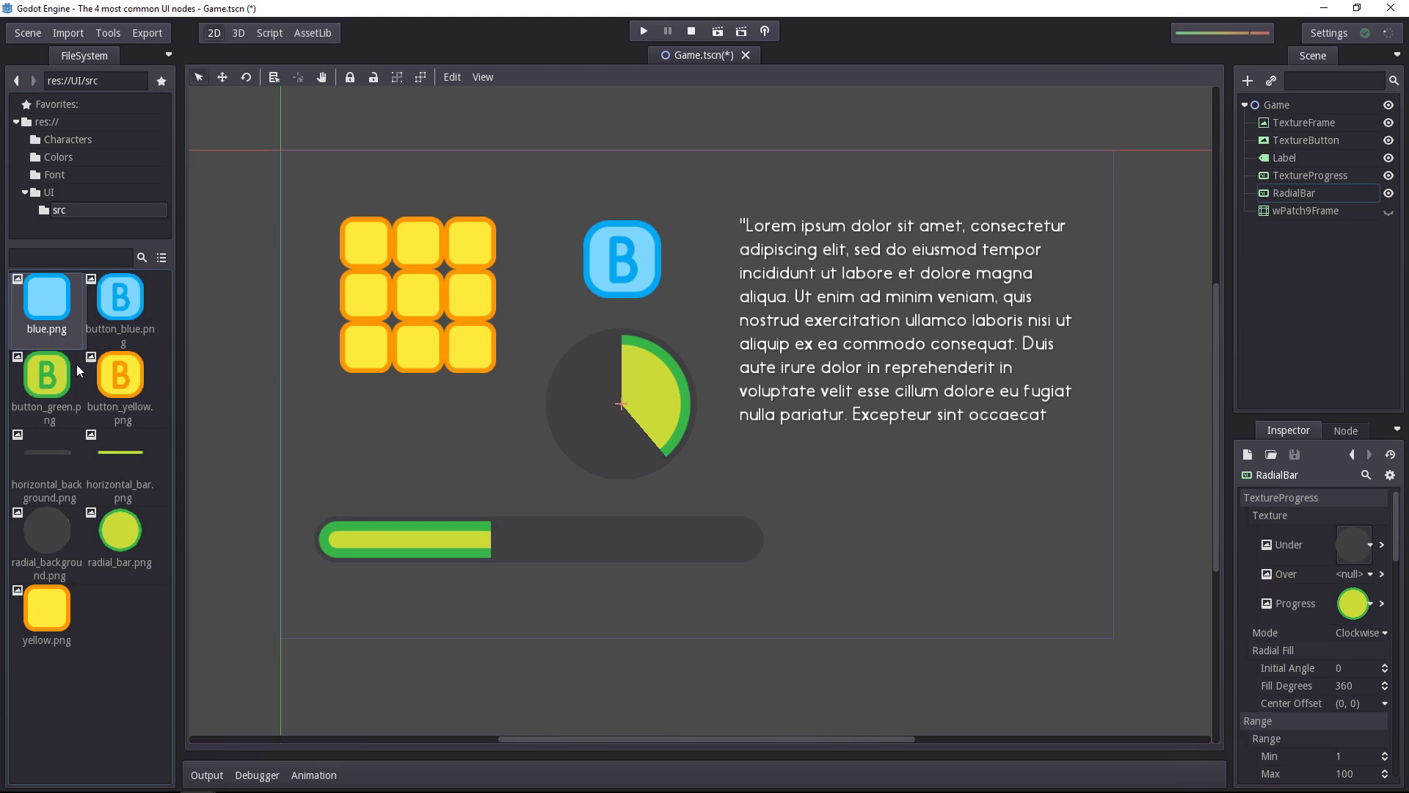
left_click(44, 369)
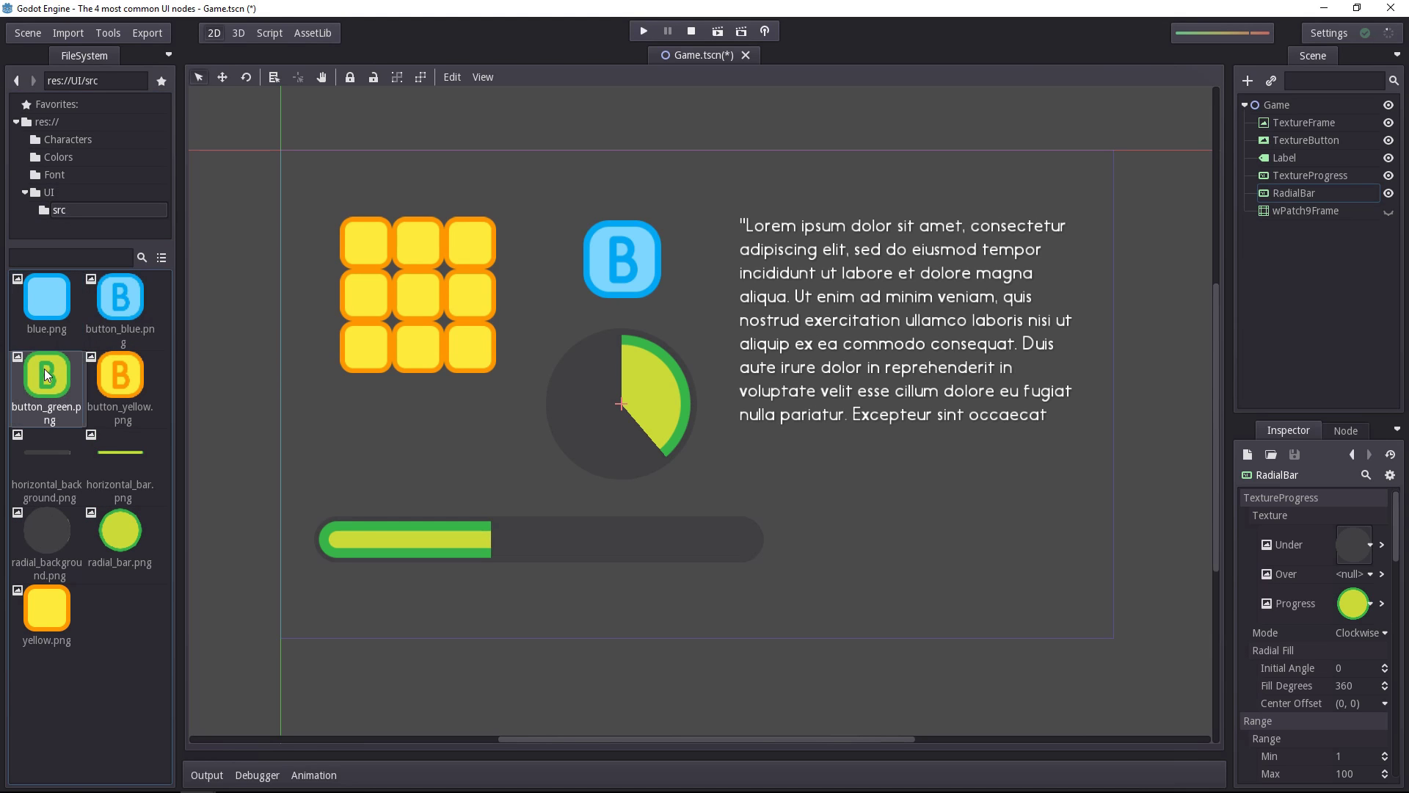
left_click(107, 413)
left_click(47, 297)
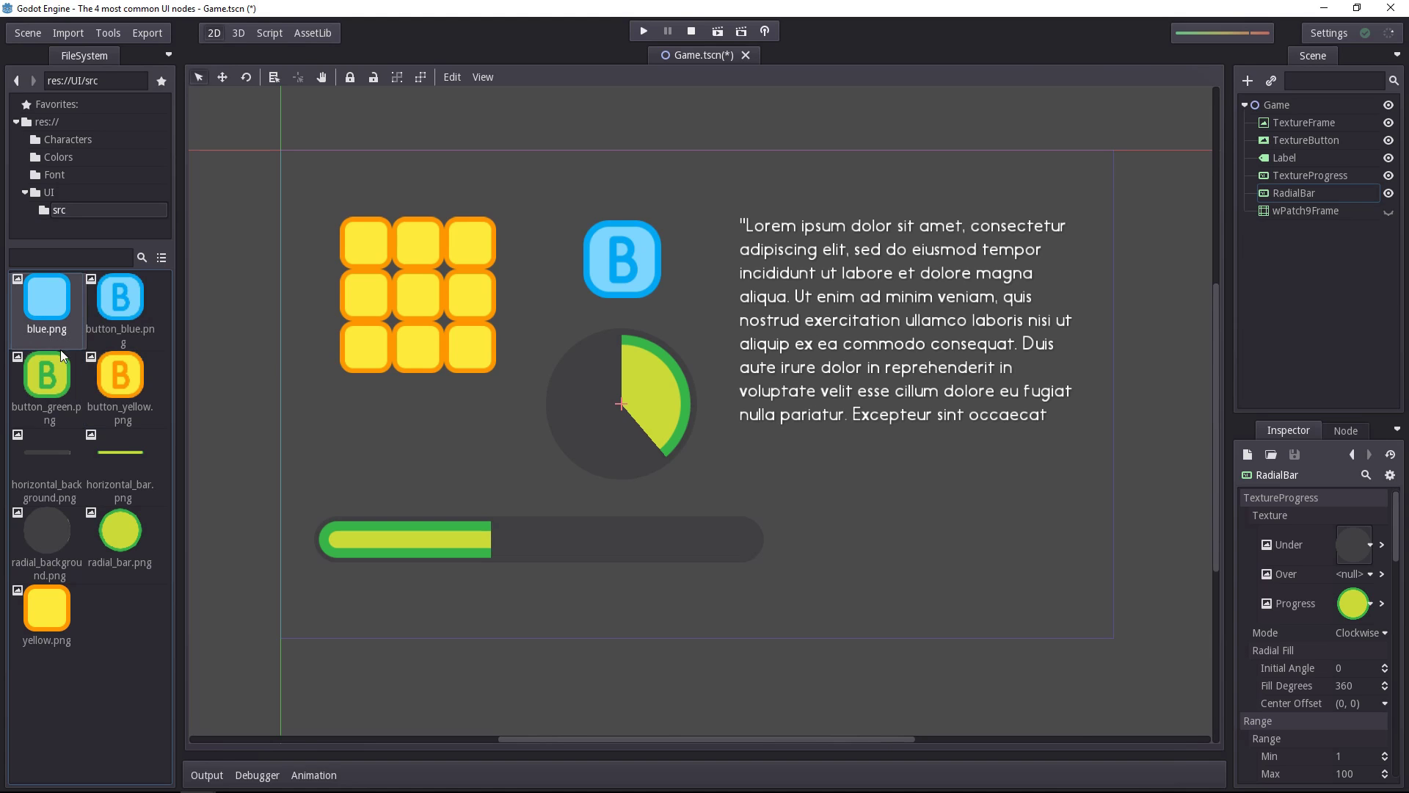
left_click(56, 389)
left_click(111, 456)
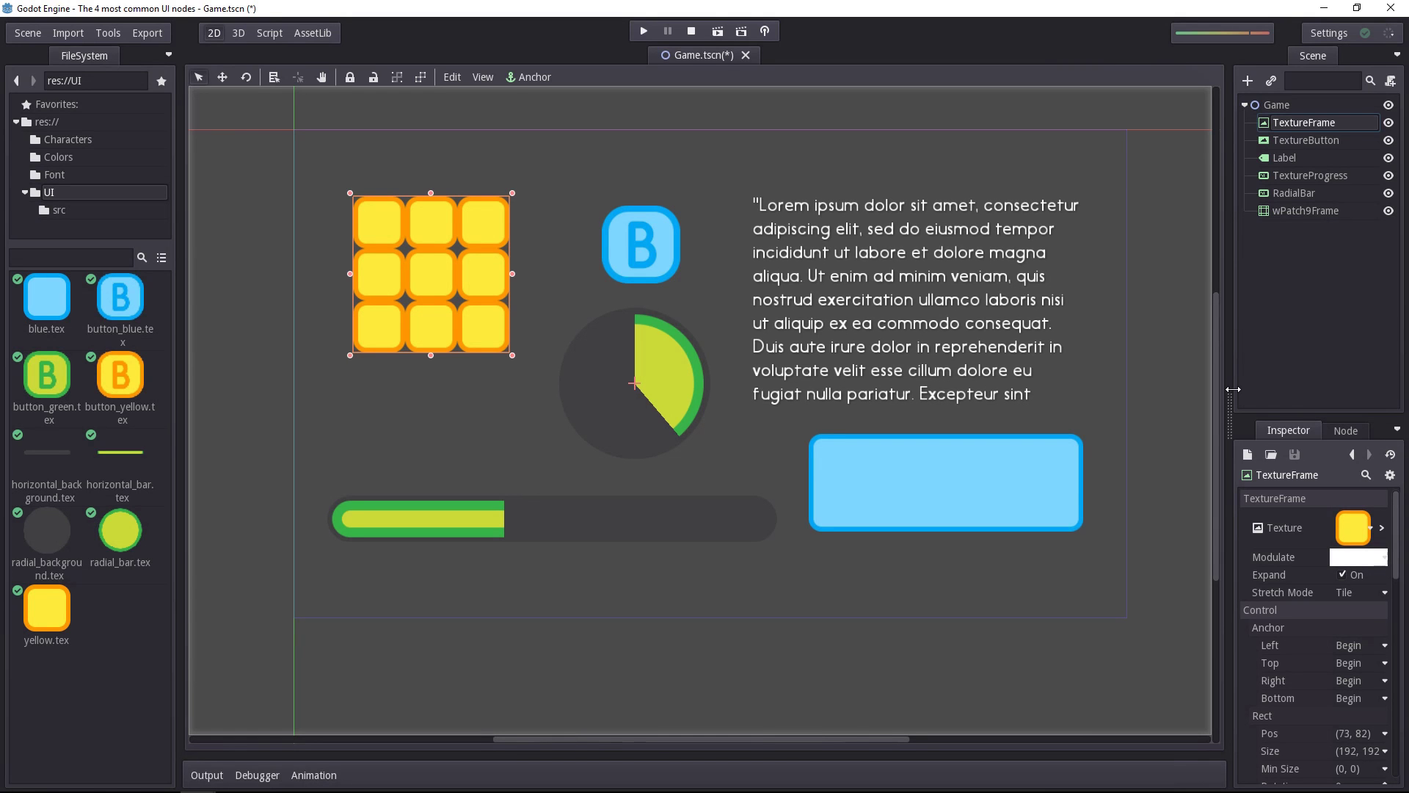
Step: Drag the viewport splitter left and scroll through the TextureFrame's Control properties in the Inspector
left_click_drag(1232, 394, 925, 443)
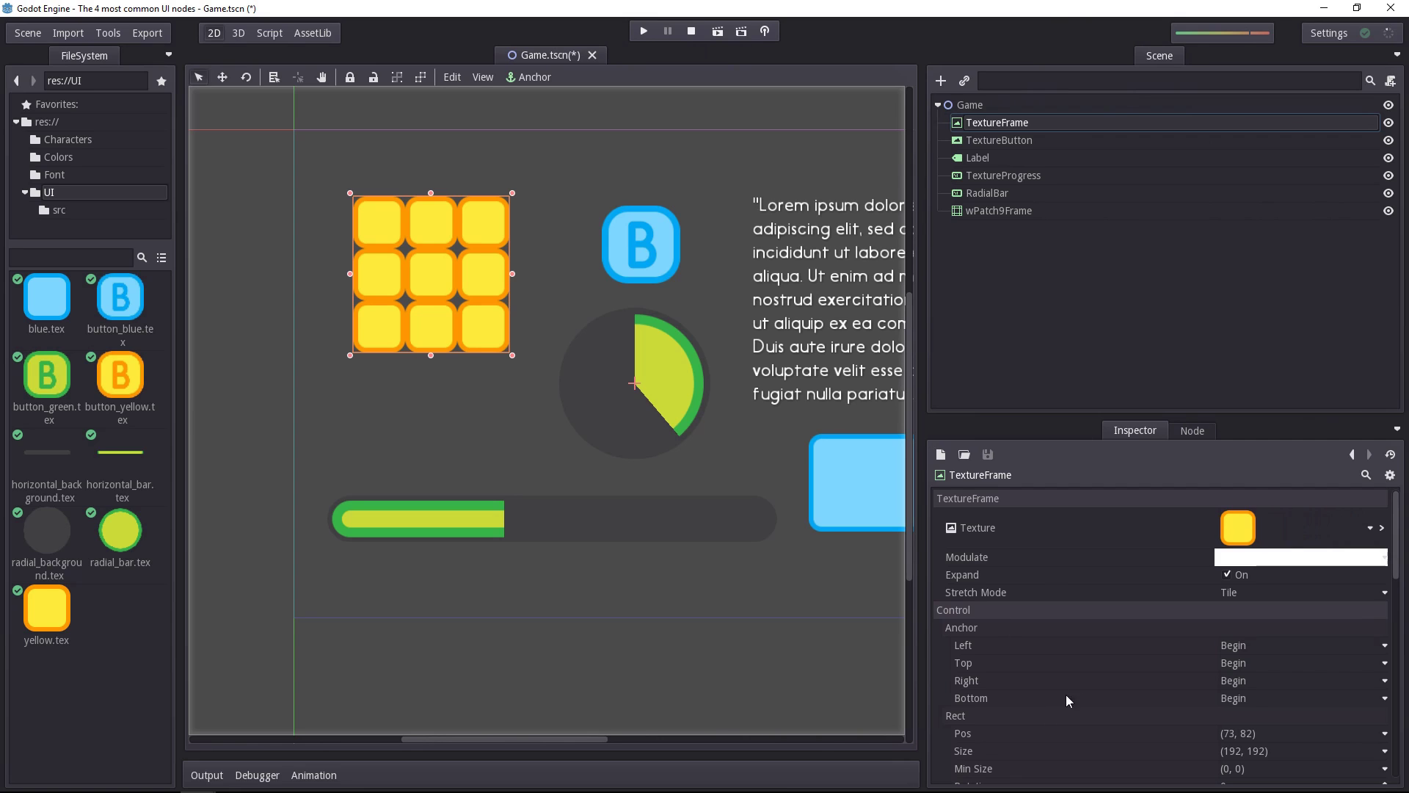
scroll(1086, 651, "down", 3)
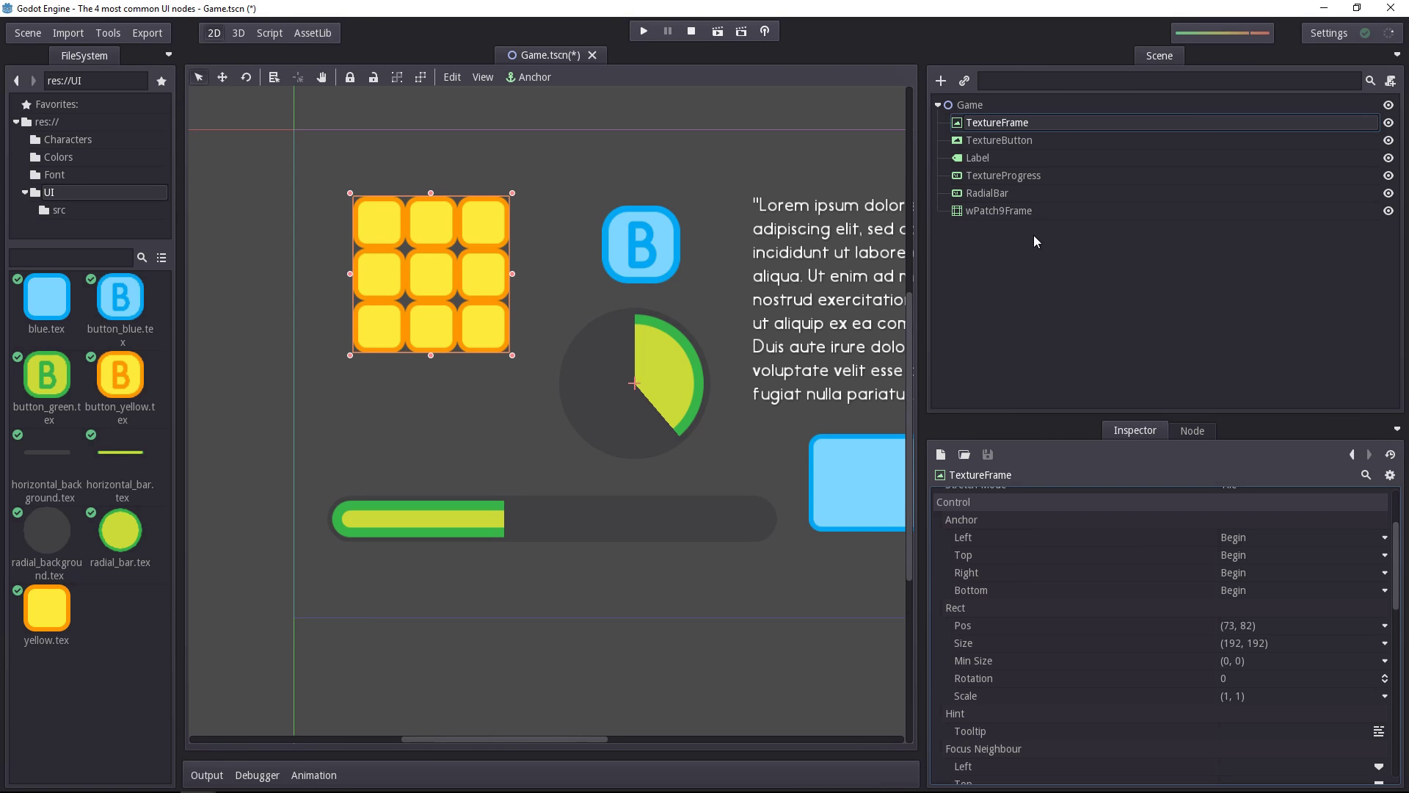
scroll(1052, 684, "down", 9)
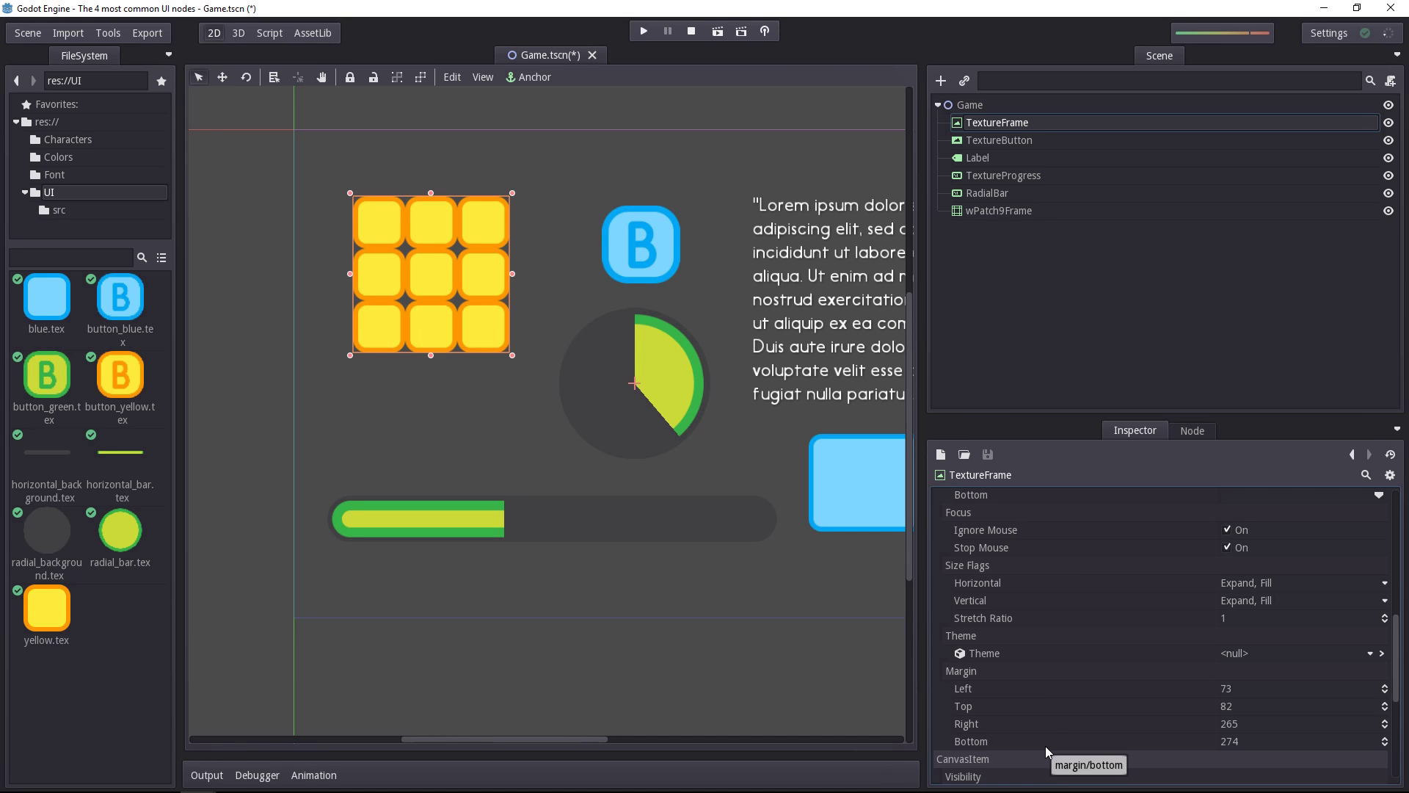
scroll(1049, 741, "up", 2)
scroll(1057, 731, "up", 7)
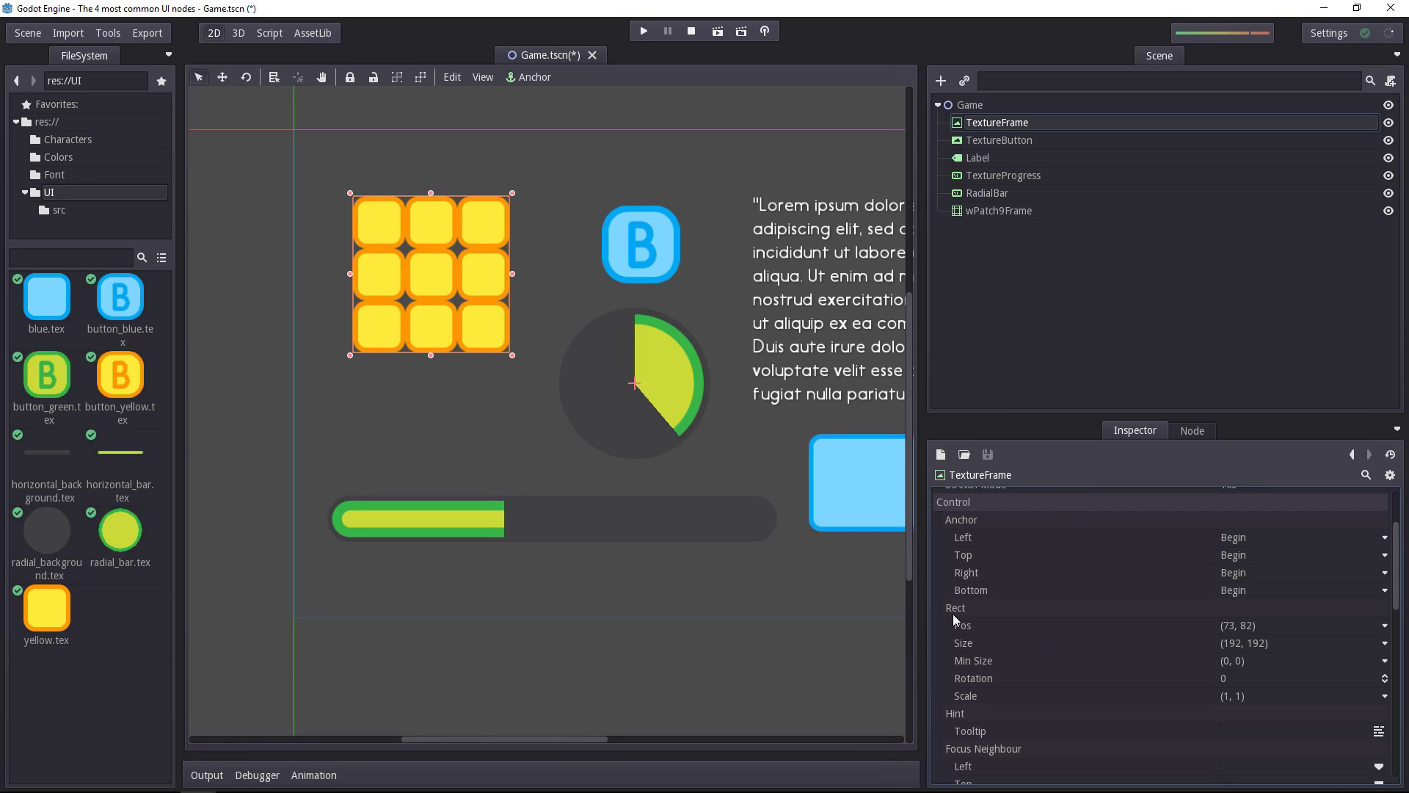
Step: Set the TextureFrame's Rect Min Size to (128, 128) in the Inspector
left_click(1245, 647)
mouse_move(511, 355)
left_mouse_down()
mouse_move(598, 352)
mouse_move(517, 348)
mouse_move(509, 381)
left_mouse_up()
key("ctrl+z")
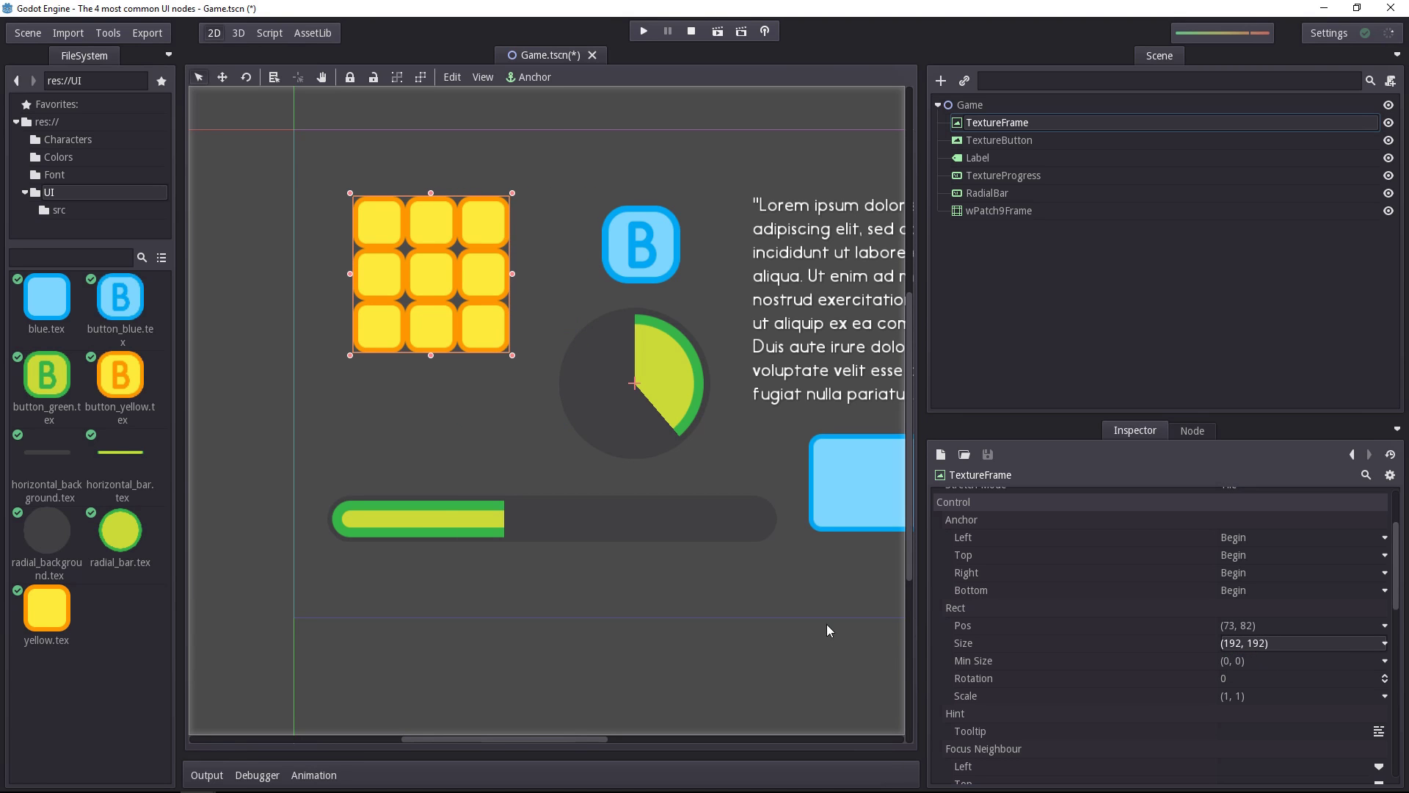
left_click(1272, 661)
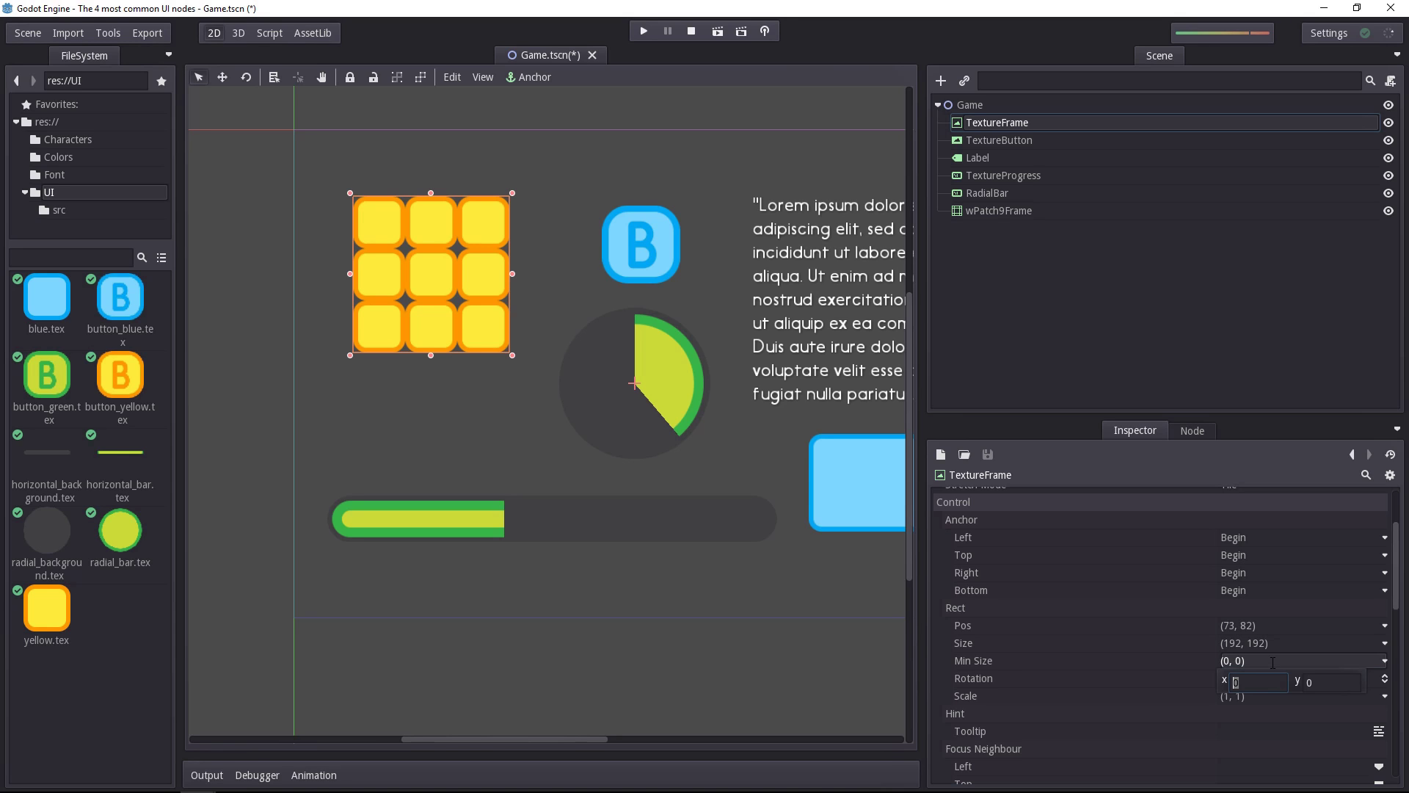
type("128")
key("Tab")
type("128")
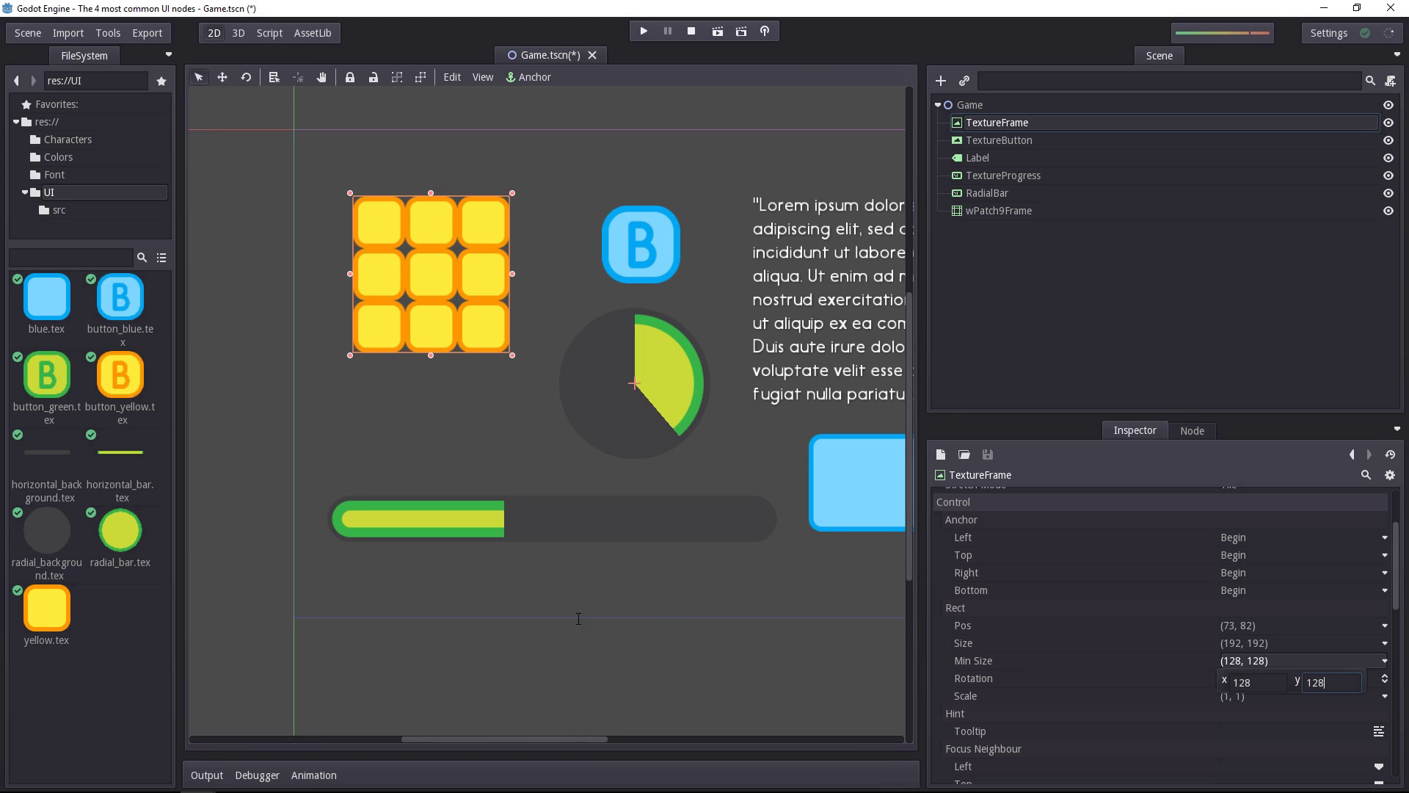
left_click(577, 377)
Step: Drag the TextureFrame's corner down to the 128 minimum, then enlarge it back to 192×192
left_click(486, 347)
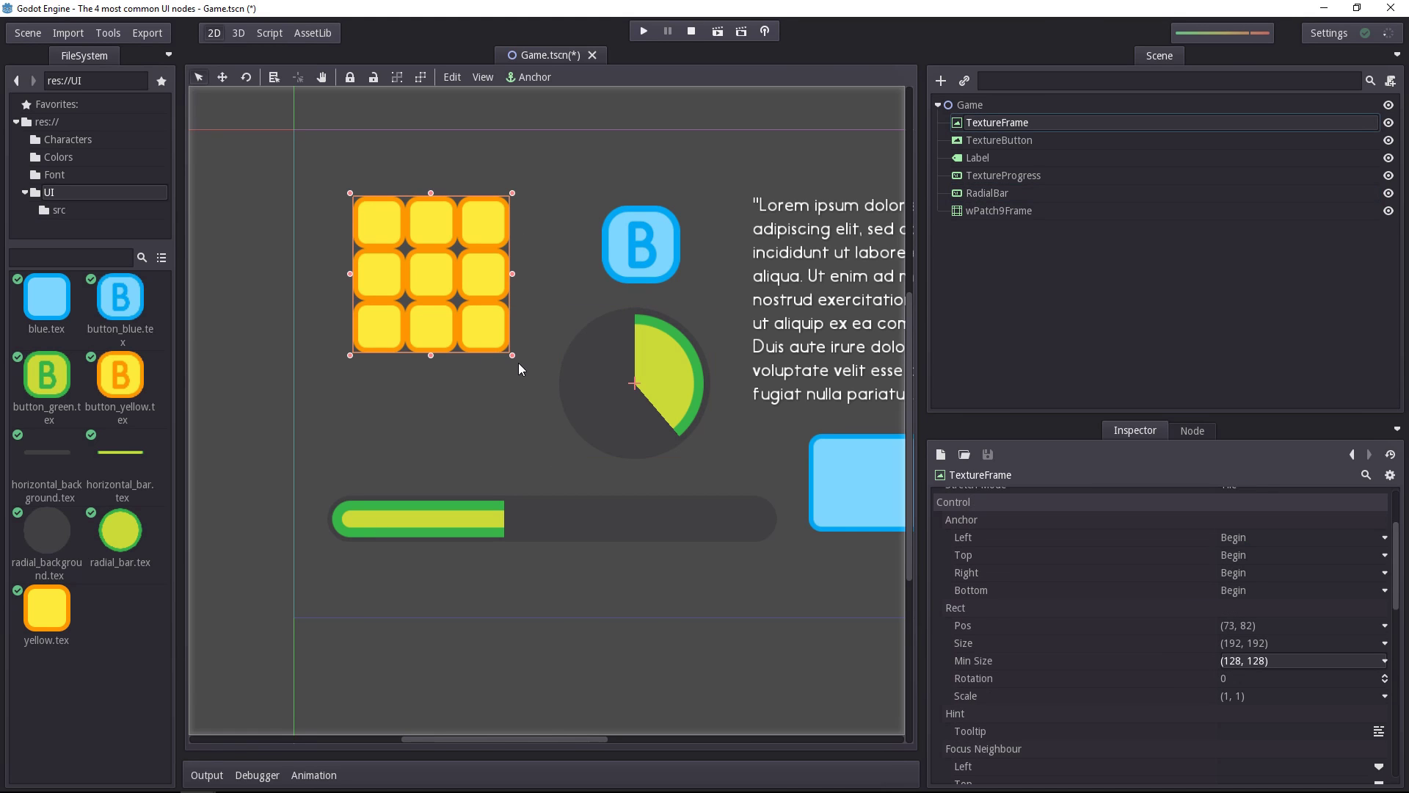
left_click_drag(512, 356, 391, 246)
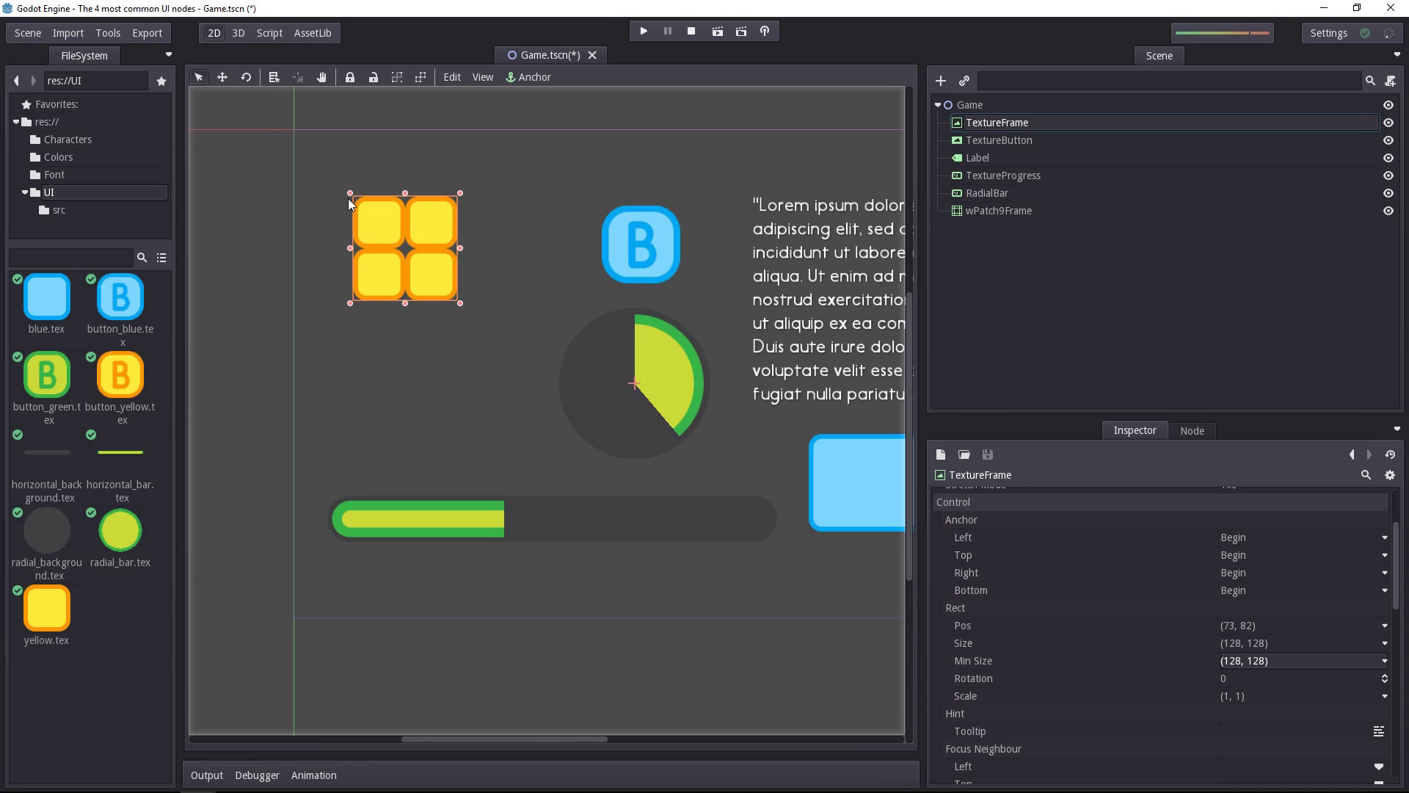
left_click_drag(348, 199, 513, 355)
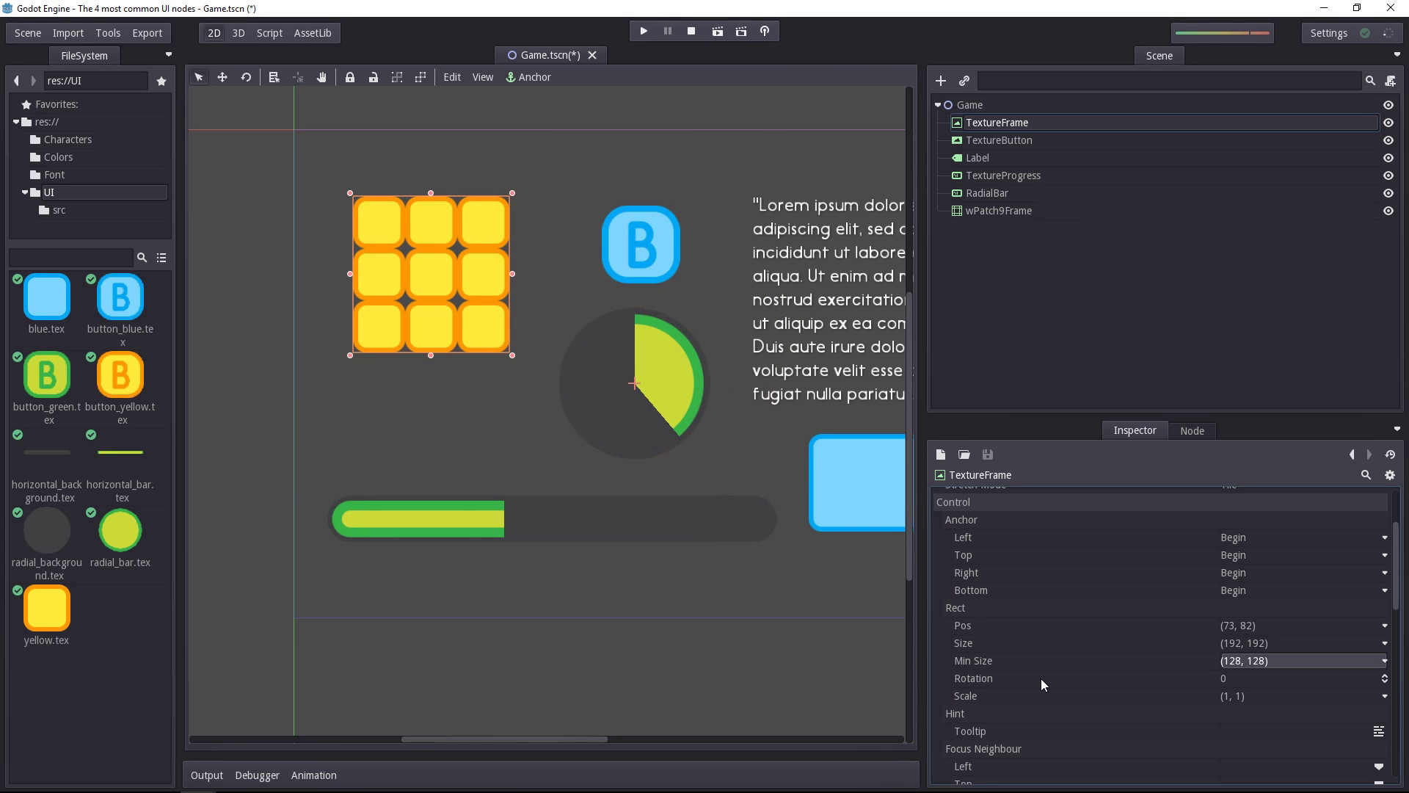
scroll(1041, 679, "down", 3)
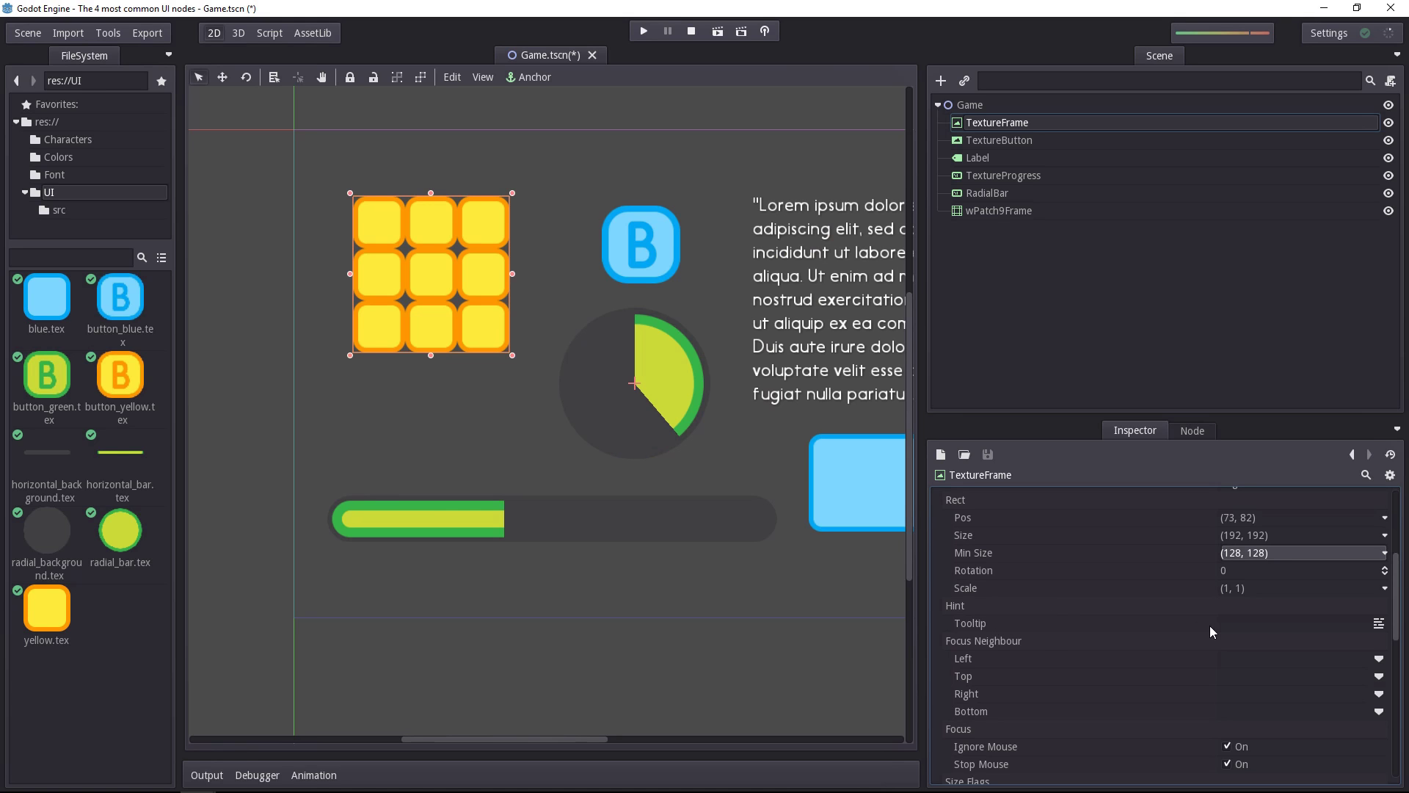
left_click(1335, 625)
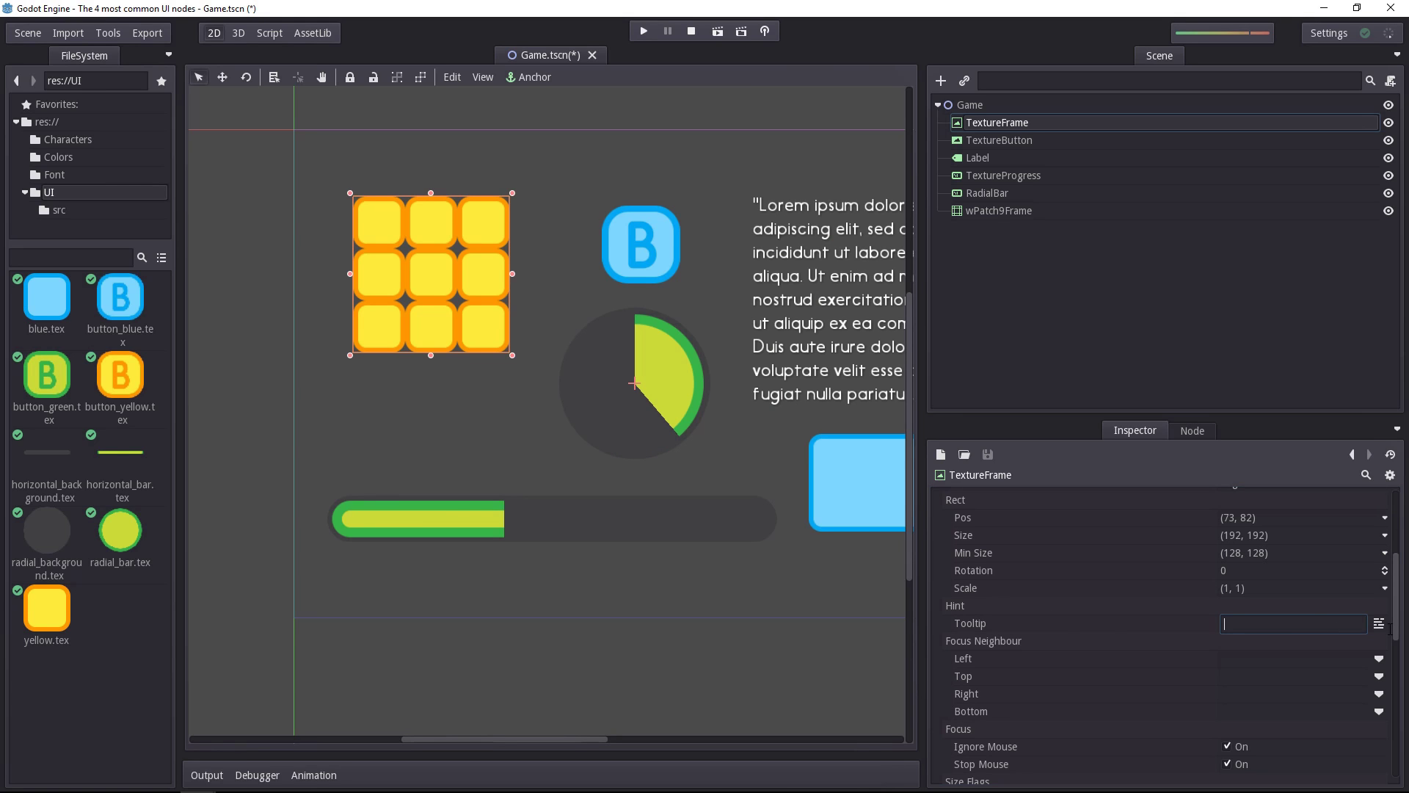
left_click(1075, 638)
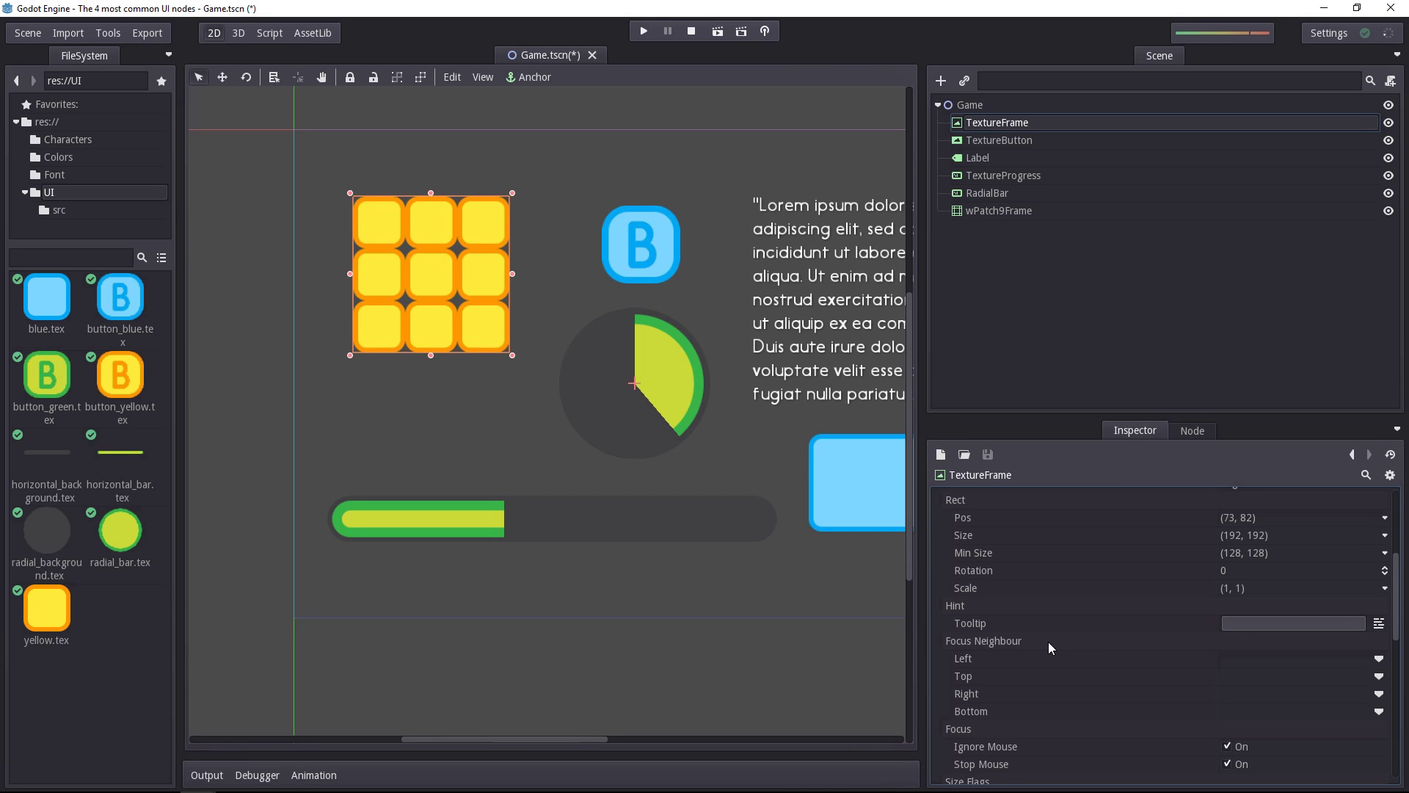
scroll(1069, 575, "down", 3)
mouse_move(1051, 618)
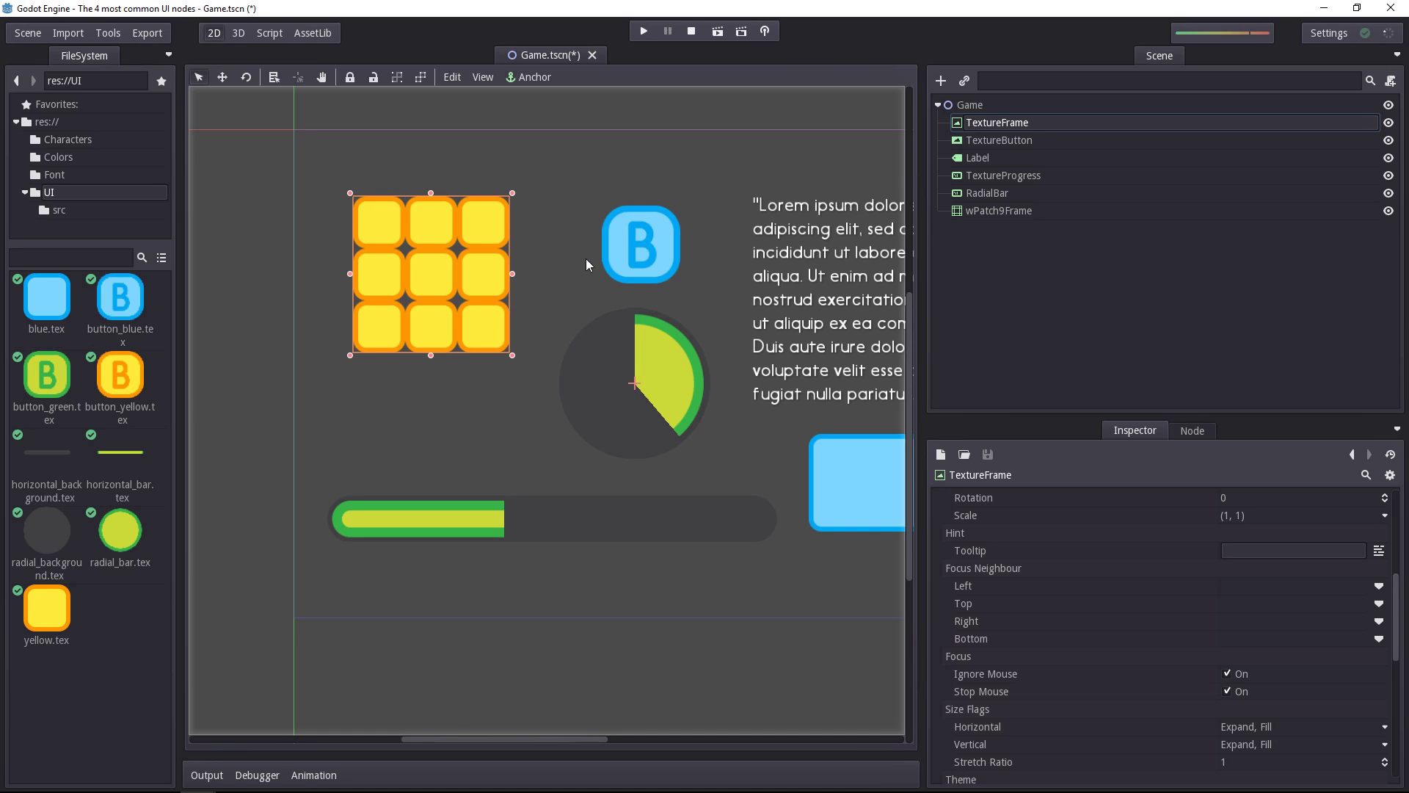
left_click(1314, 587)
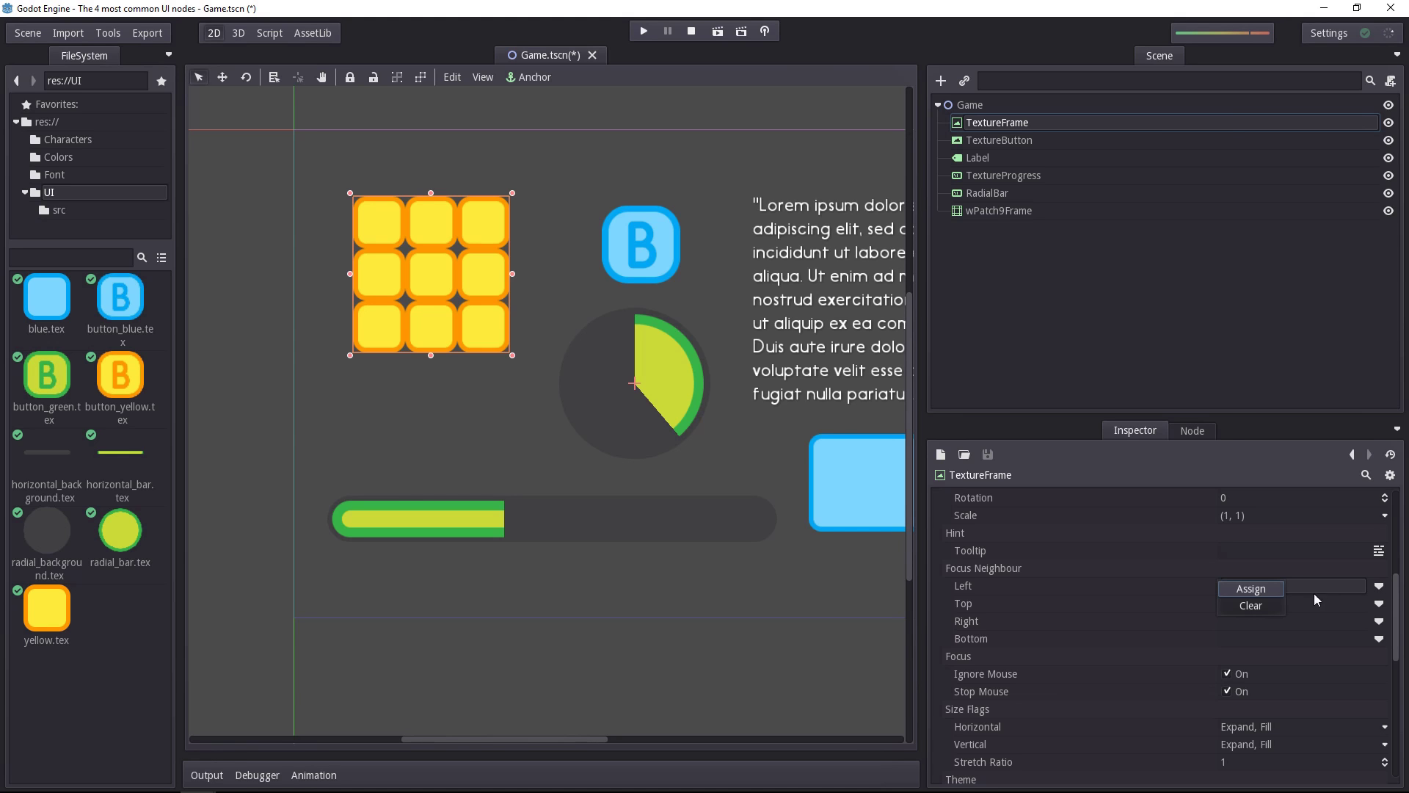
left_click(1267, 592)
left_click_drag(261, 154, 255, 223)
left_click(285, 242)
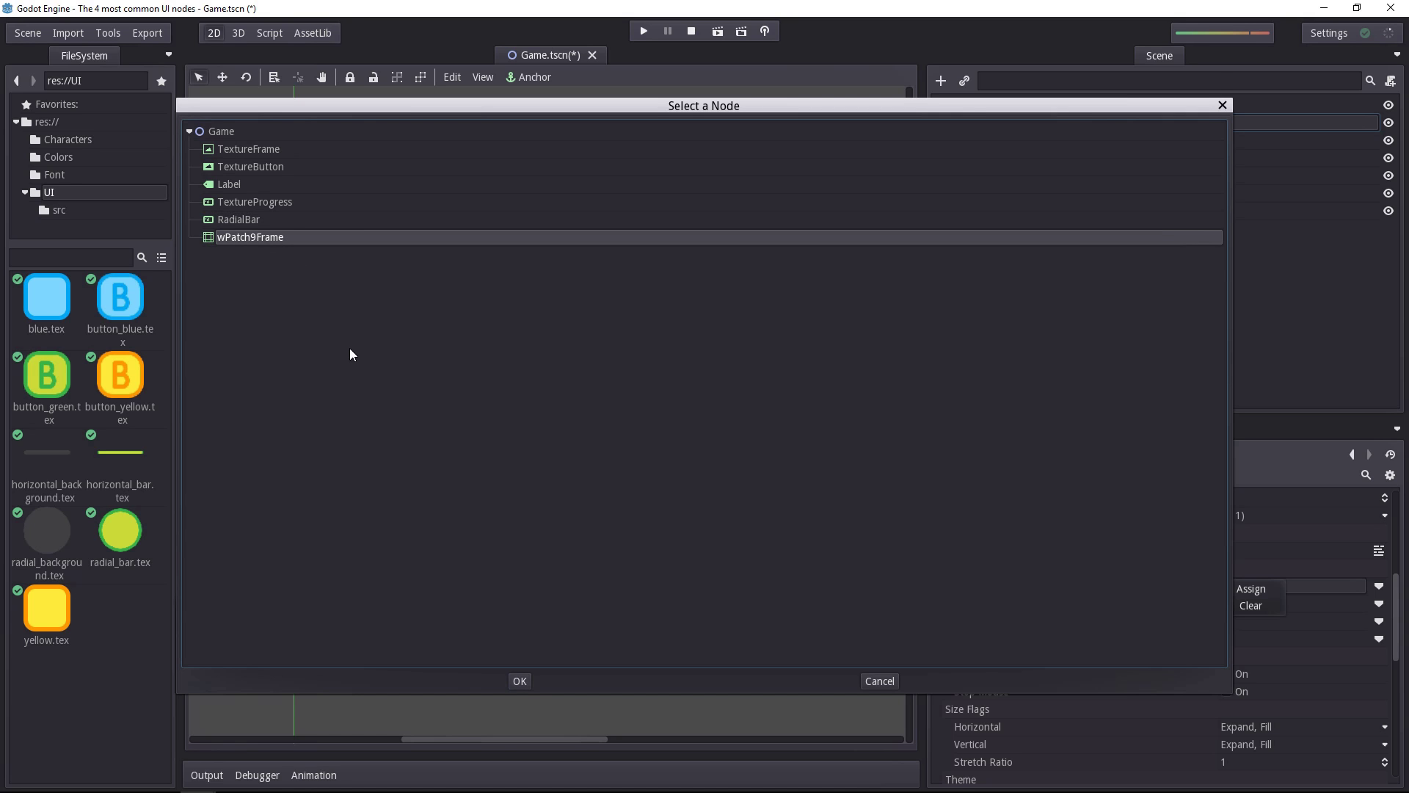
key("Return")
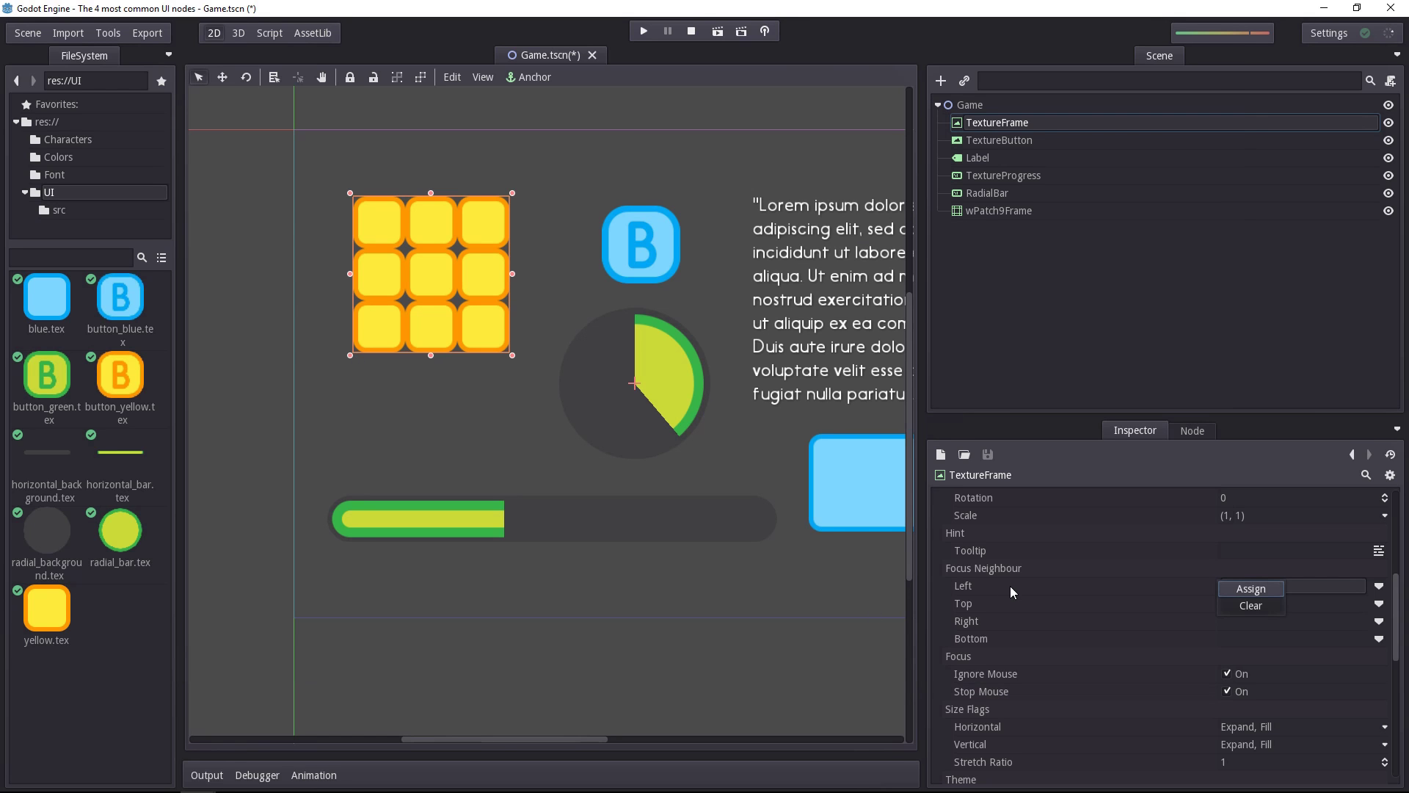
left_click(955, 586)
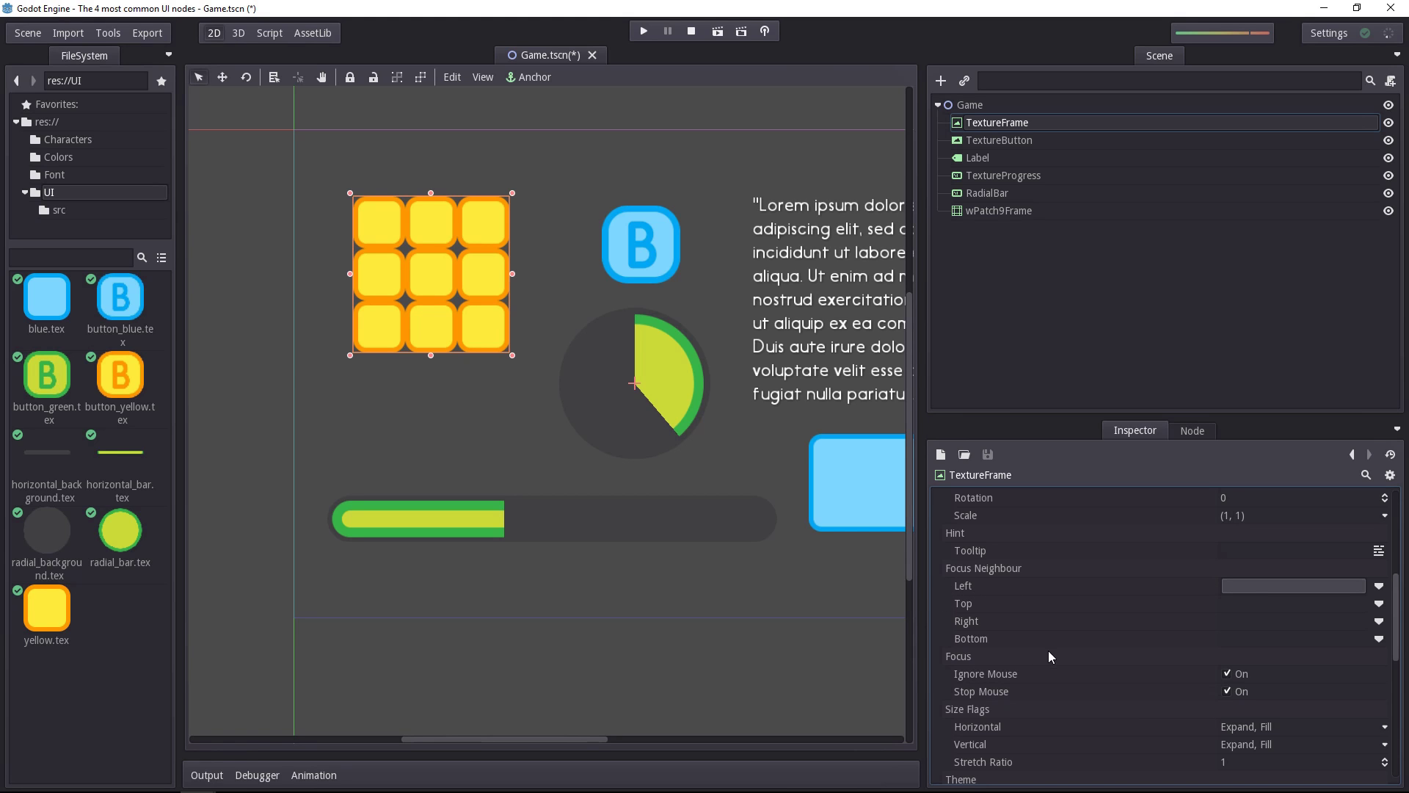
scroll(1047, 655, "down", 1)
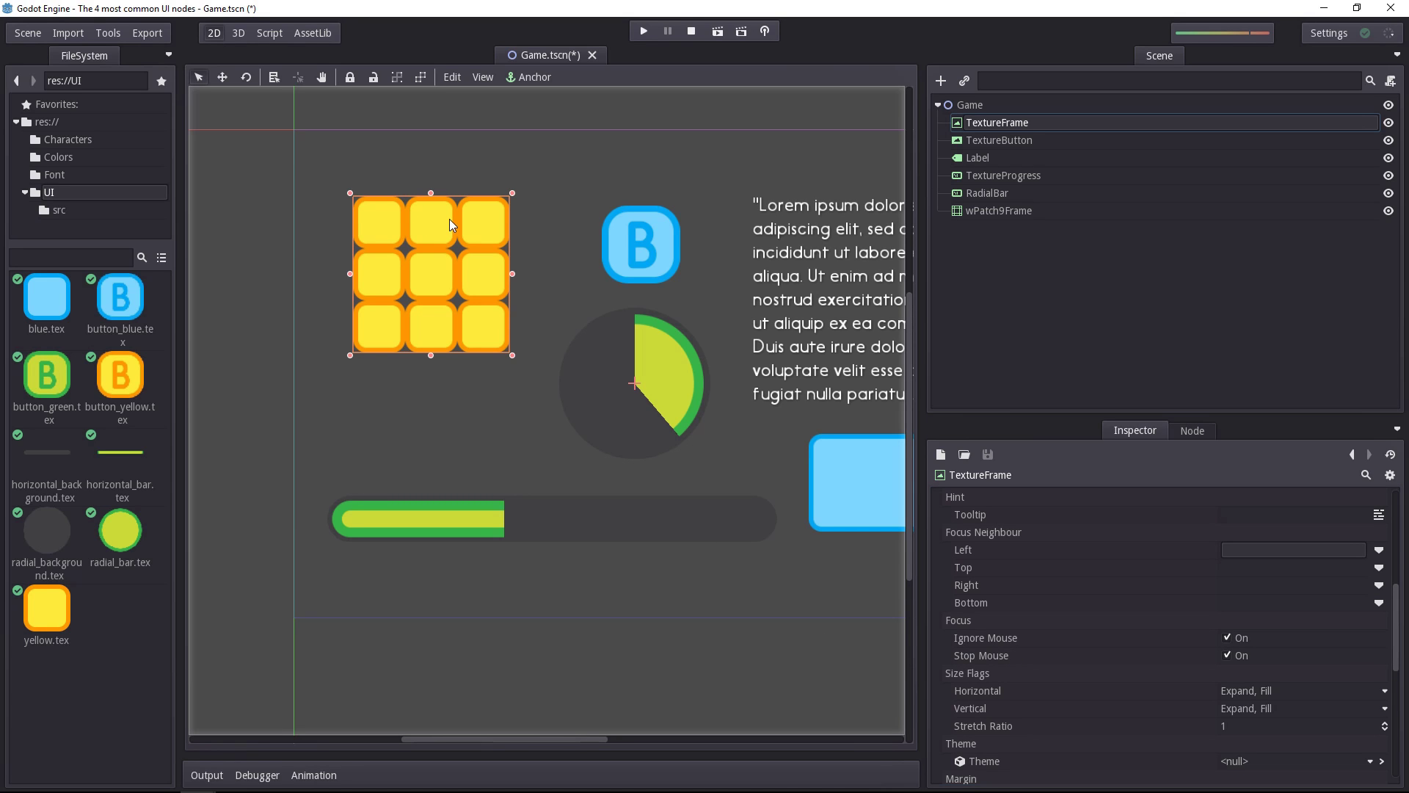
key("Up")
key("Up")
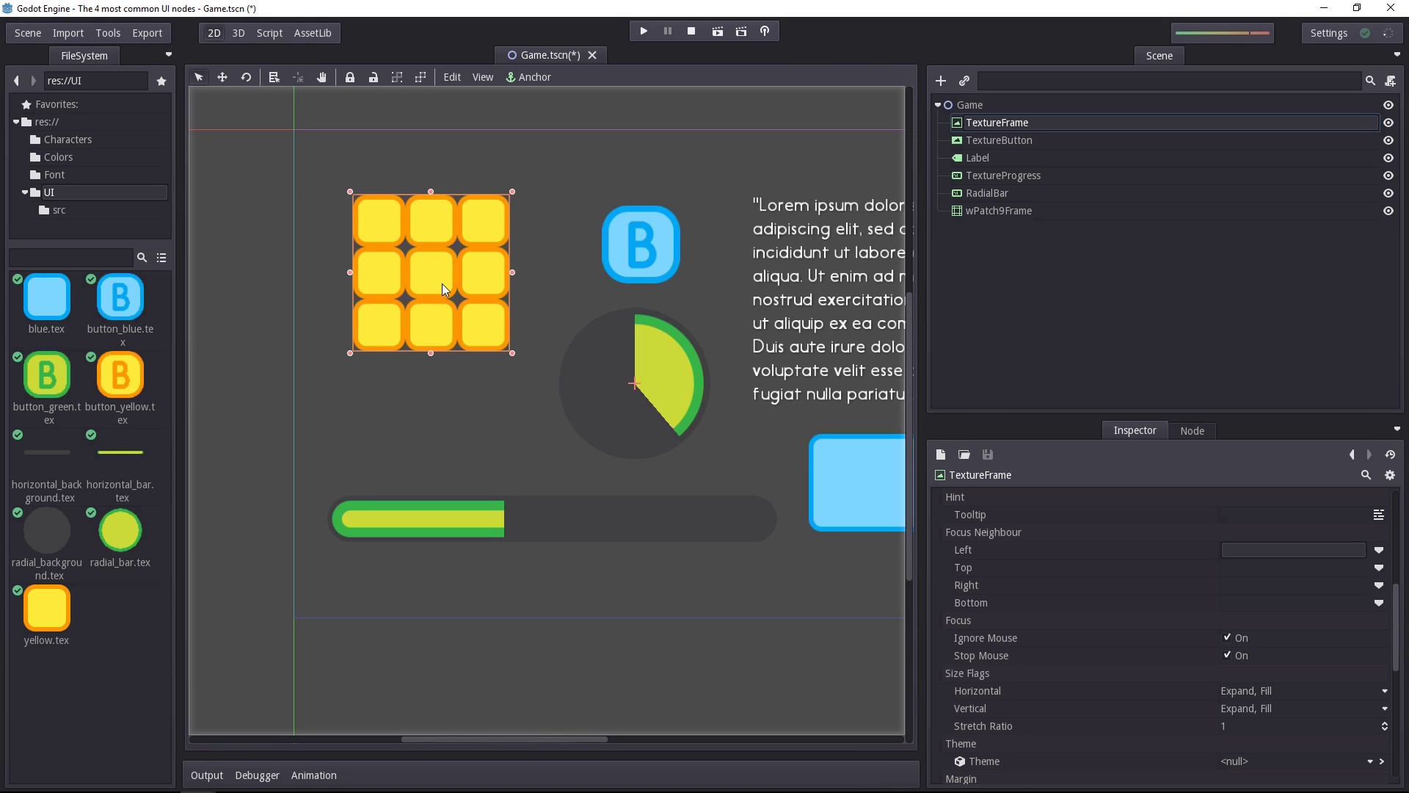
left_click_drag(448, 283, 433, 251)
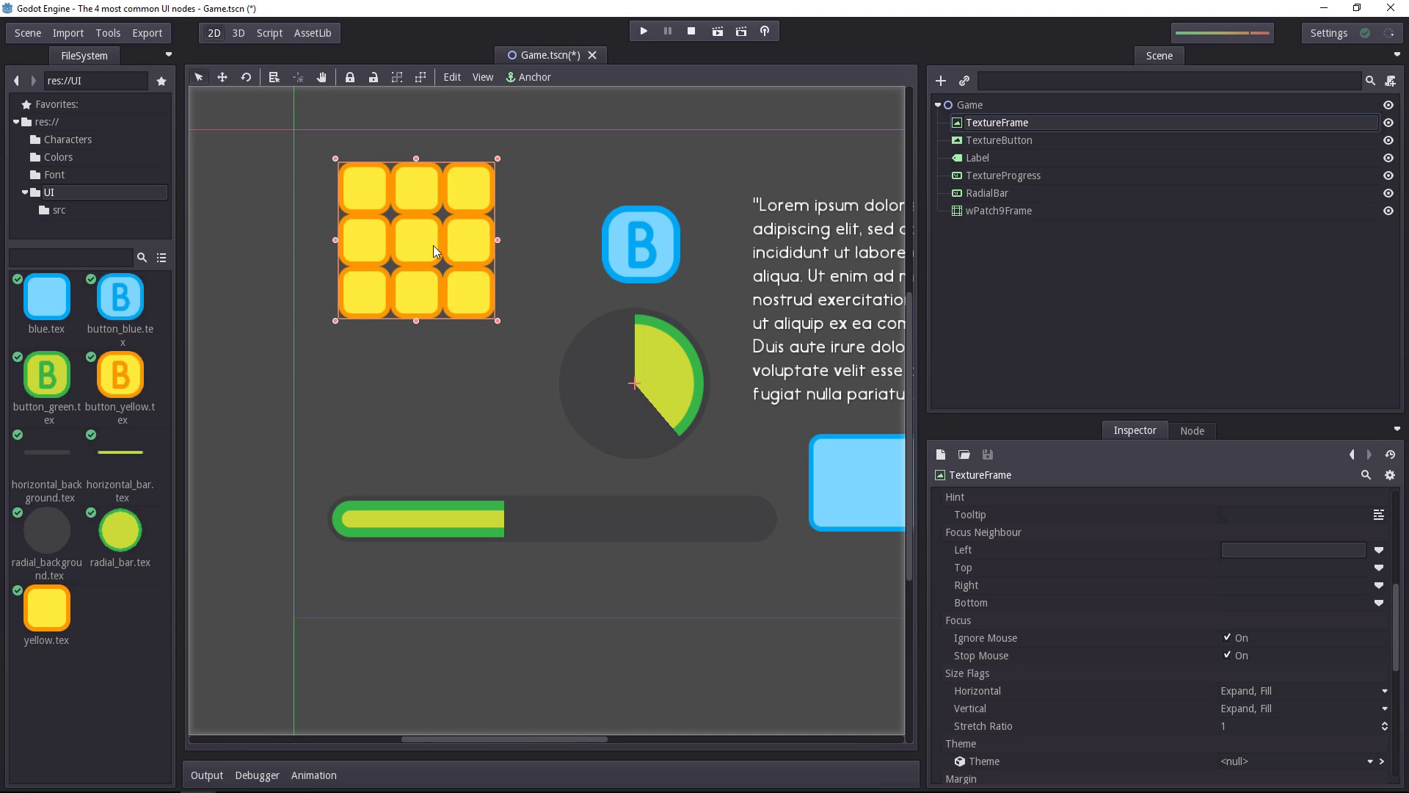
left_click(464, 439)
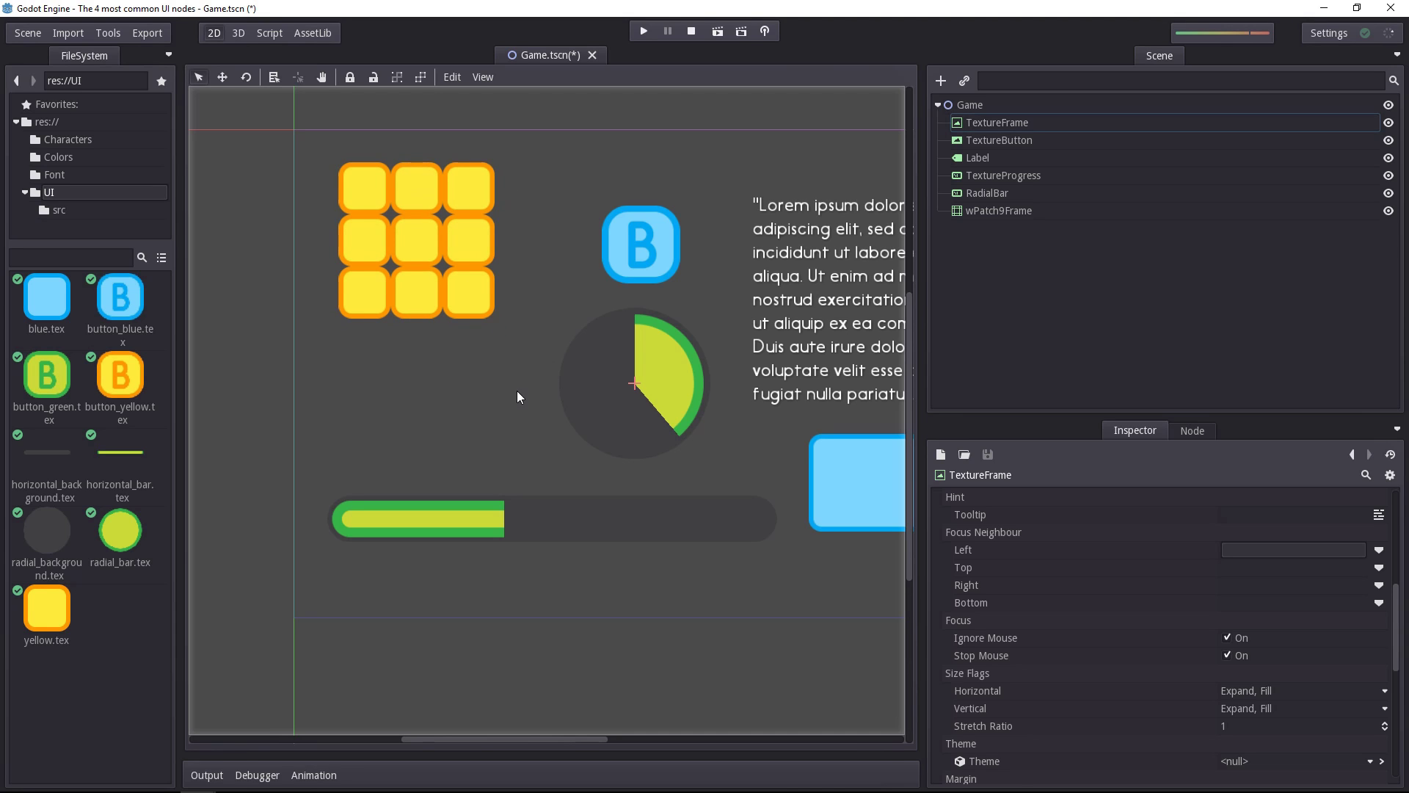
left_click(415, 252)
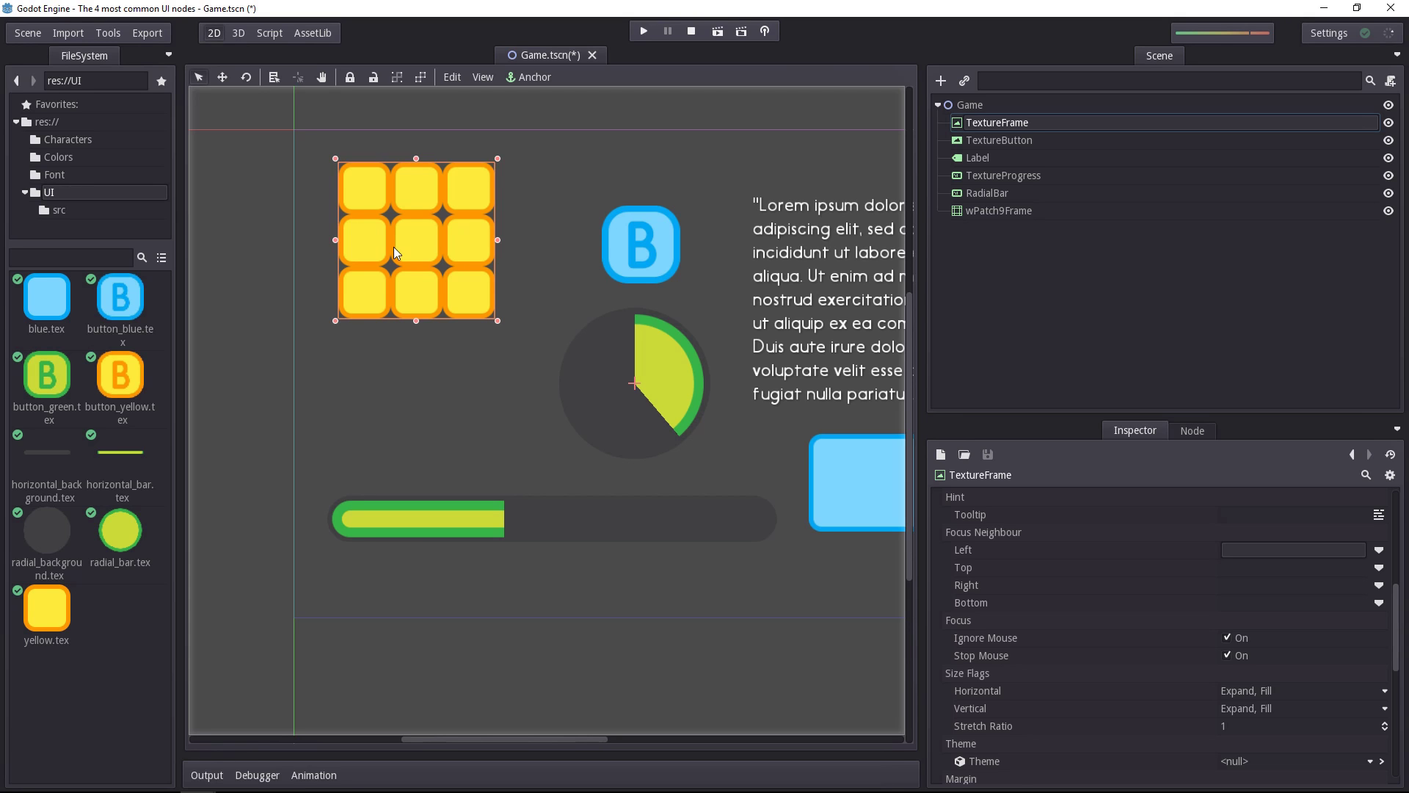
Step: Inspect the TextureButton and TextureProgress, then move the yellow grid to margins 78, 110, 270, 302
scroll(964, 617, "down", 2)
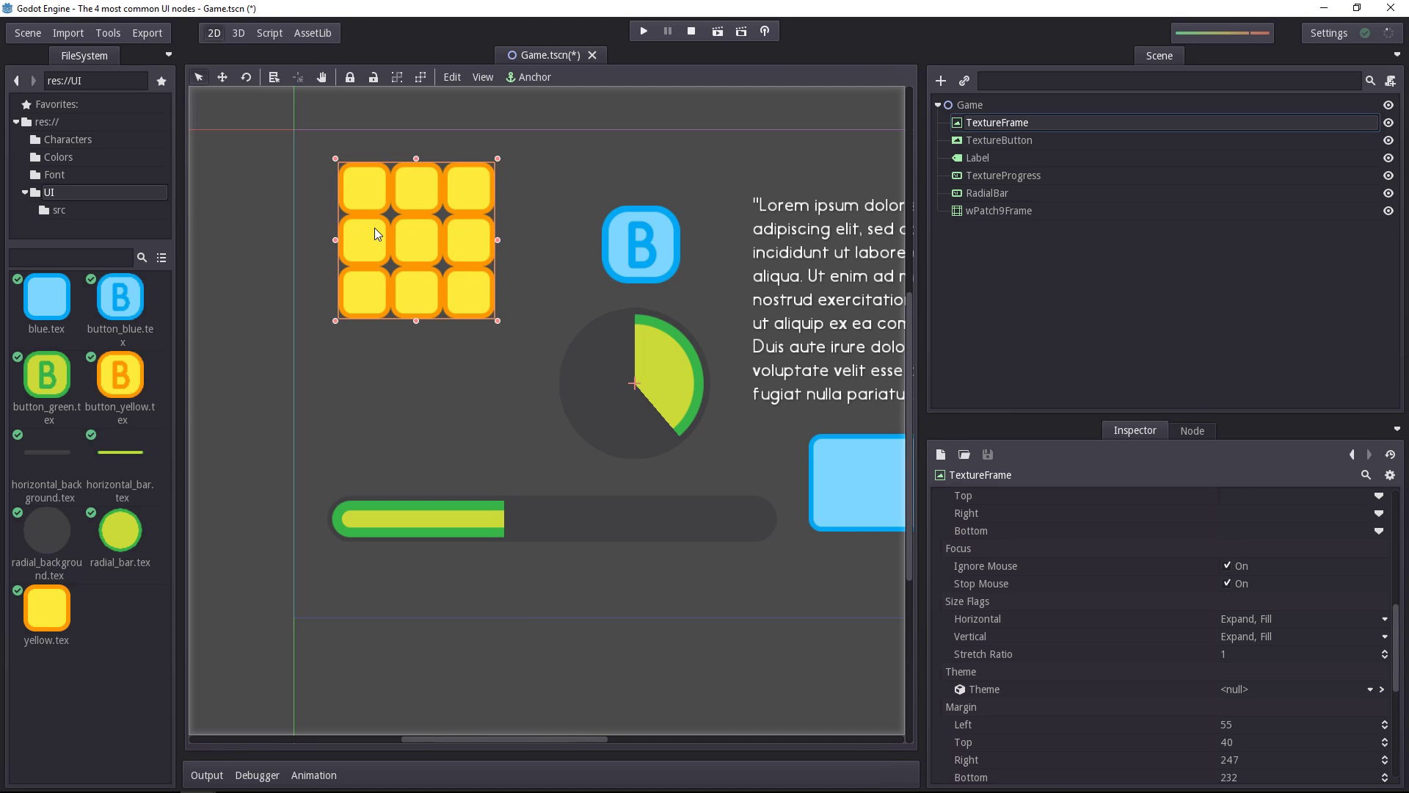
left_click(608, 260)
left_click(635, 385)
left_click(522, 492)
left_click(524, 517)
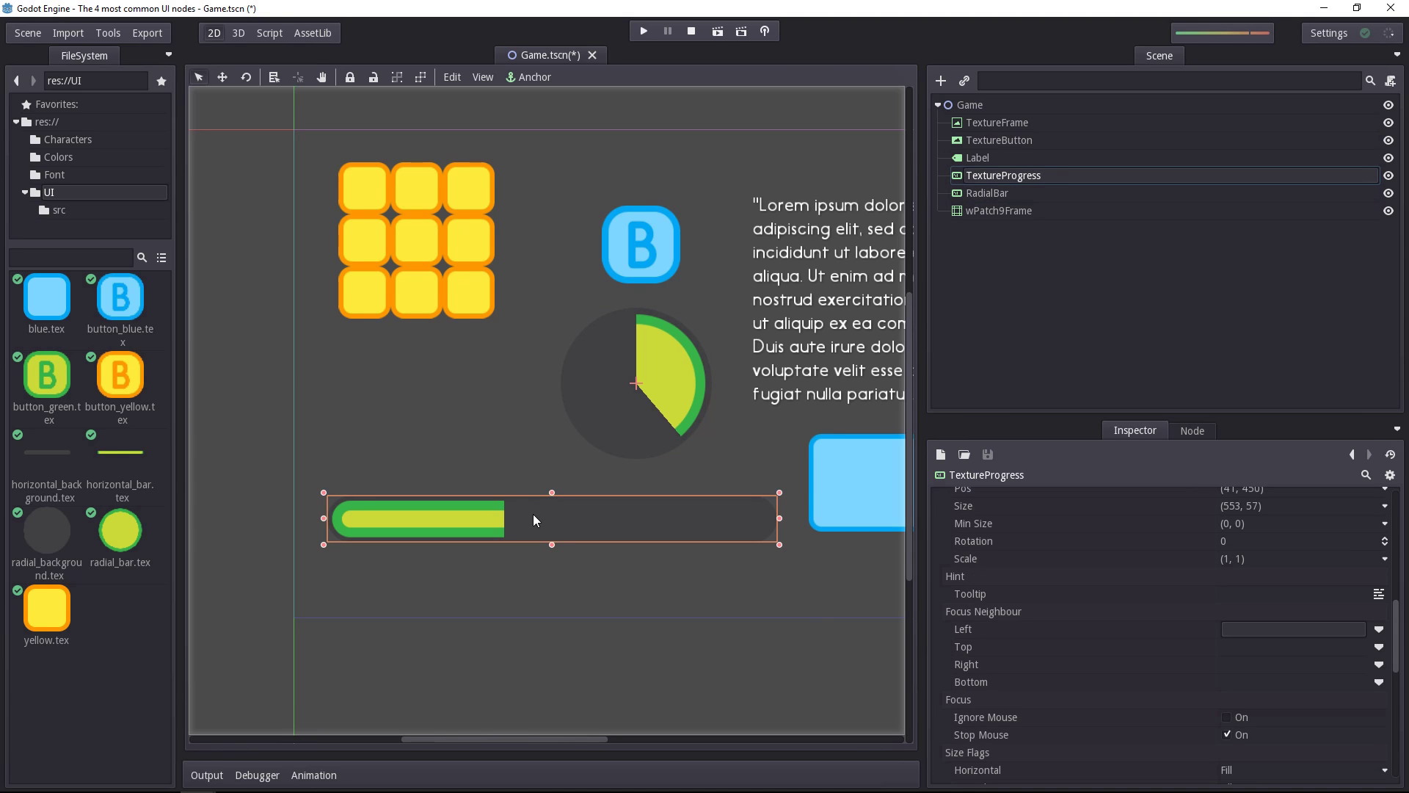
left_click_drag(456, 227, 472, 281)
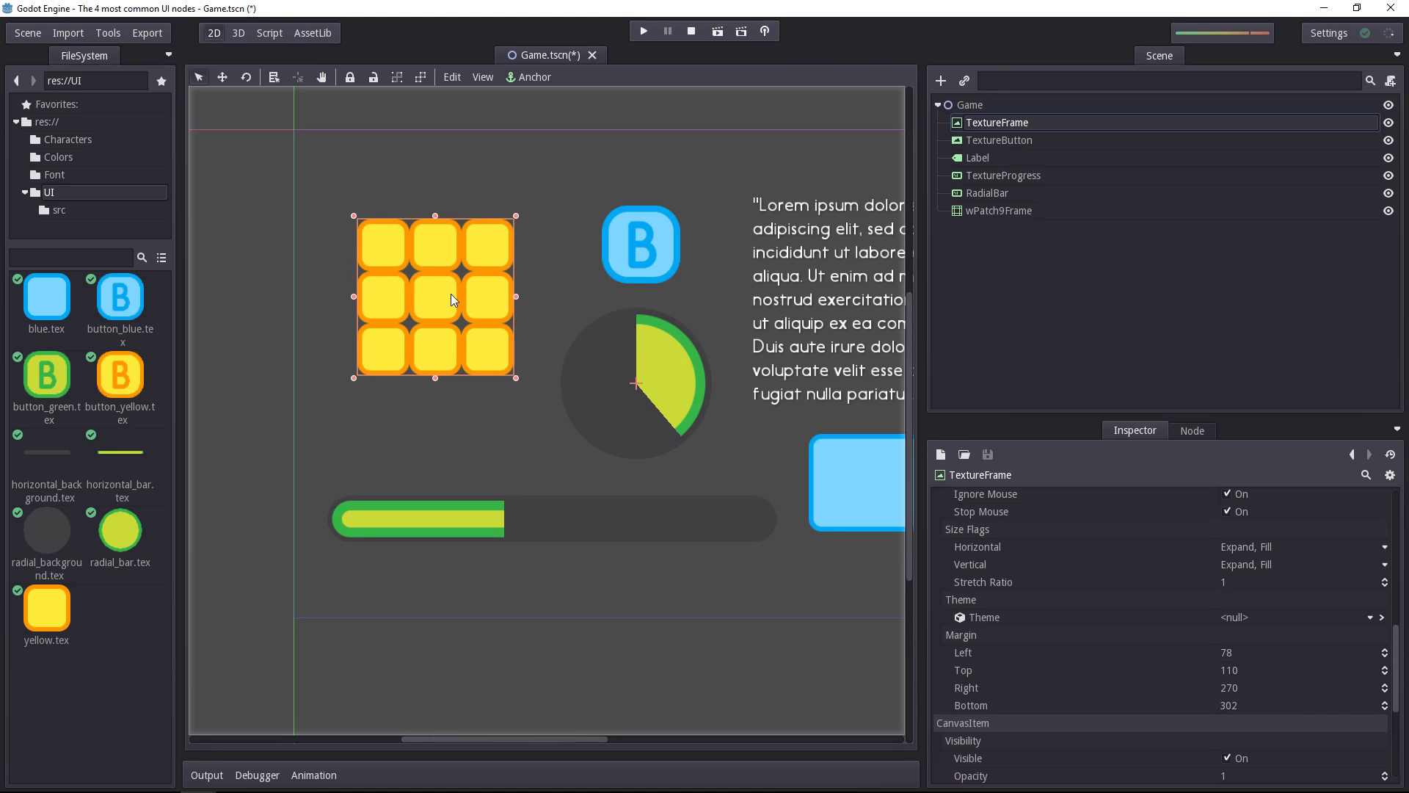
left_click(977, 104)
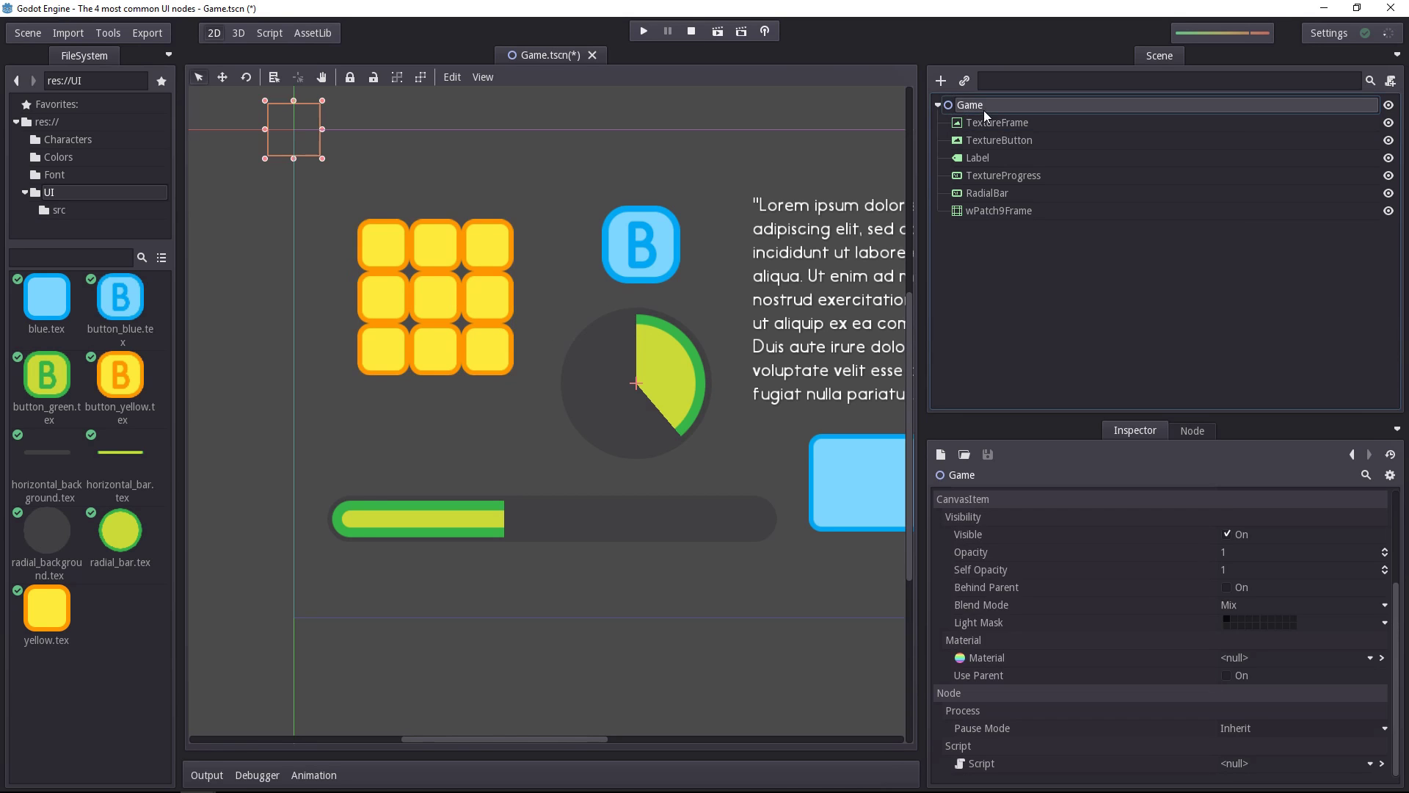
key("ctrl+a")
type("button")
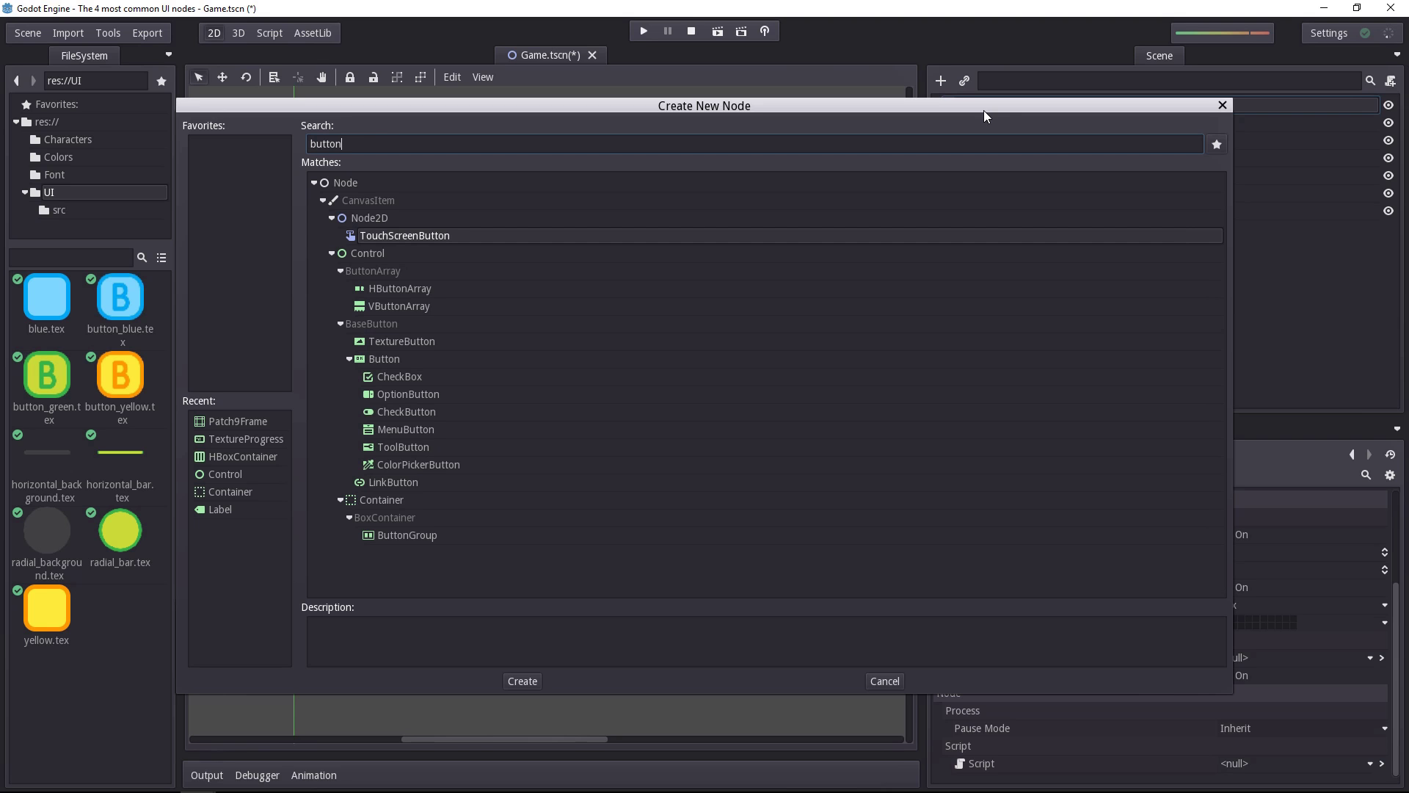
key("Down")
key("Down")
key("Down")
key("Down")
key("Down")
key("Return")
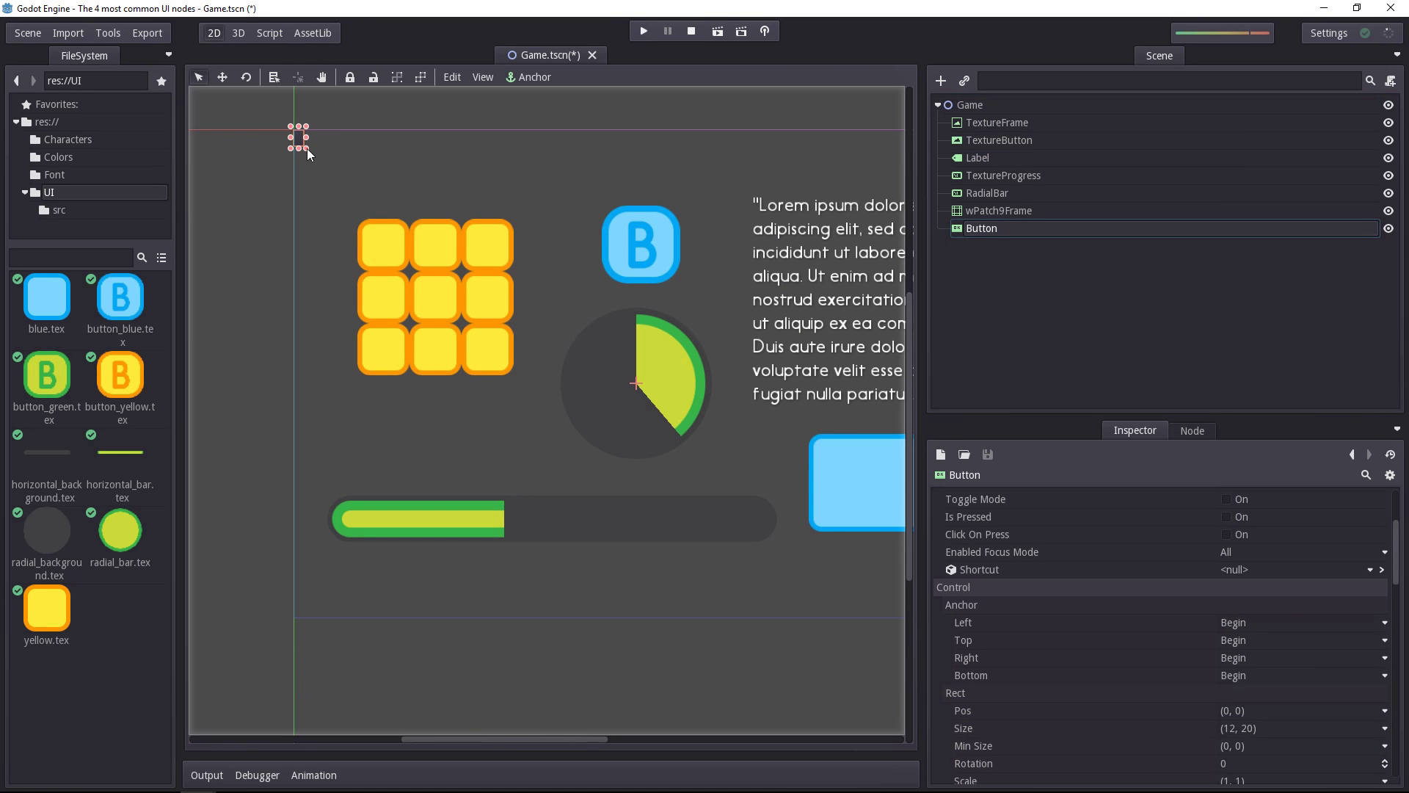
left_click_drag(307, 149, 503, 183)
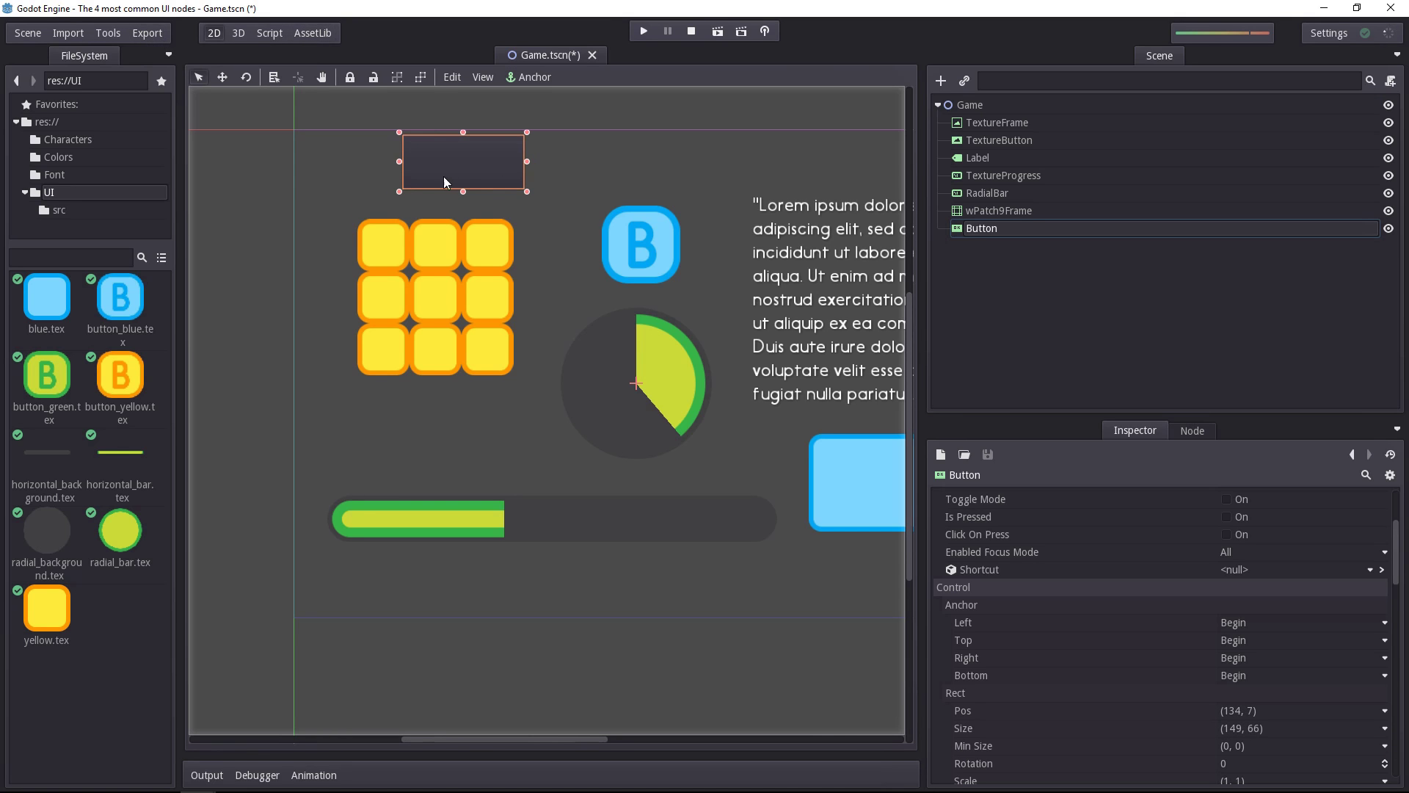
key("Delete")
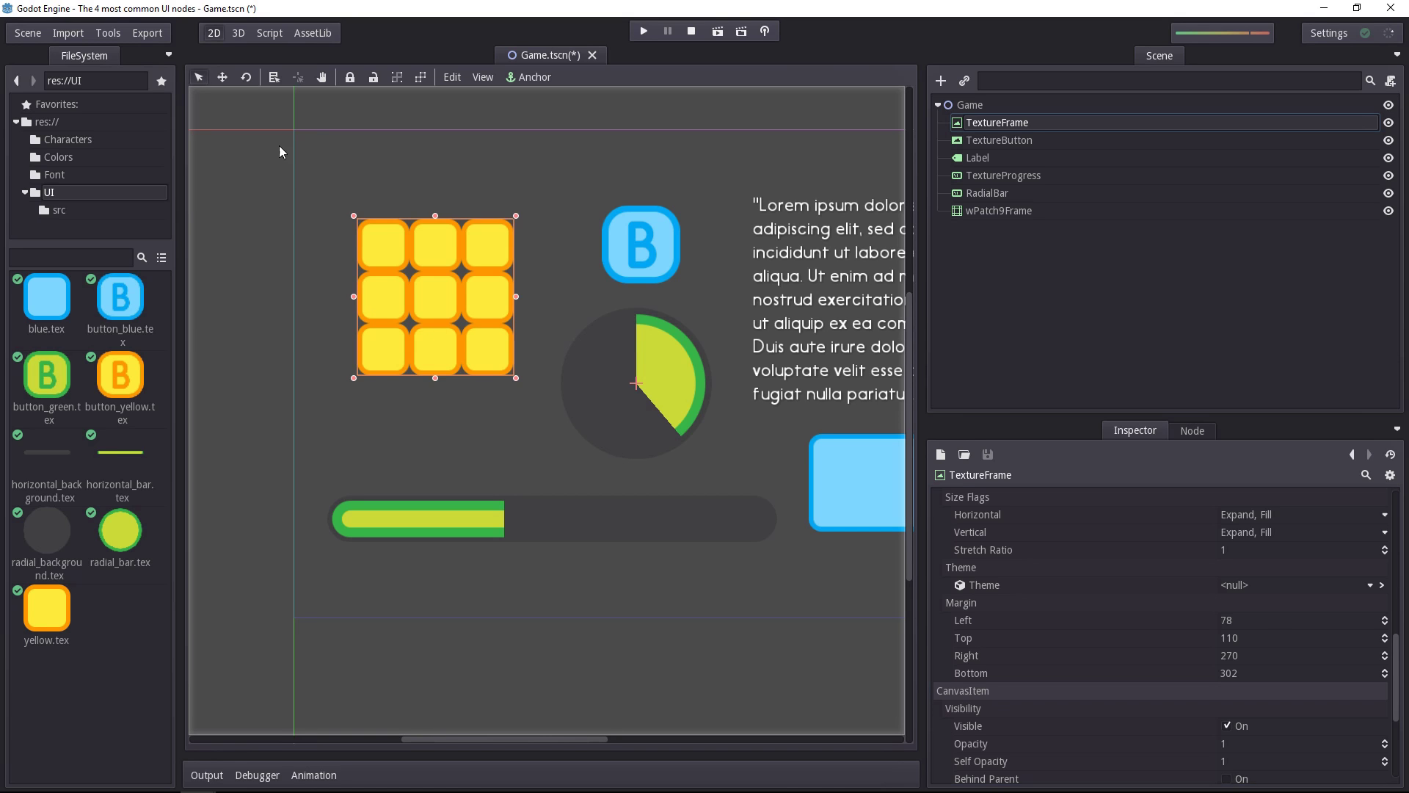
scroll(1007, 575, "up", 8)
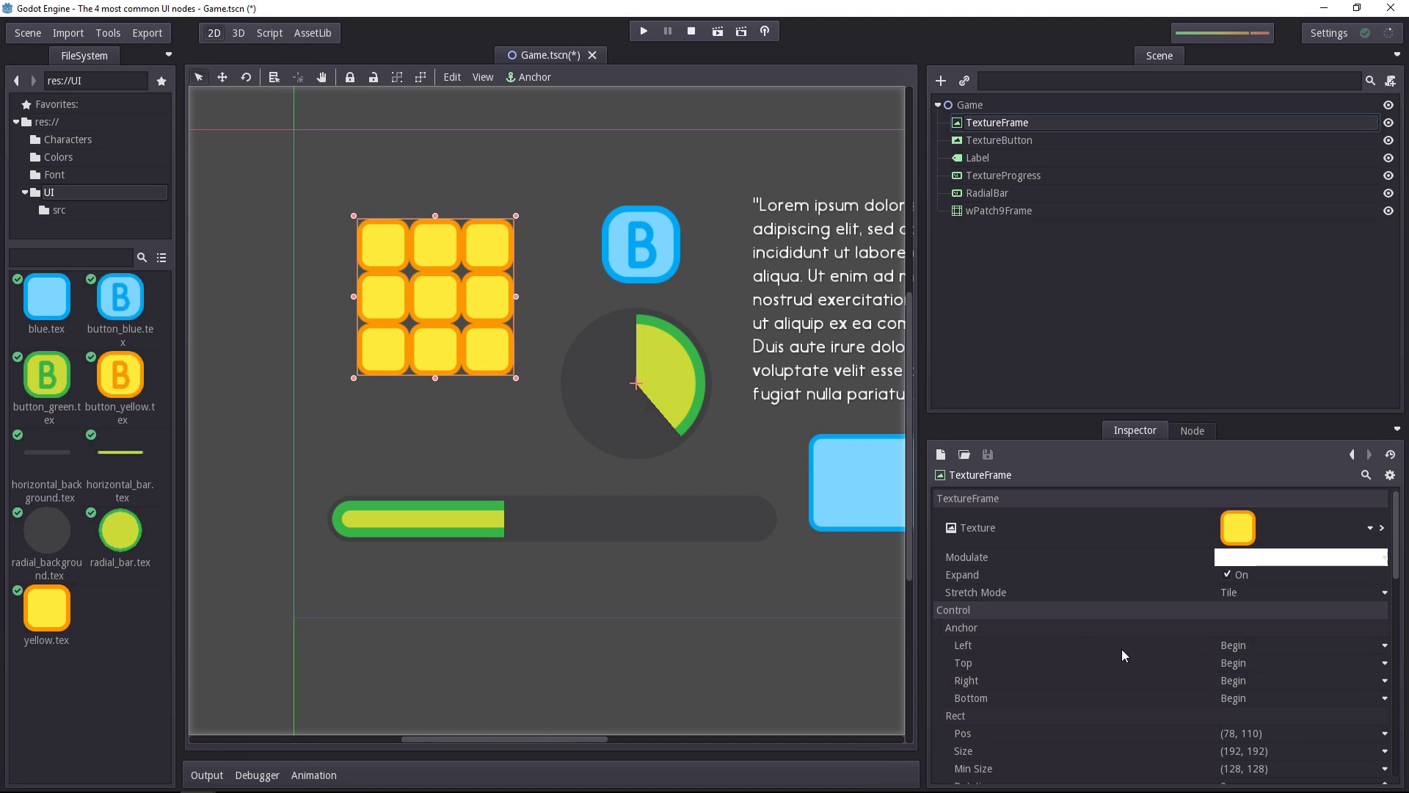
scroll(1167, 659, "down", 2)
left_click(1261, 662)
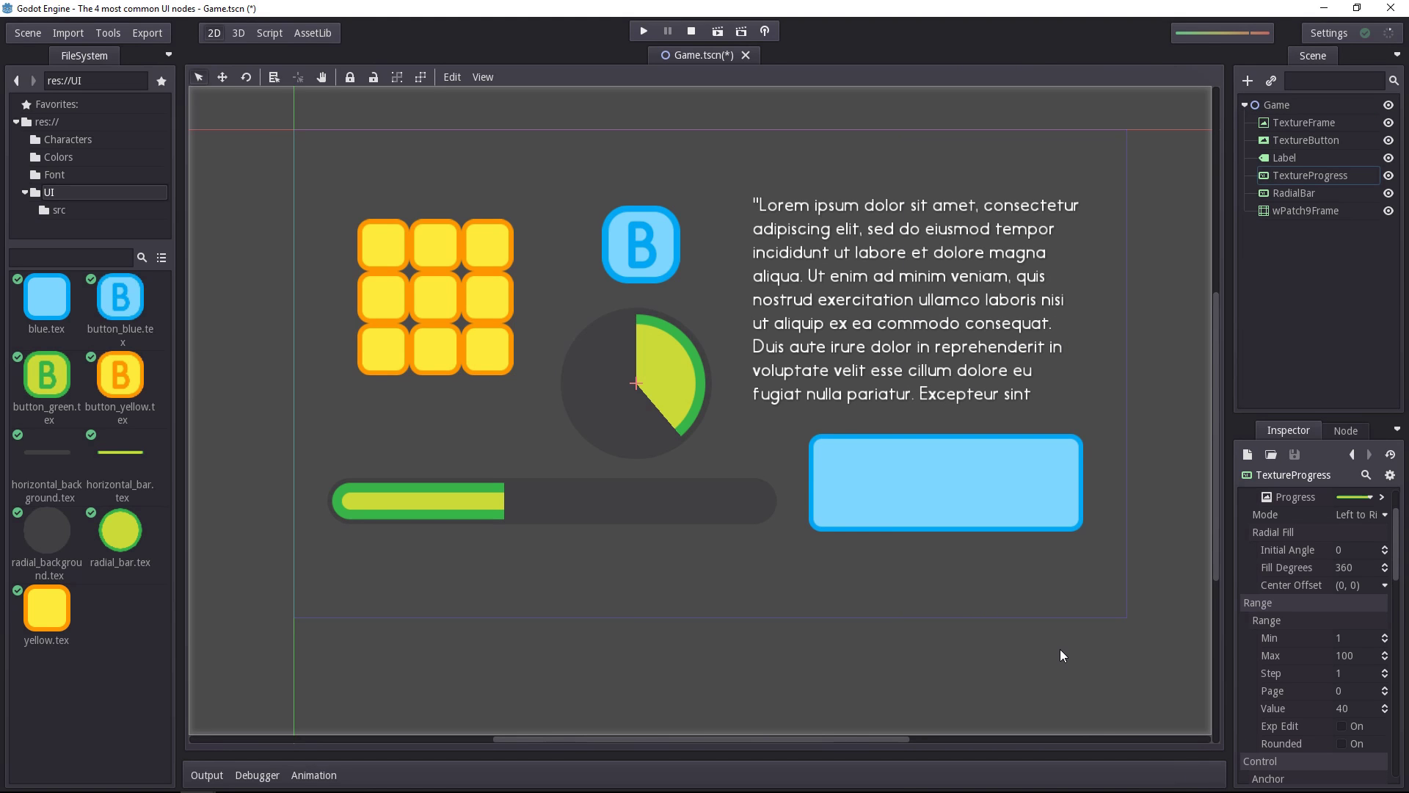
left_click(1292, 123)
left_click(1277, 105)
key("ctrl+a")
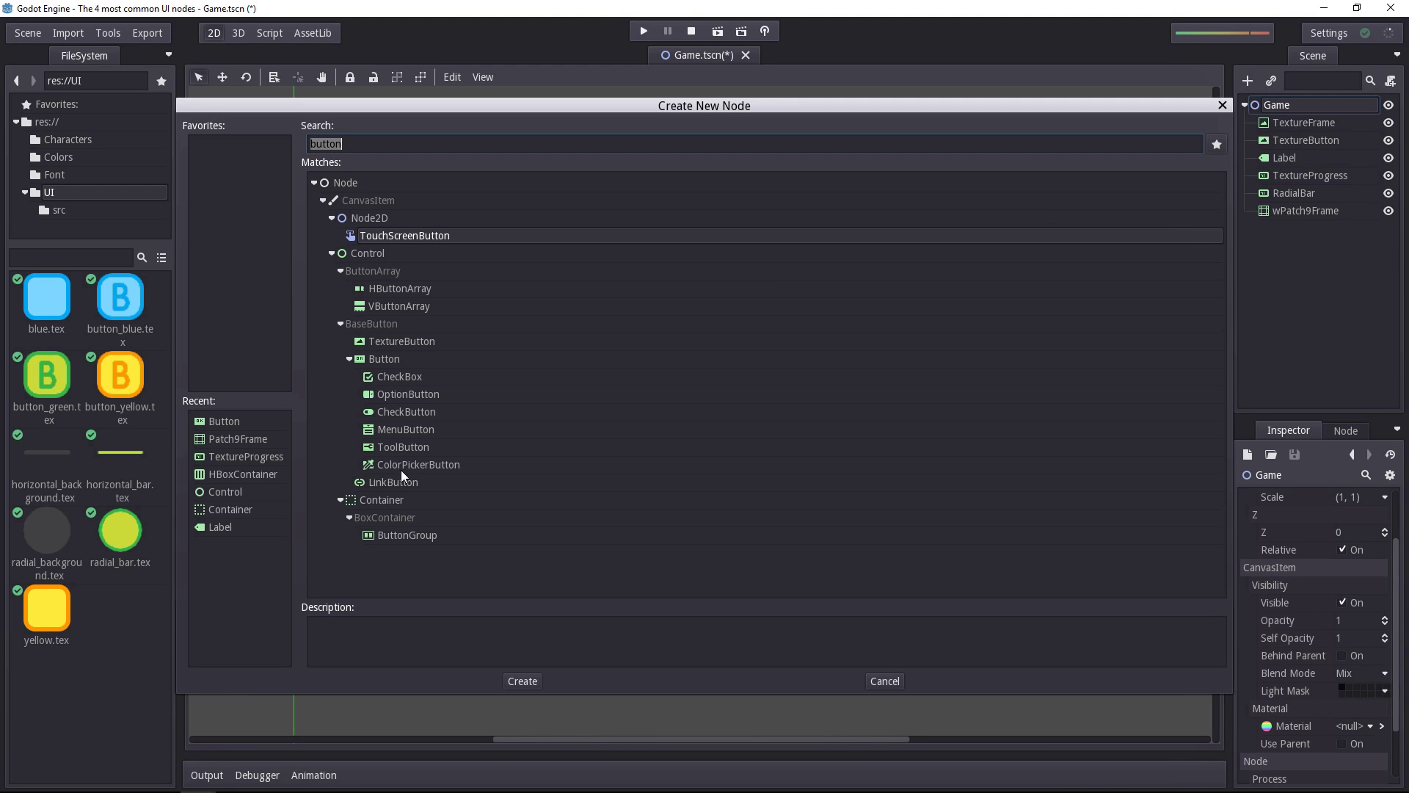
left_click(412, 254)
left_click(387, 145)
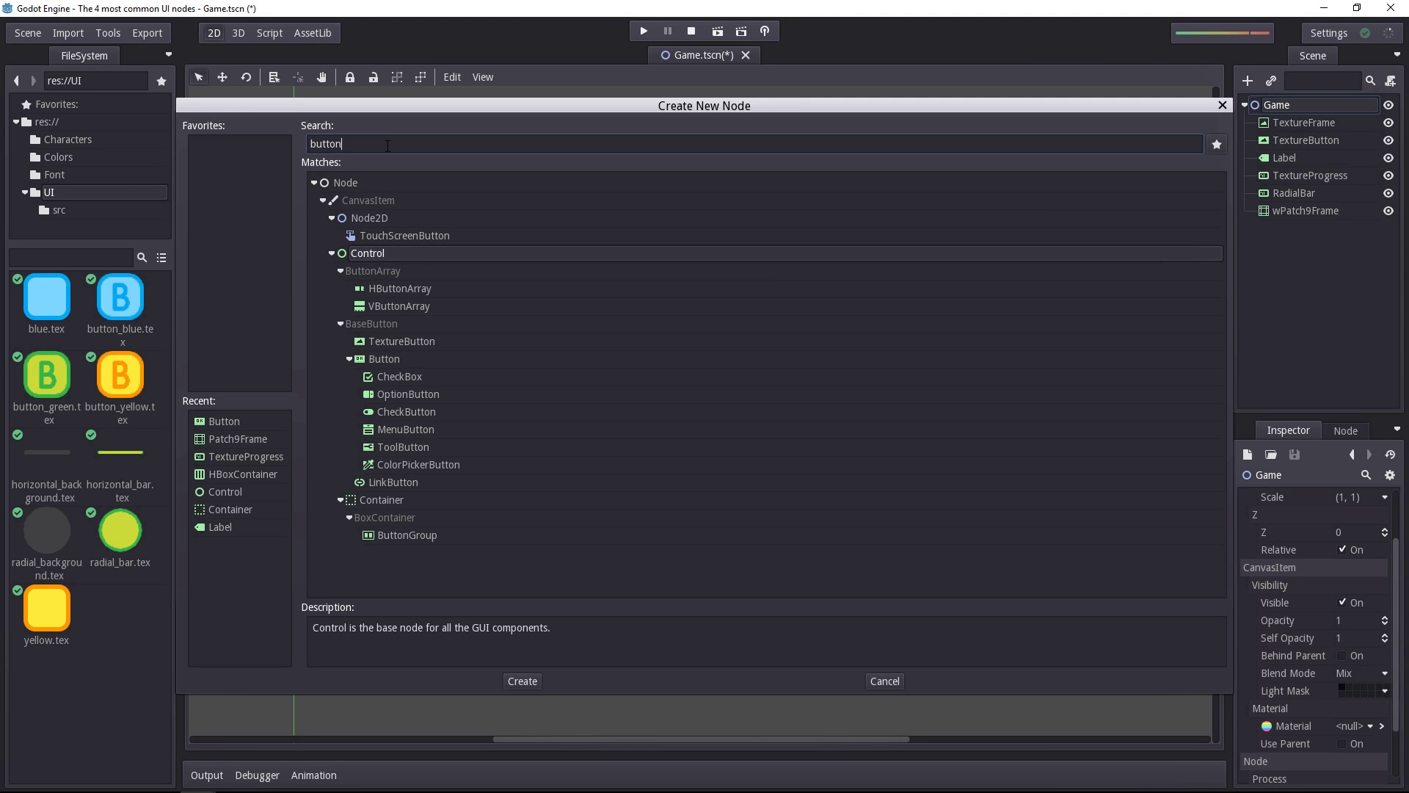
key("BackSpace")
key("BackSpace")
key("BackSpace")
key("BackSpace")
key("BackSpace")
key("BackSpace")
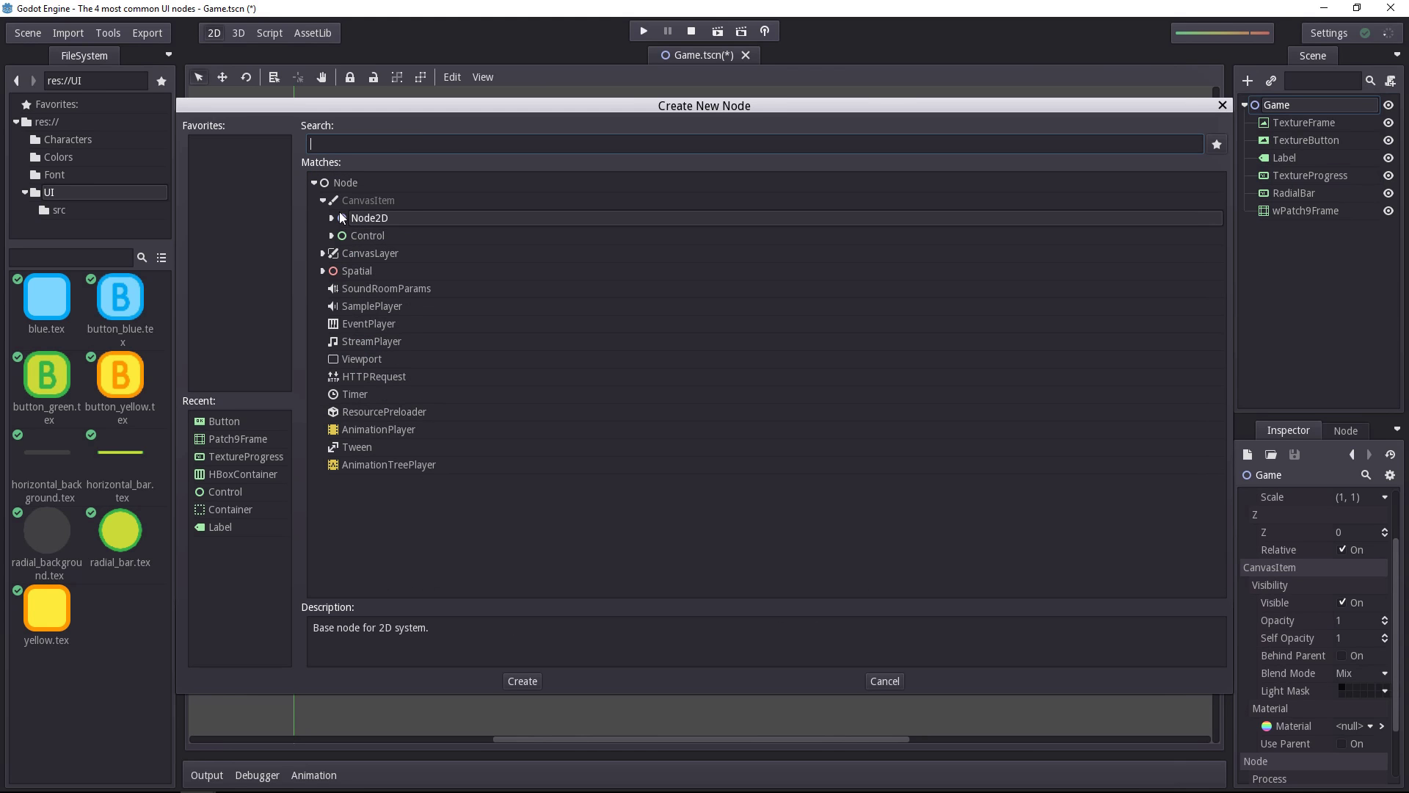
left_click(333, 235)
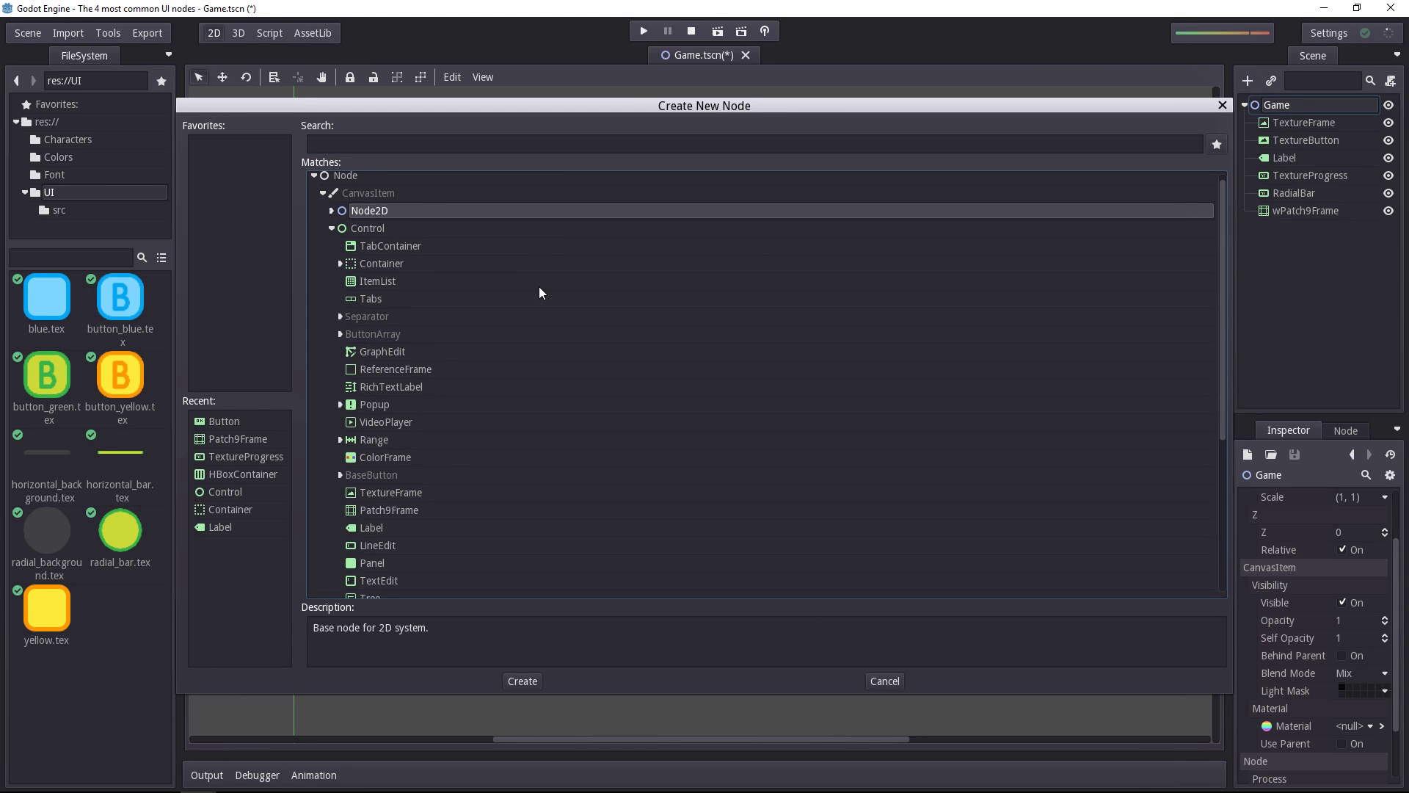
type("textu")
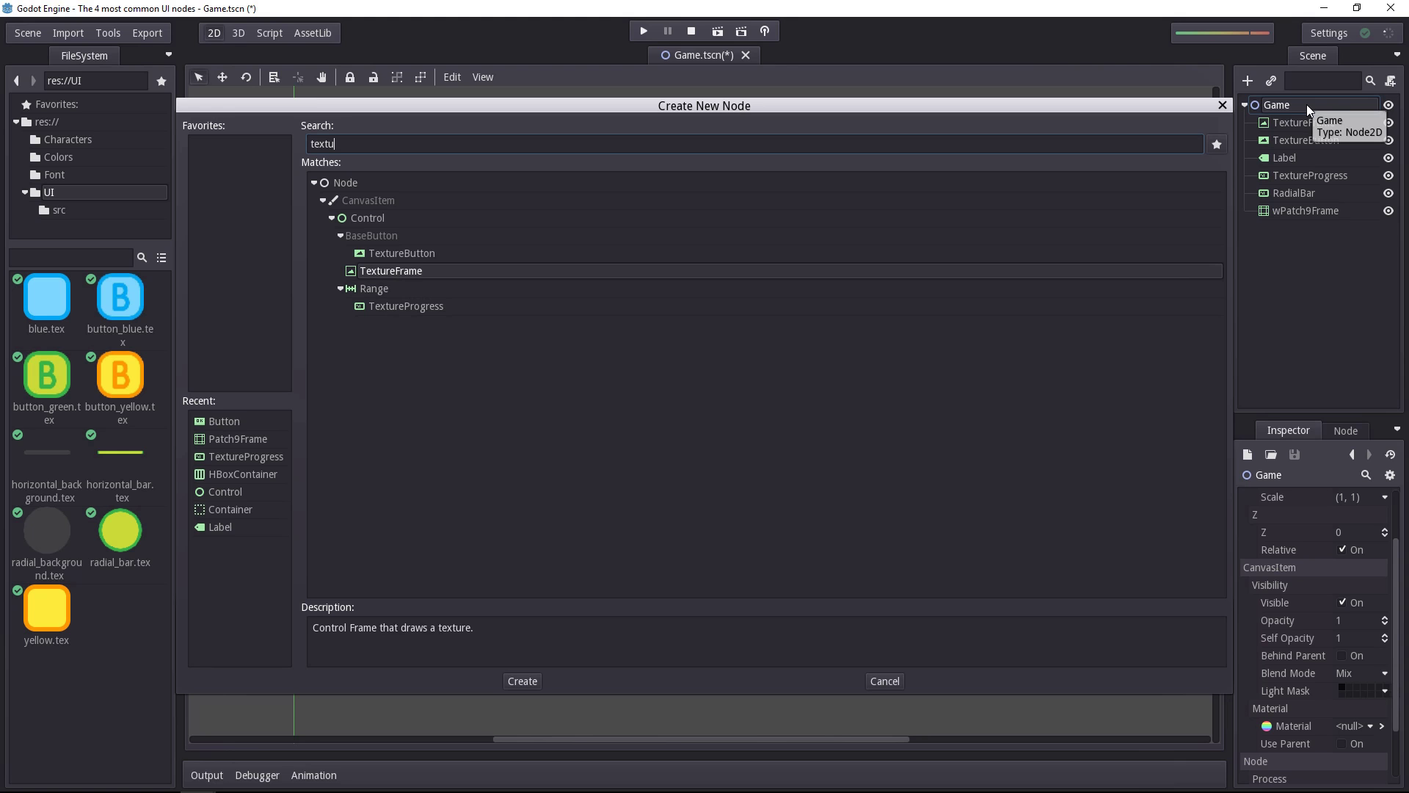
key("Down")
key("Down")
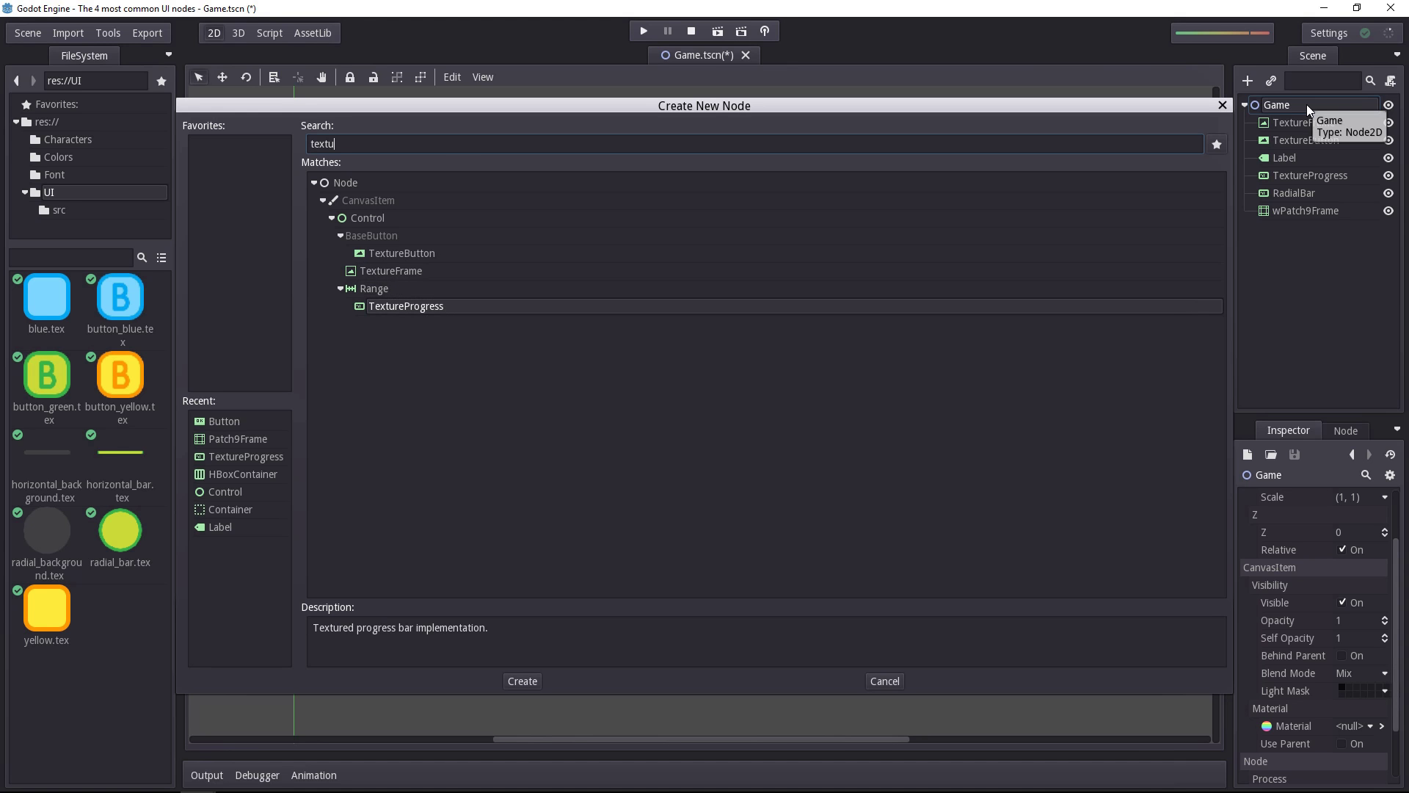
key("BackSpace")
key("BackSpace")
key("BackSpace")
key("BackSpace")
key("BackSpace")
type("label")
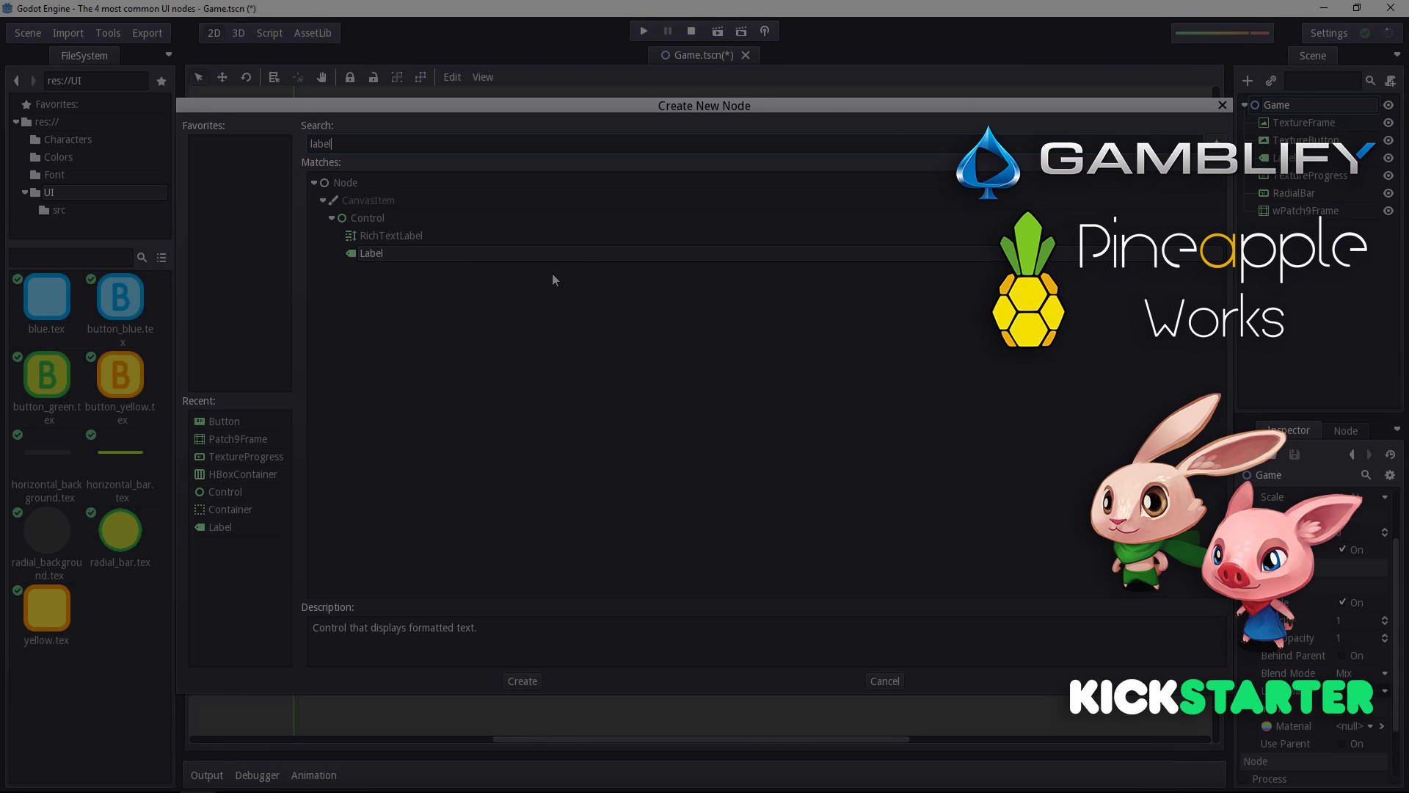
key("BackSpace")
key("BackSpace")
key("BackSpace")
key("BackSpace")
key("BackSpace")
type("textureb")
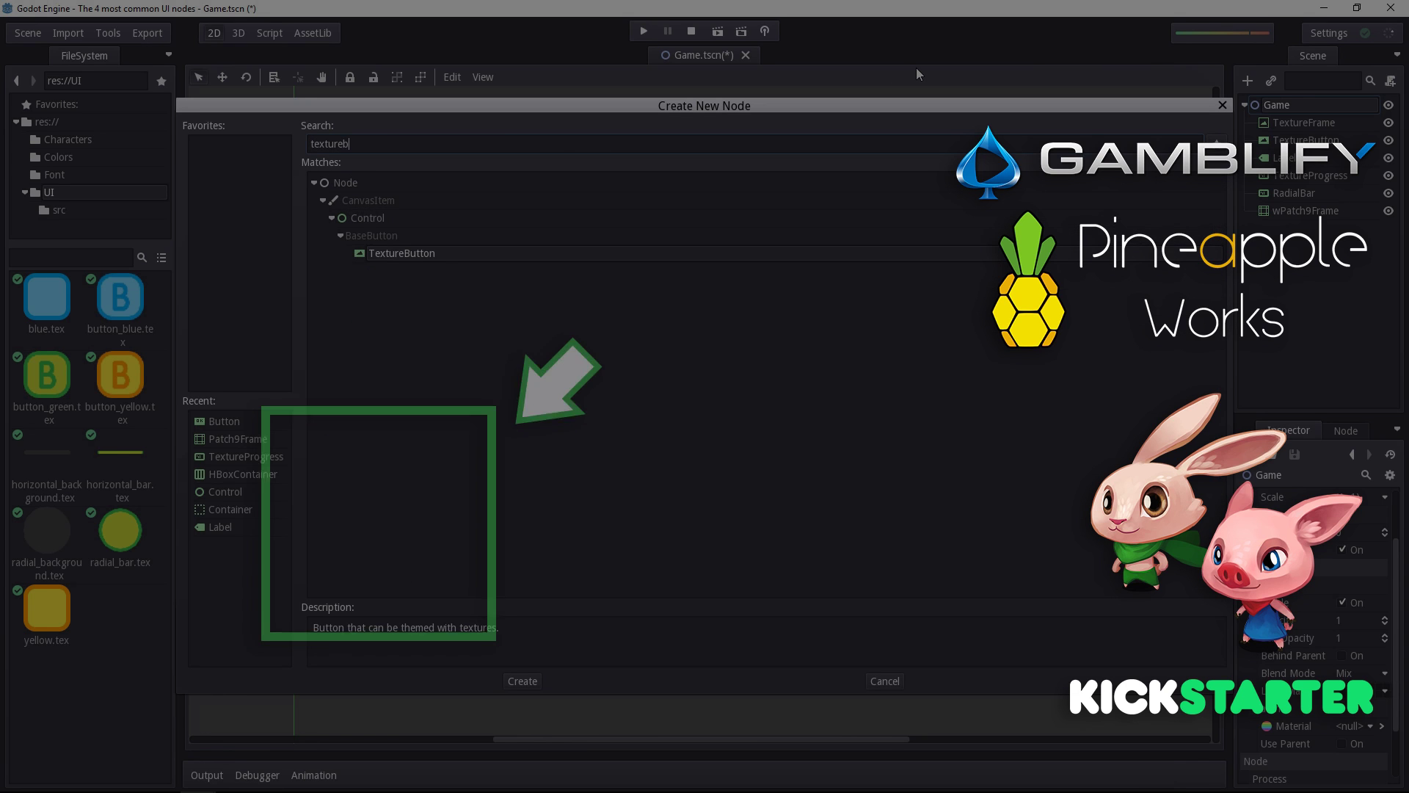
key("BackSpace")
key("BackSpace")
key("BackSpace")
key("BackSpace")
key("BackSpace")
key("BackSpace")
key("BackSpace")
key("BackSpace")
type("9")
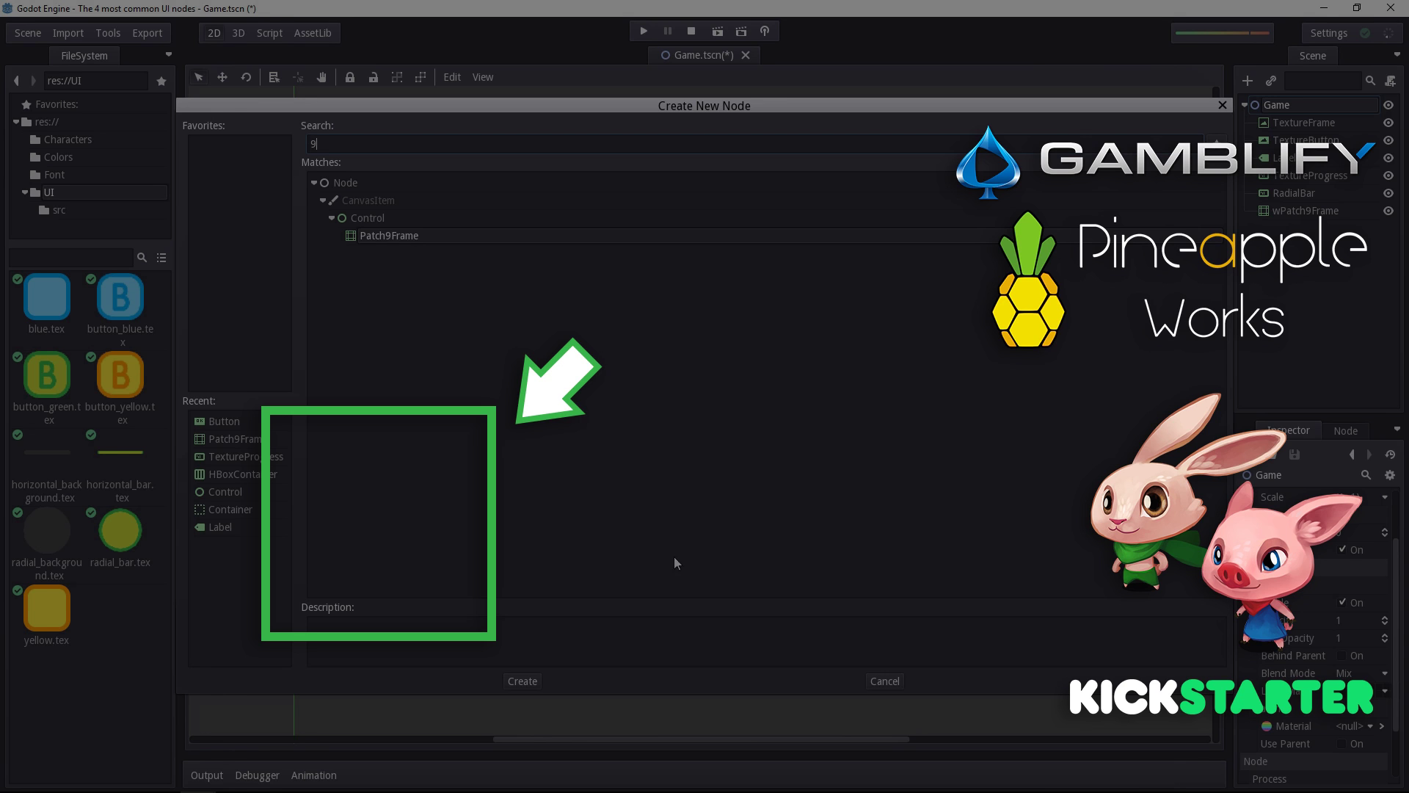
key("Escape")
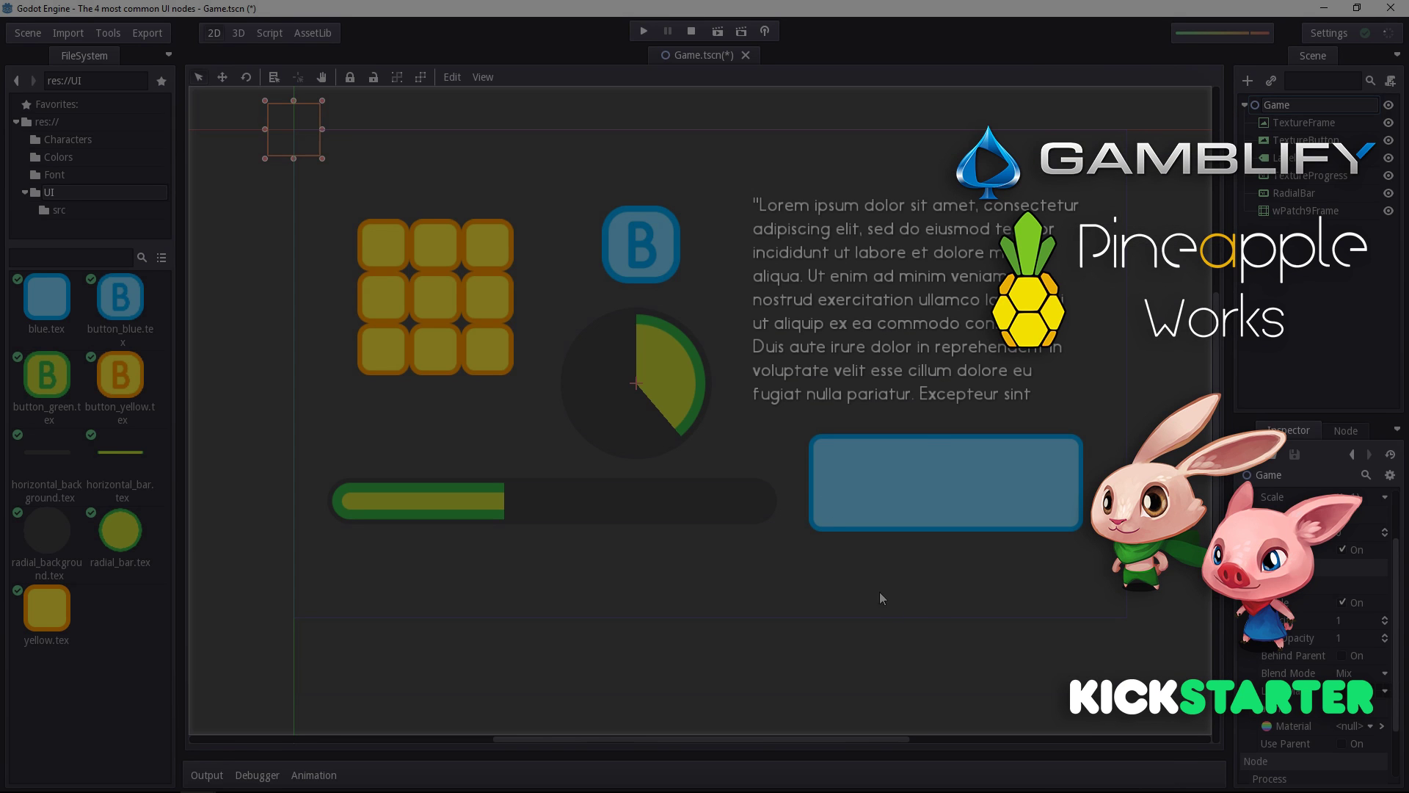
left_click(932, 629)
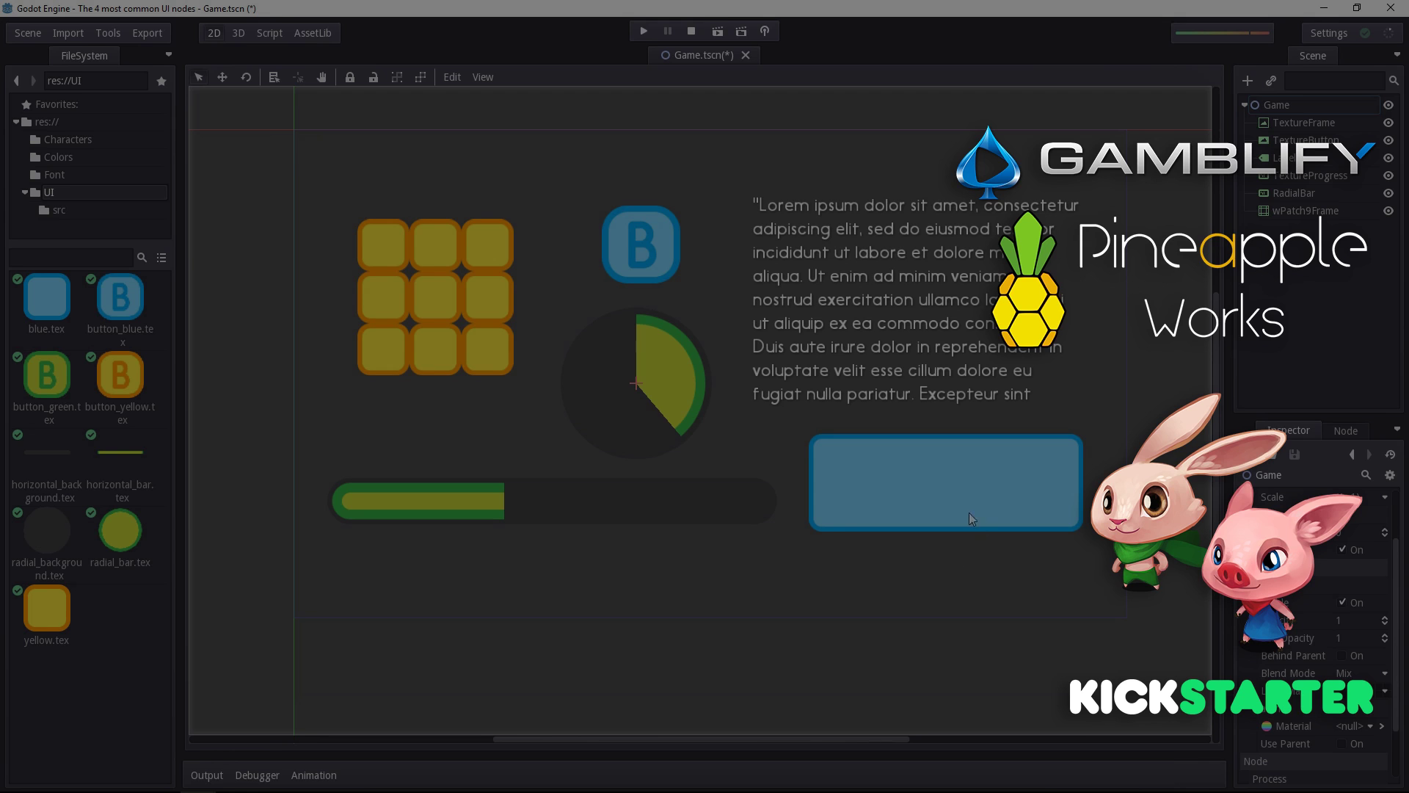
left_click(636, 508)
left_click(450, 313)
left_click(583, 387)
left_click(635, 236)
left_click(842, 262)
left_click(925, 479)
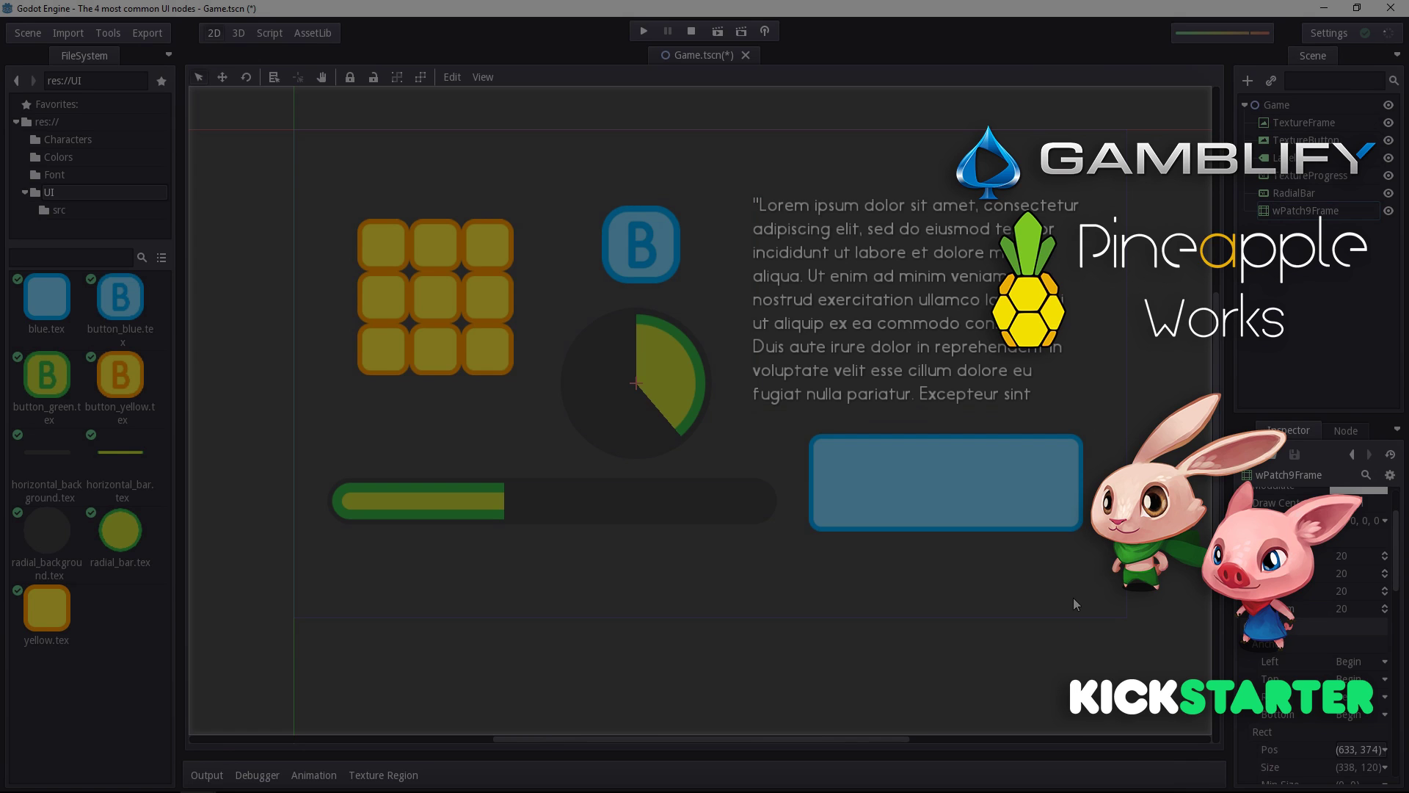